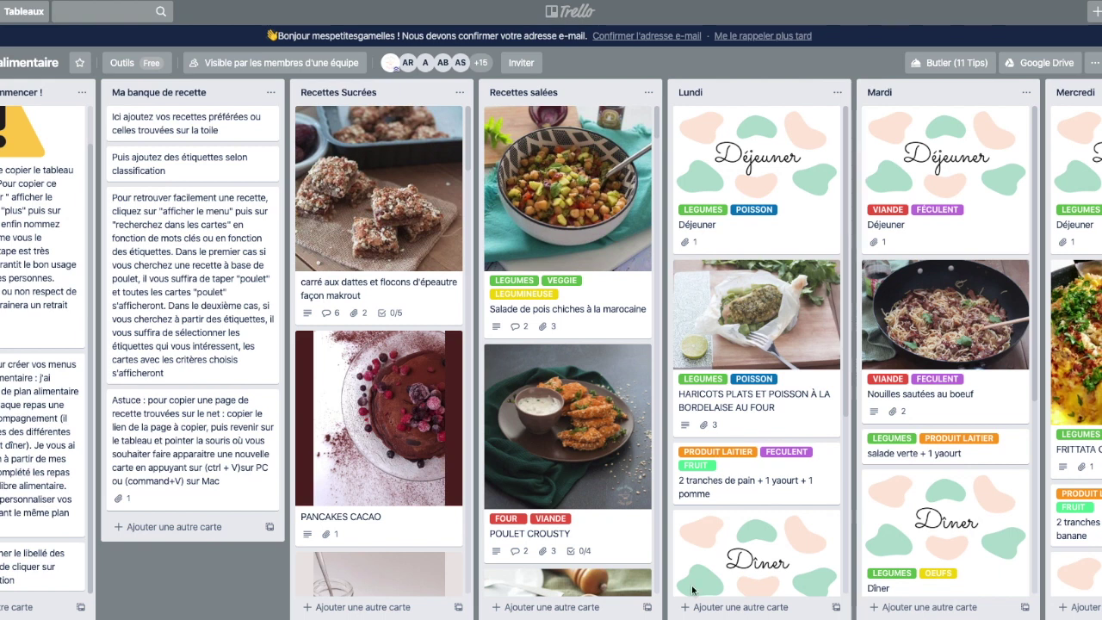
- Look over the board's title, its recipe lists with the "Salade de pois chiches à la marocaine" card, and the weekday lists through Organisation
left_click(8, 15)
left_click(9, 15)
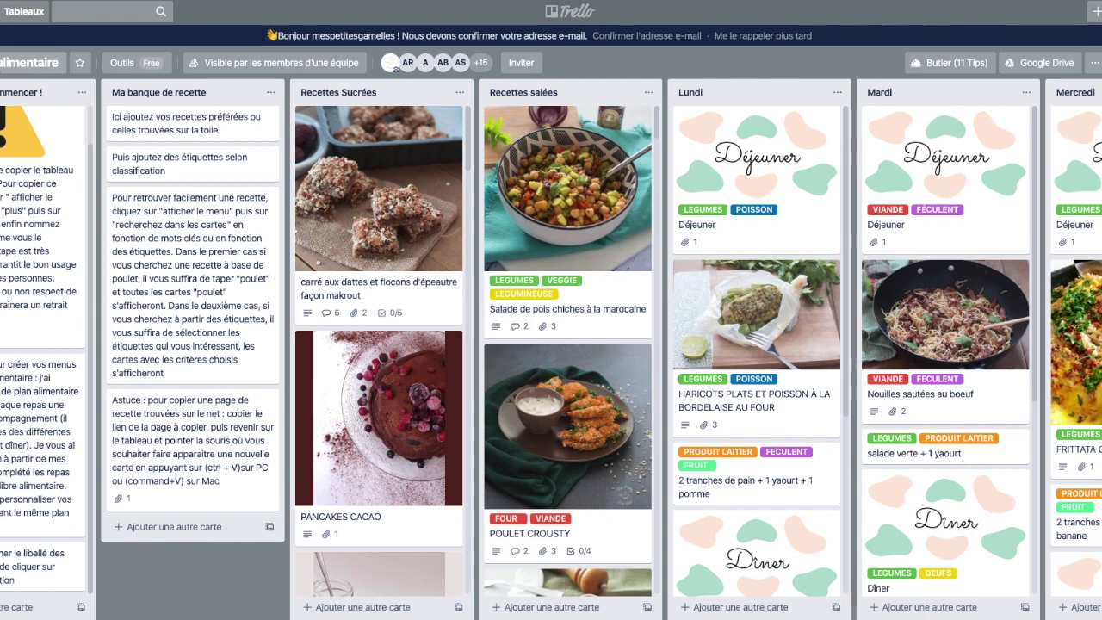
left_click(43, 67)
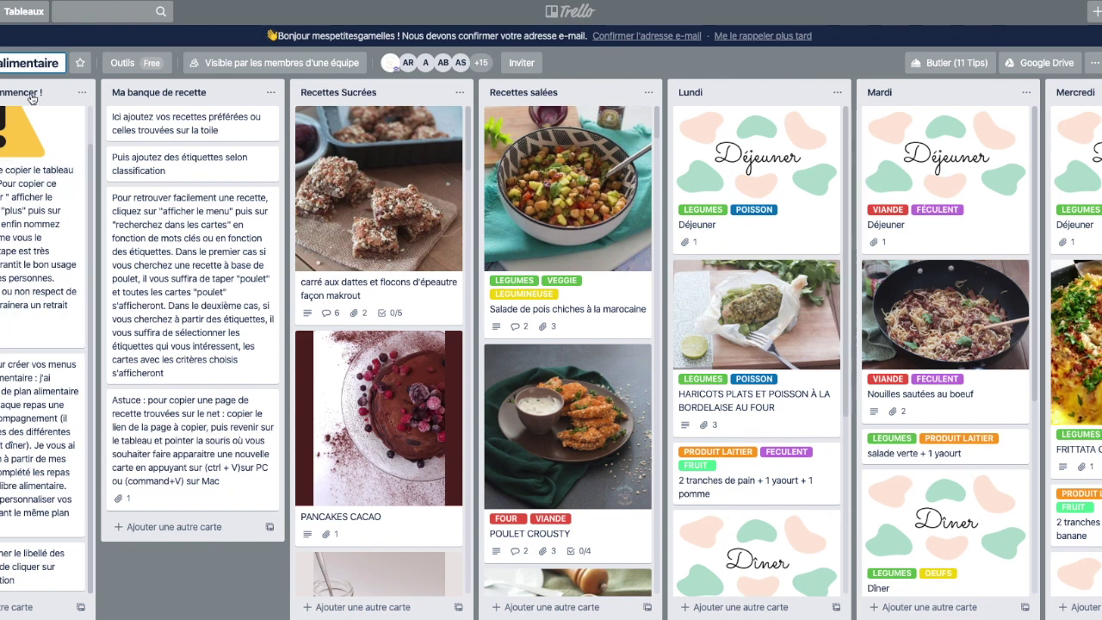
left_click(203, 92)
left_click(330, 95)
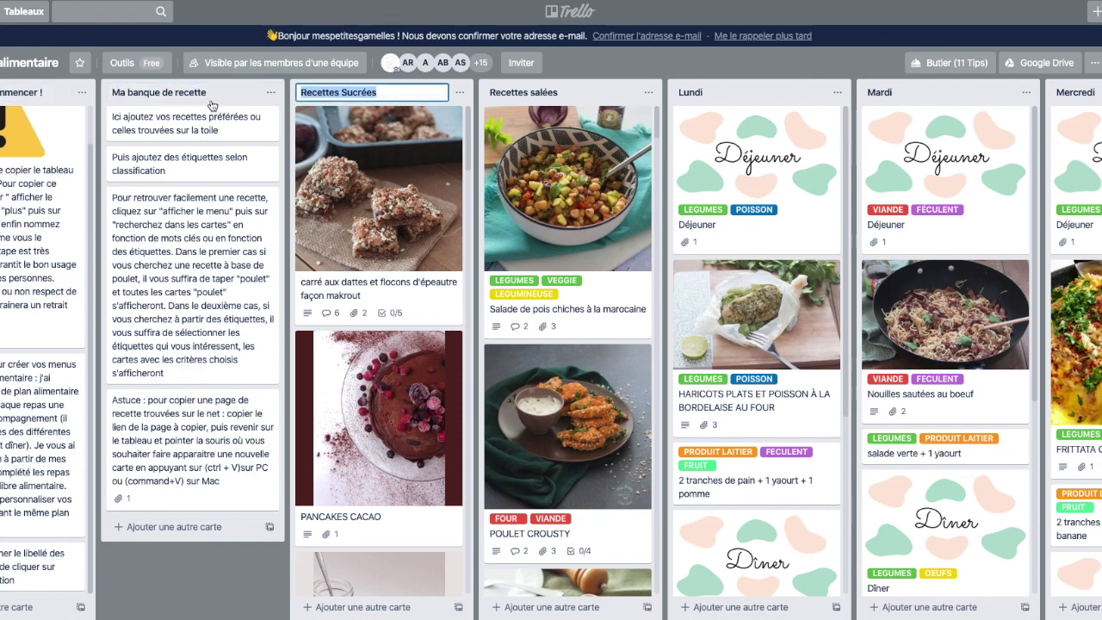
left_click(569, 131)
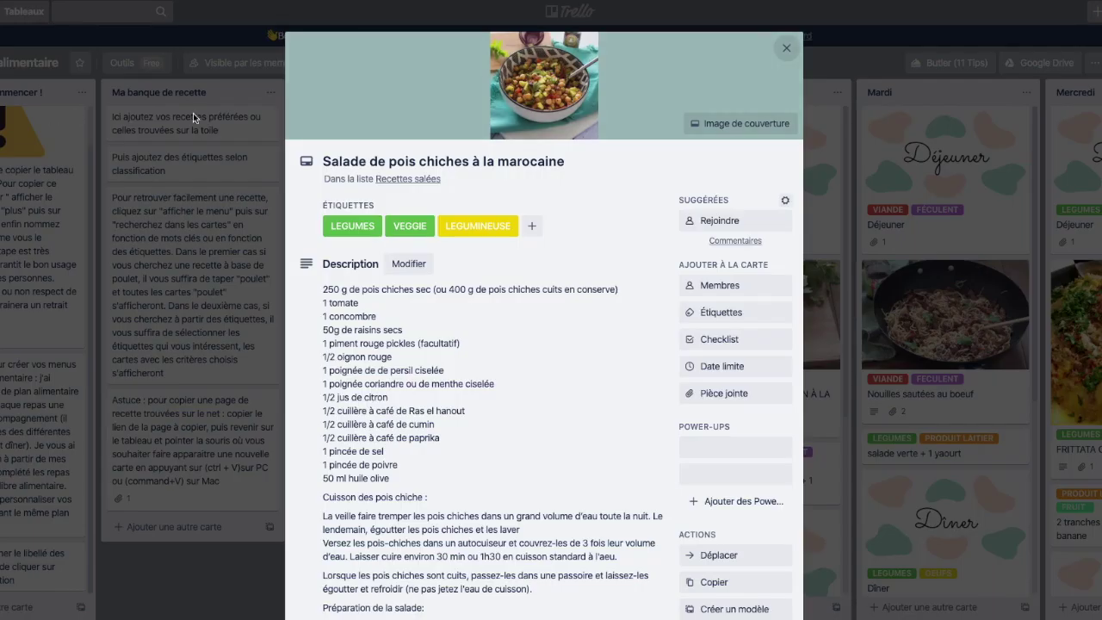
left_click(788, 47)
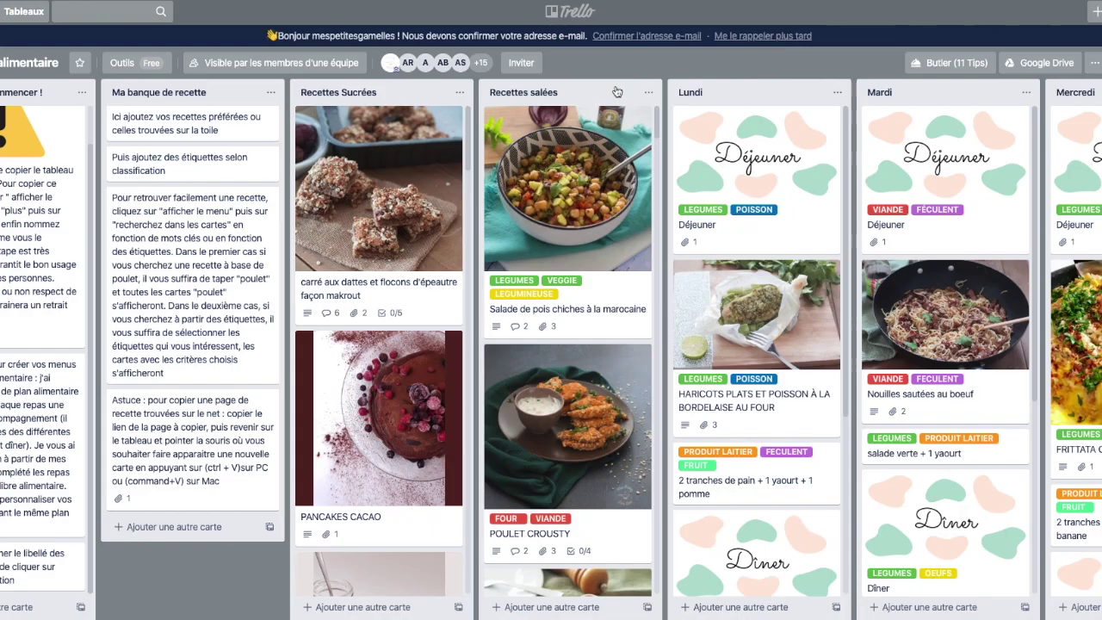
scroll(782, 100, "right", 10)
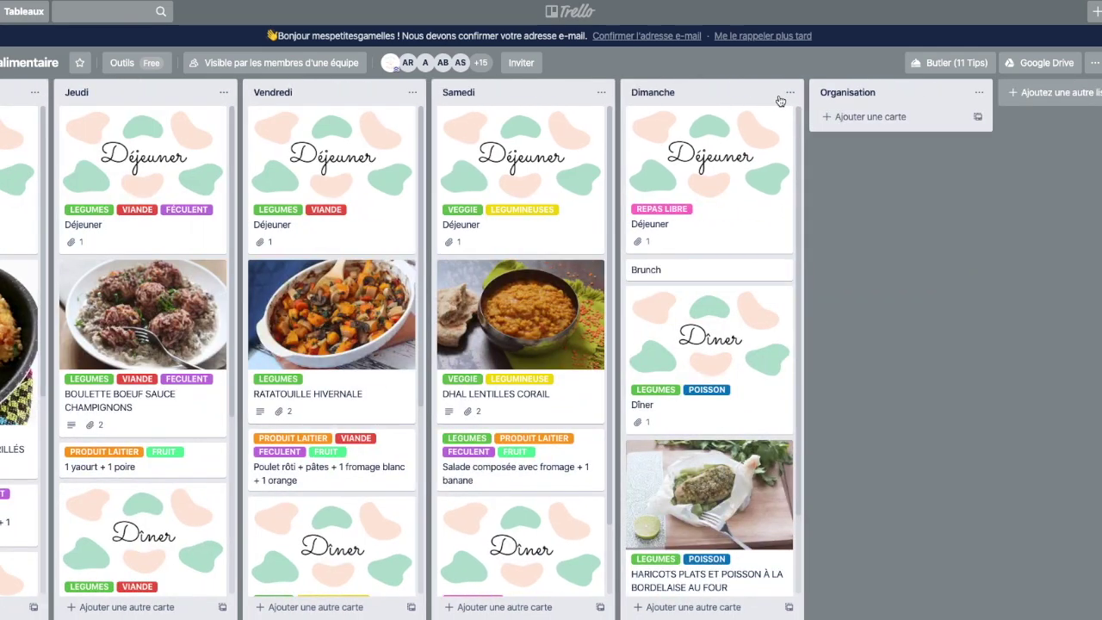
scroll(780, 101, "left", 10)
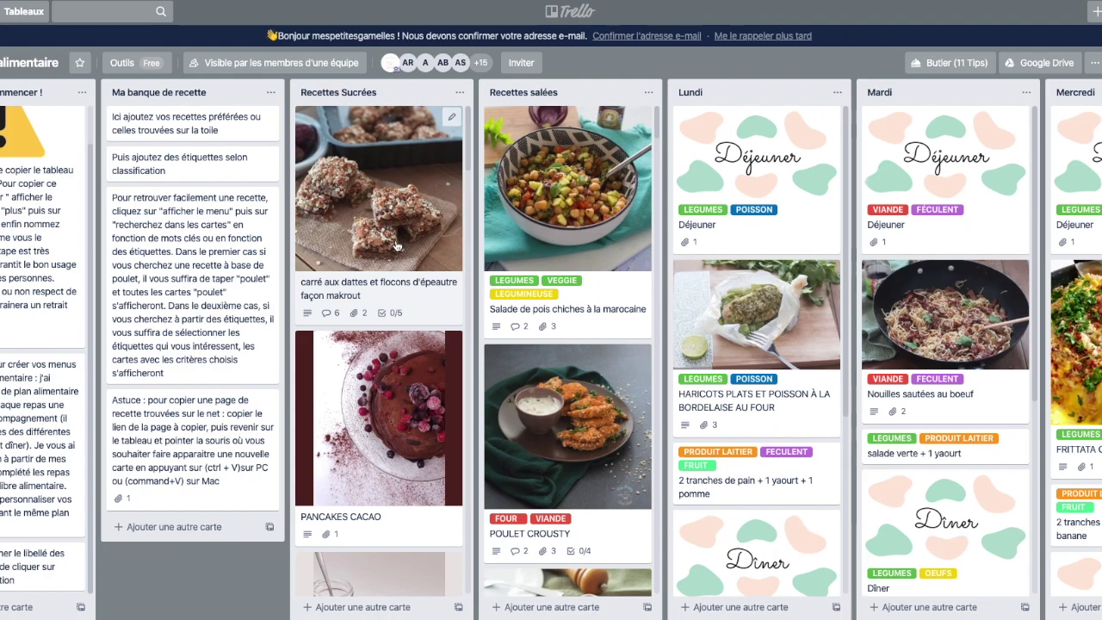
- View the "Impératif !" notice card about copying the board and the "carré aux dattes et flocons d'épeautre façon makrout" recipe card
left_click(12, 207)
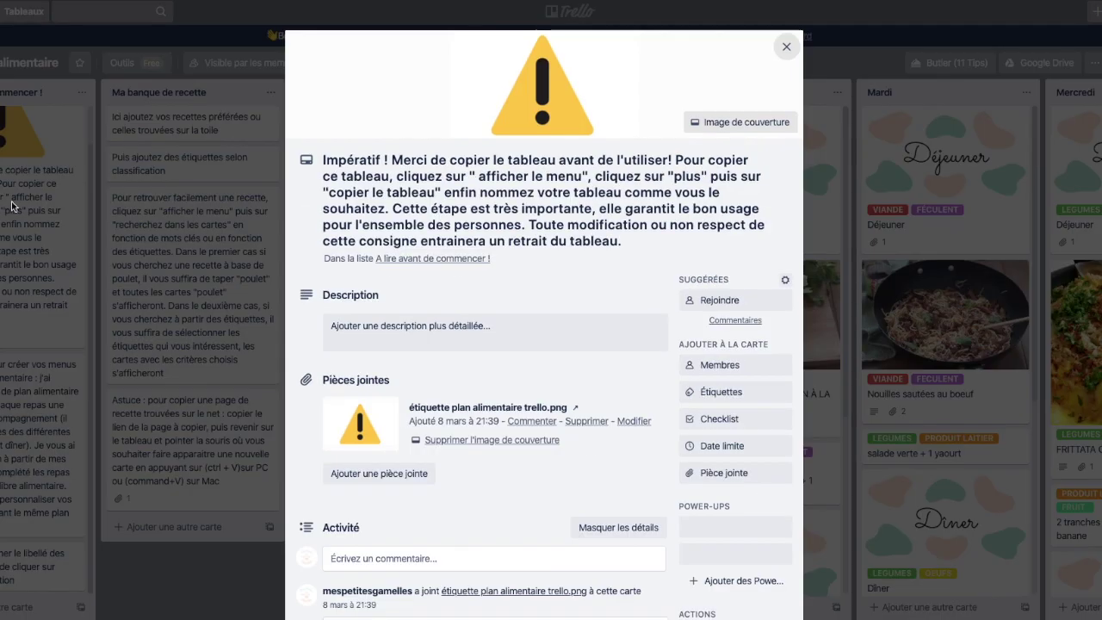
left_click(787, 49)
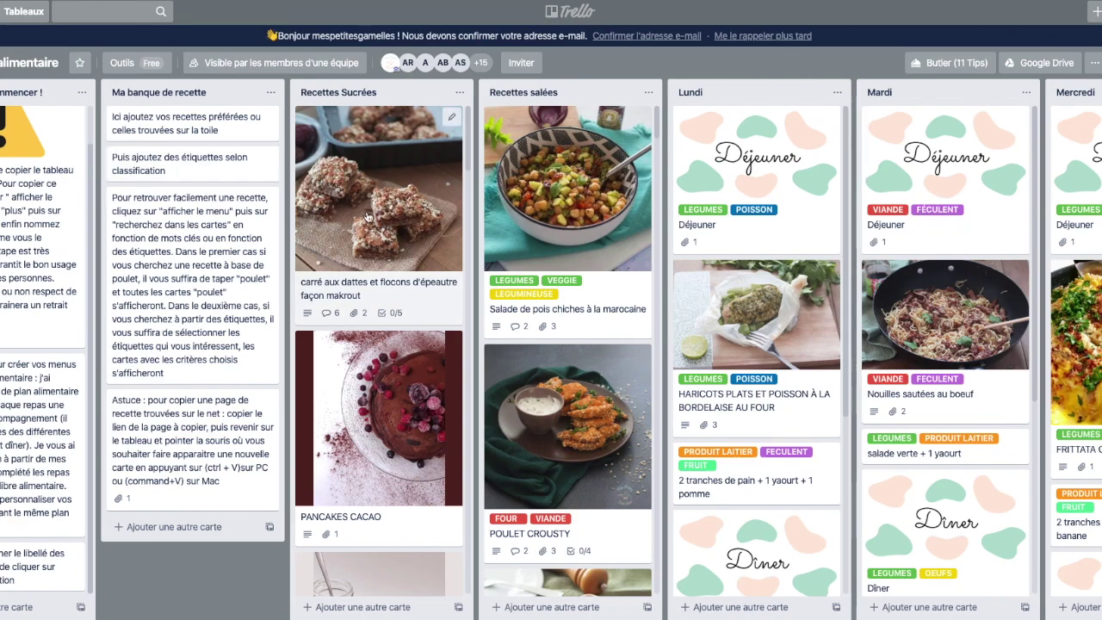
left_click(394, 243)
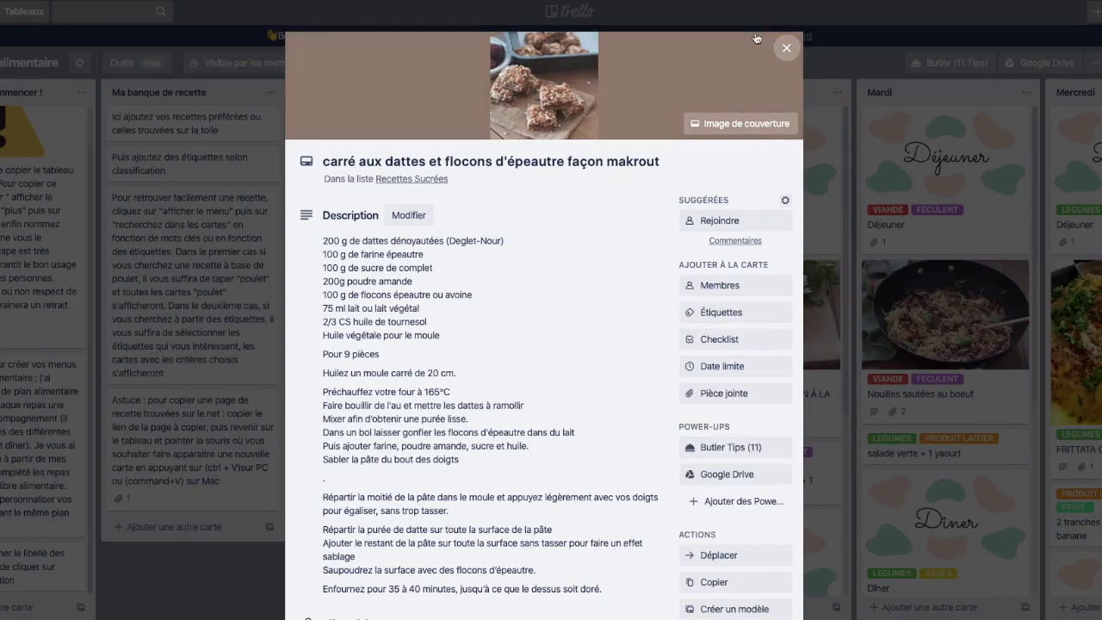
left_click(787, 48)
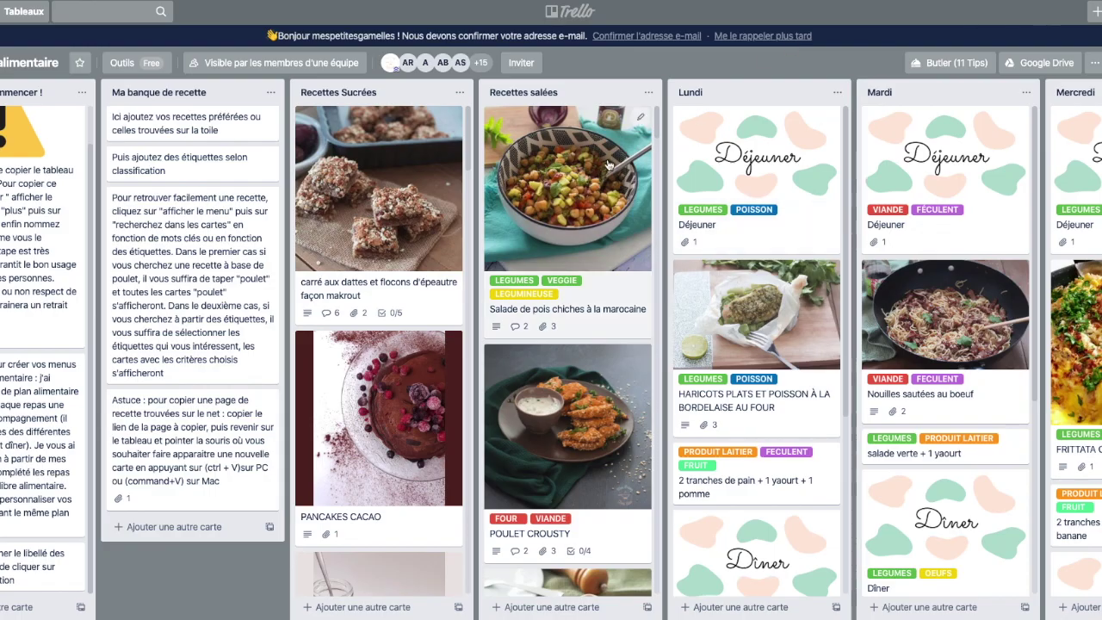
- View the Déjeuner card in the Lundi list and compare the meals planned in the other weekday lists
scroll(727, 163, "right", 3)
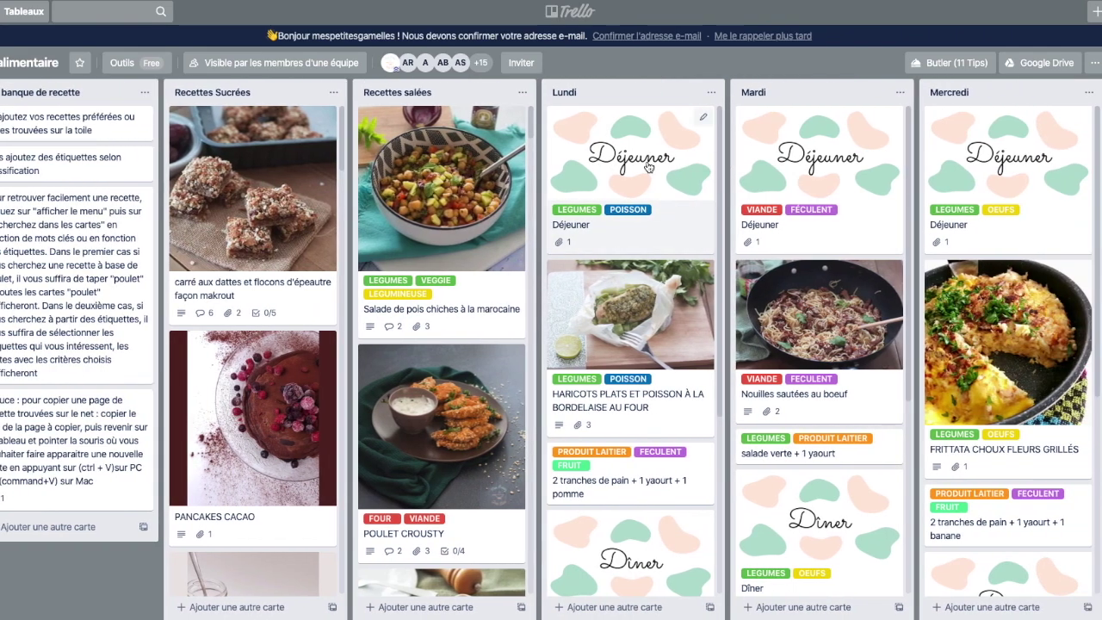
left_click(648, 167)
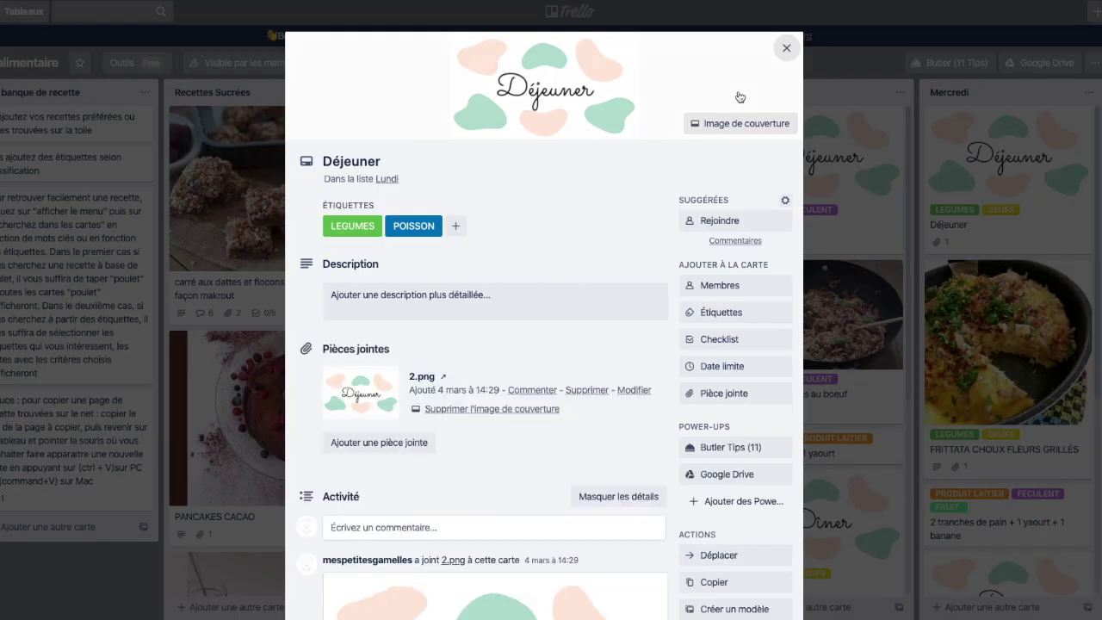
left_click(786, 48)
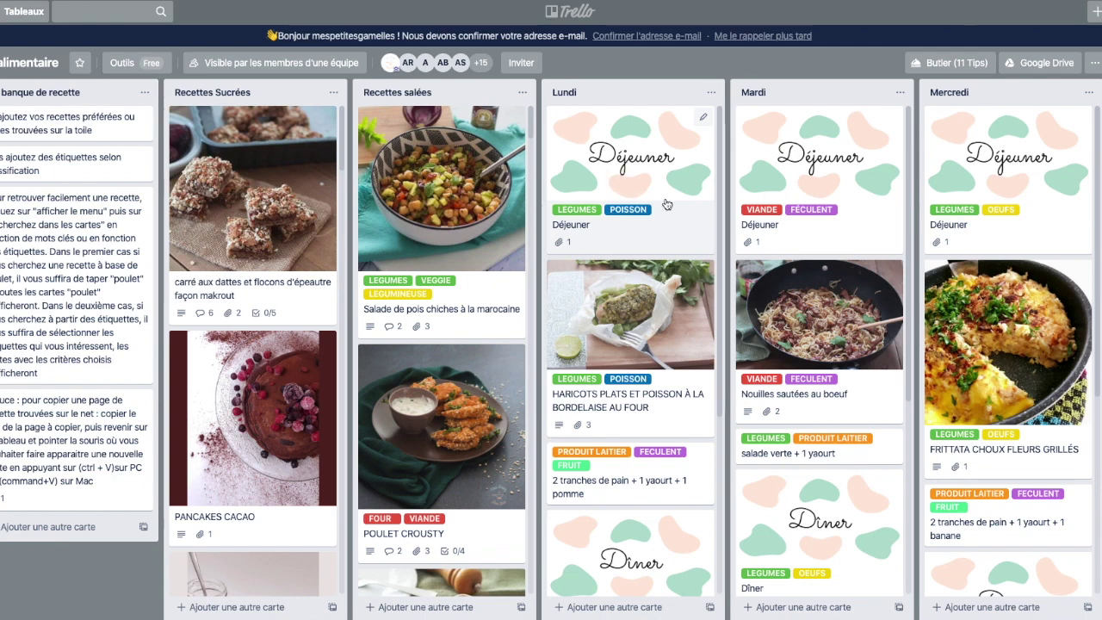
scroll(920, 184, "right", 10)
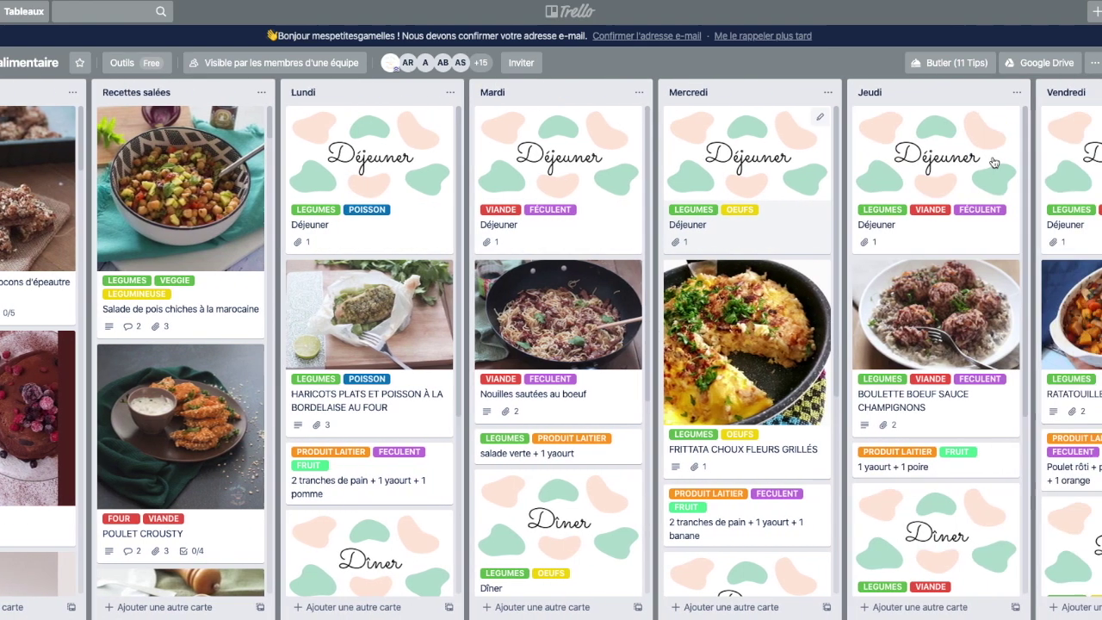
scroll(901, 158, "left", 5)
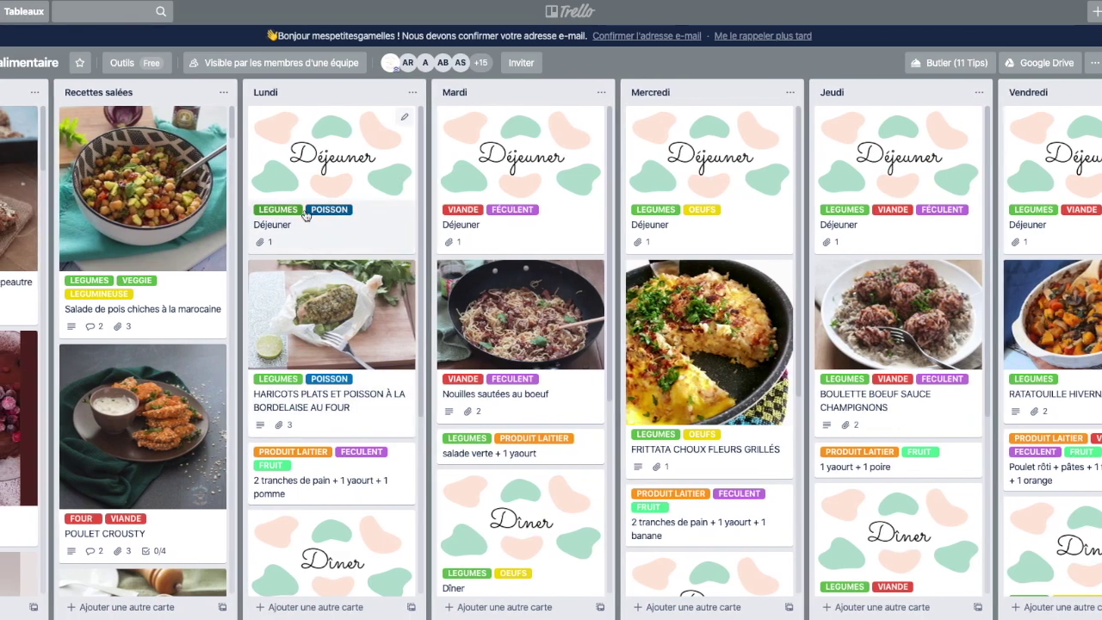
- Examine the food-group labels on Monday's Déjeuner card, and close the card
left_click(393, 209)
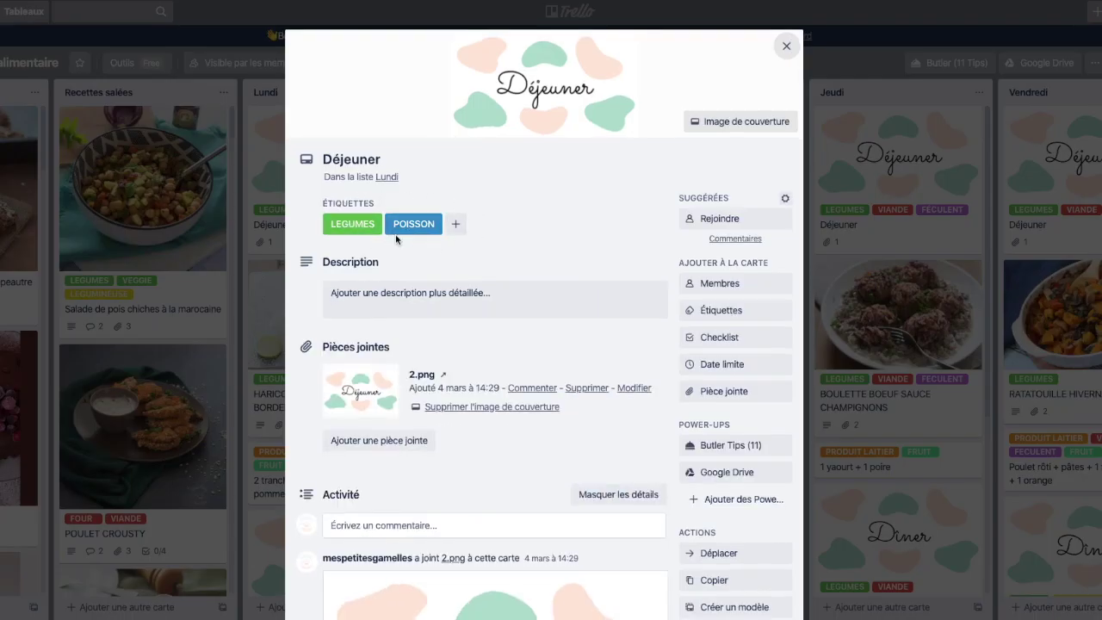
scroll(372, 211, "down", 1)
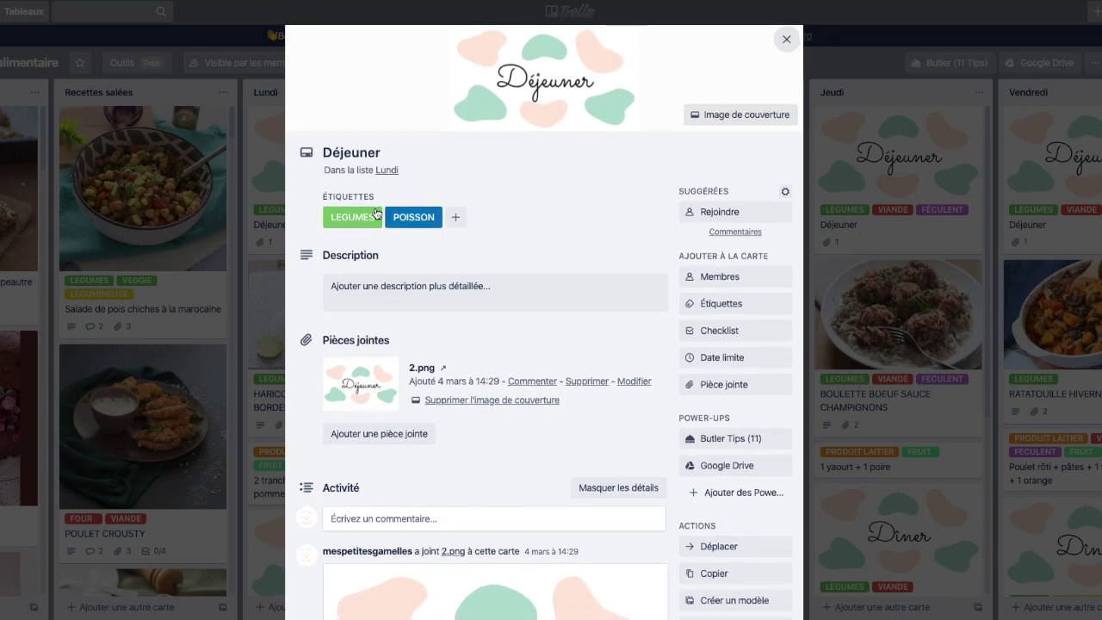
left_click(787, 39)
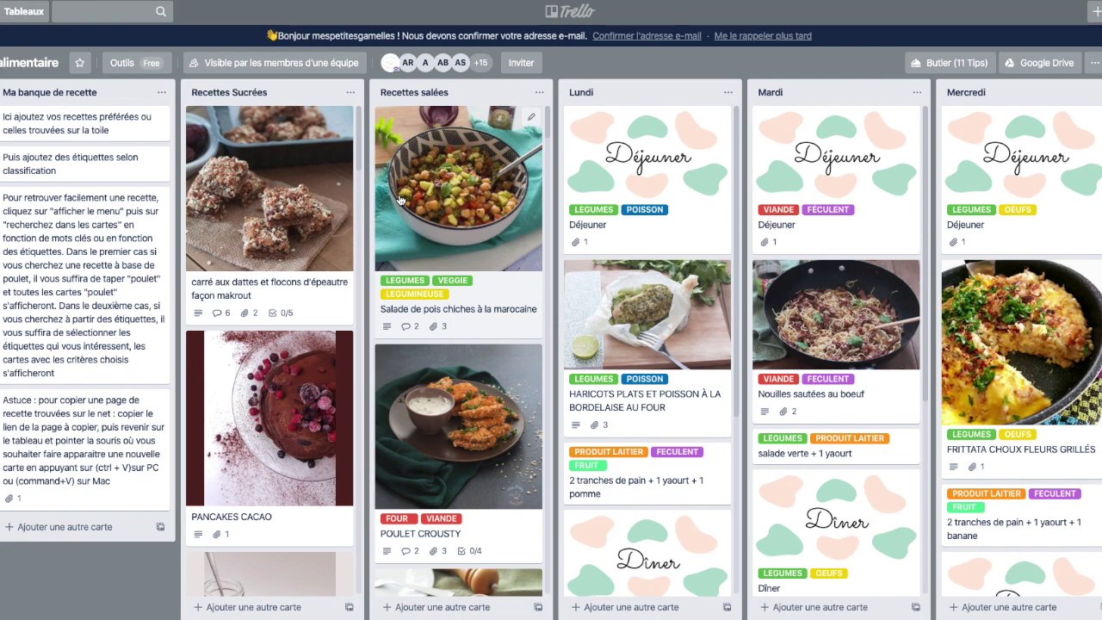
- Prepare a copy of the board titled "Mes menus" and dismiss it without creating the copy
scroll(398, 200, "left", 3)
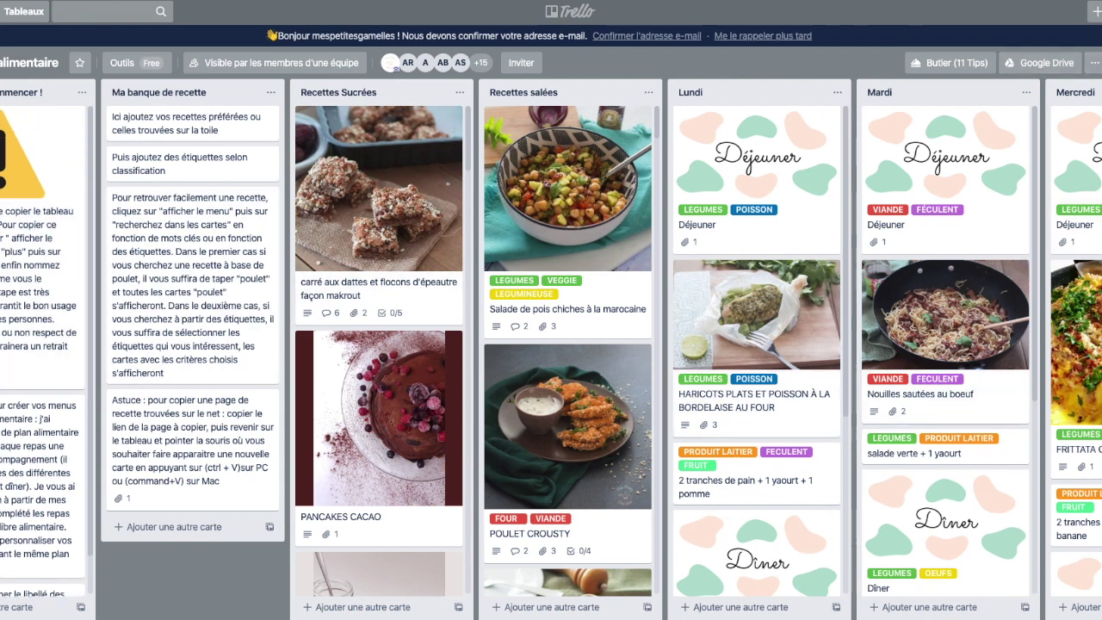
left_click(1096, 62)
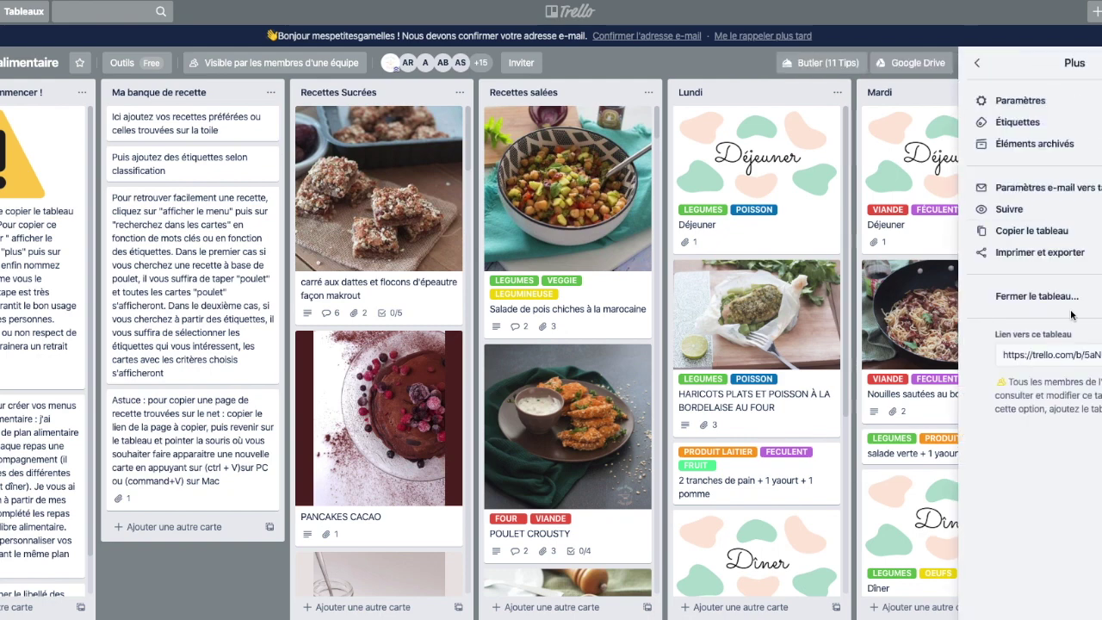
left_click(1081, 236)
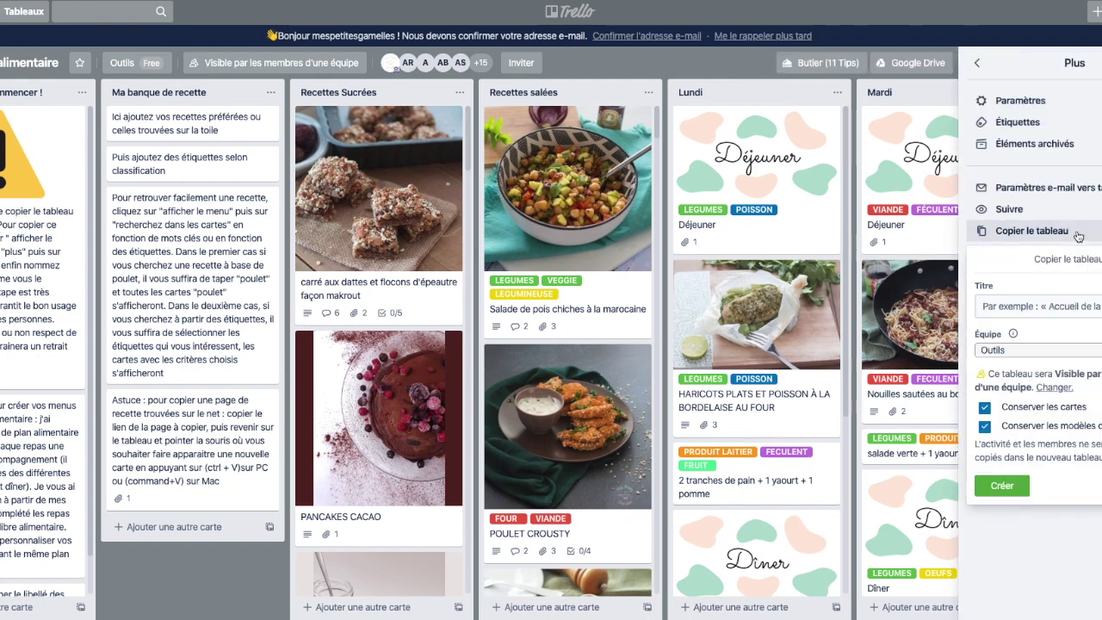
left_click(1028, 306)
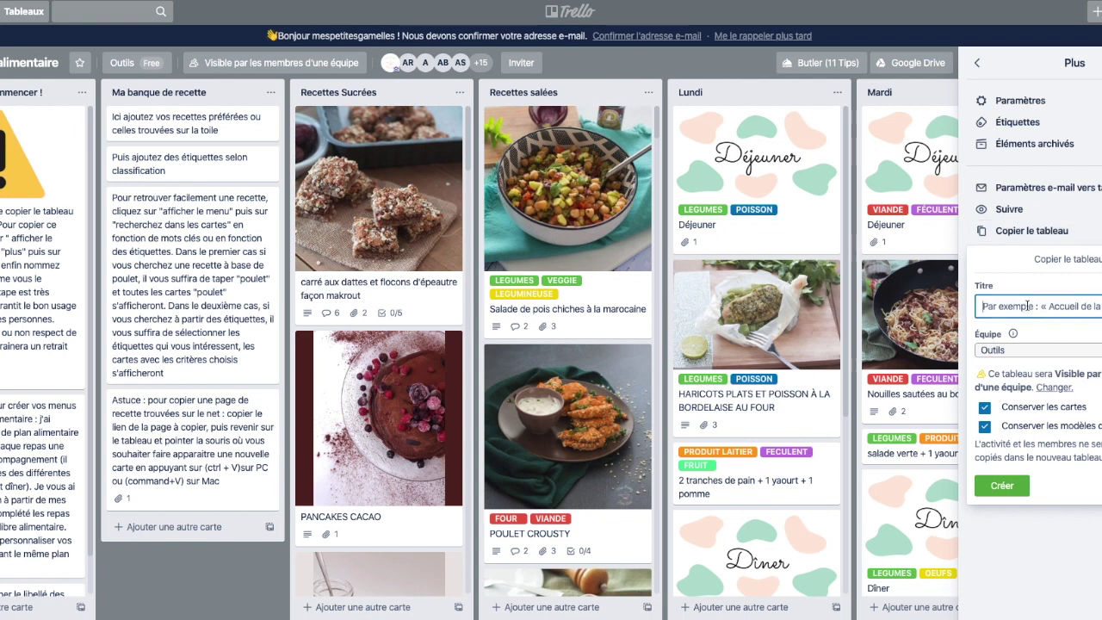
type("Mes menus")
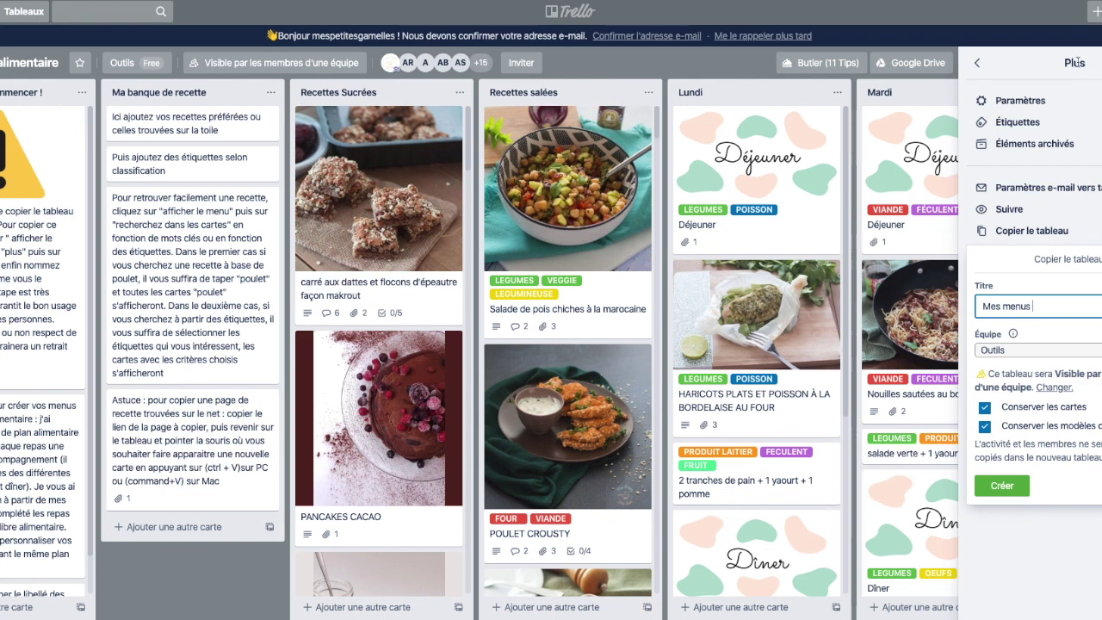
key("Escape")
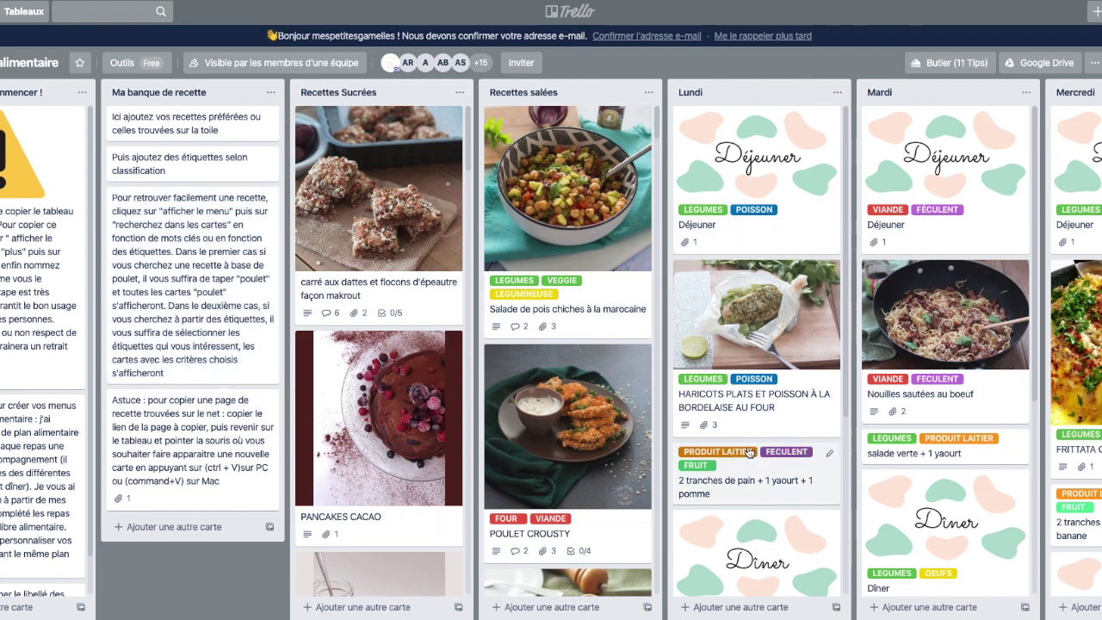
- Open the "Salade de pois chiches à la marocaine" card and examine its recipe, attachments and comments
scroll(600, 353, "down", 3)
scroll(600, 353, "up", 3)
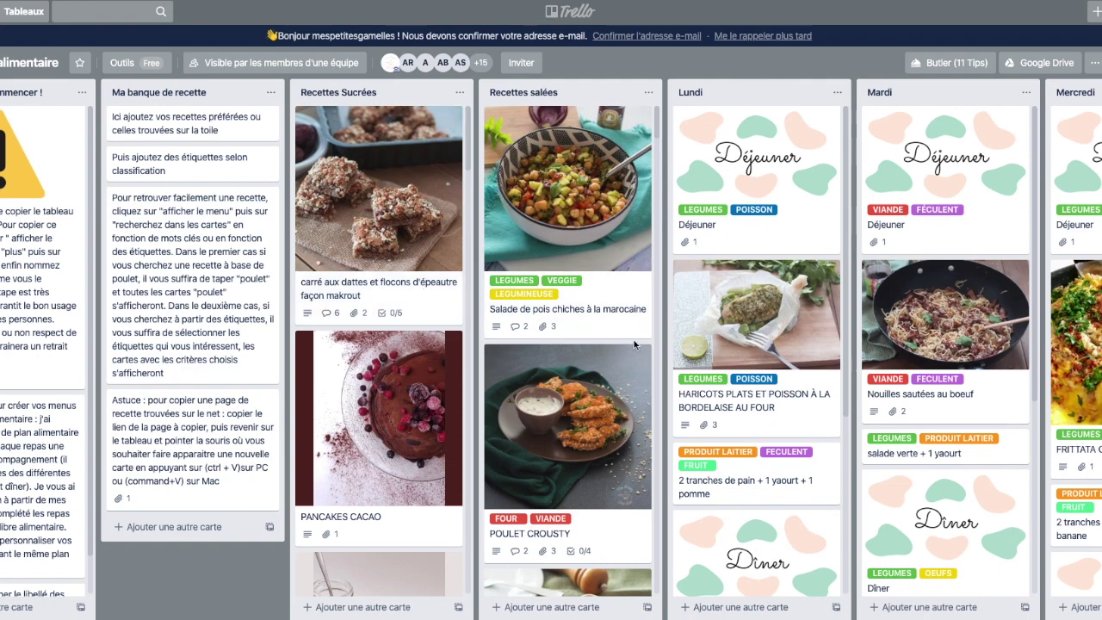
left_click(590, 323)
scroll(630, 425, "down", 10)
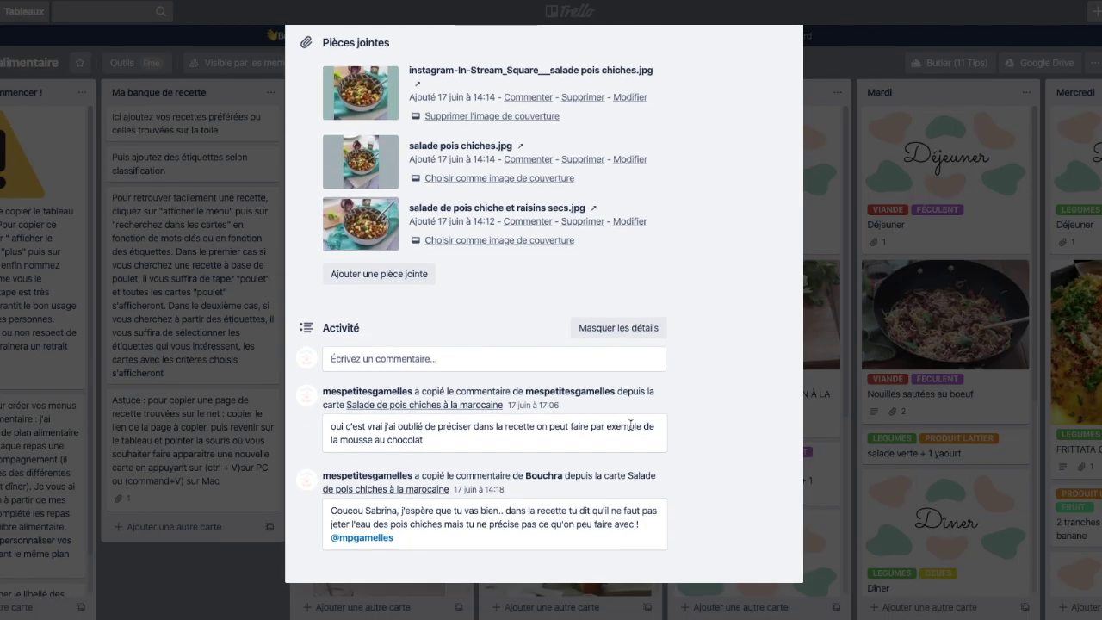
scroll(630, 425, "up", 1)
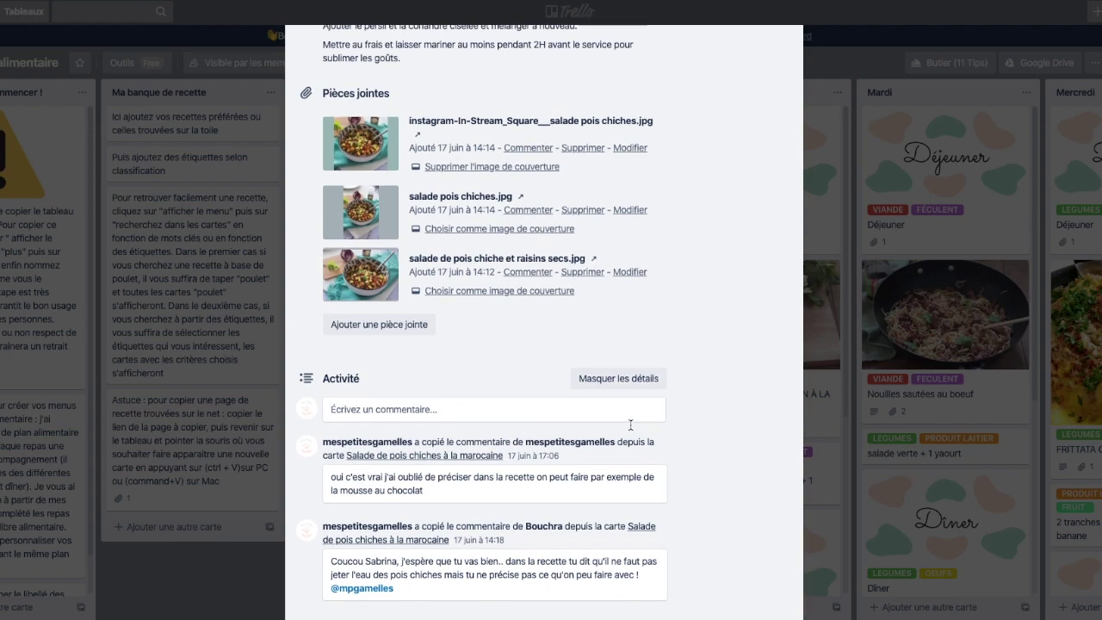
scroll(631, 428, "up", 10)
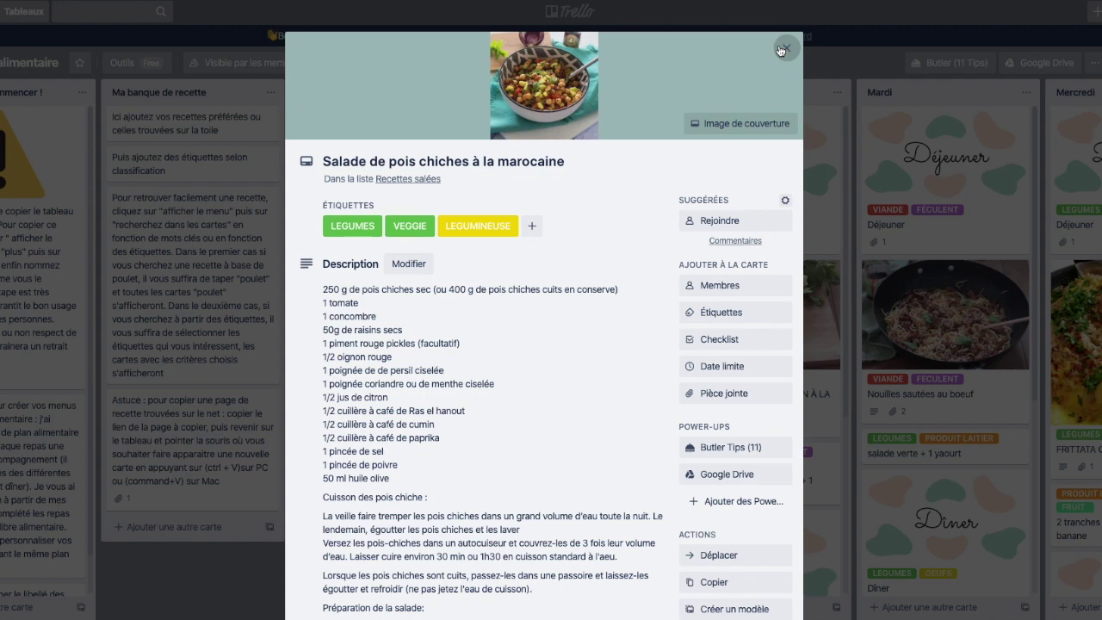
scroll(659, 196, "down", 10)
scroll(661, 203, "down", 3)
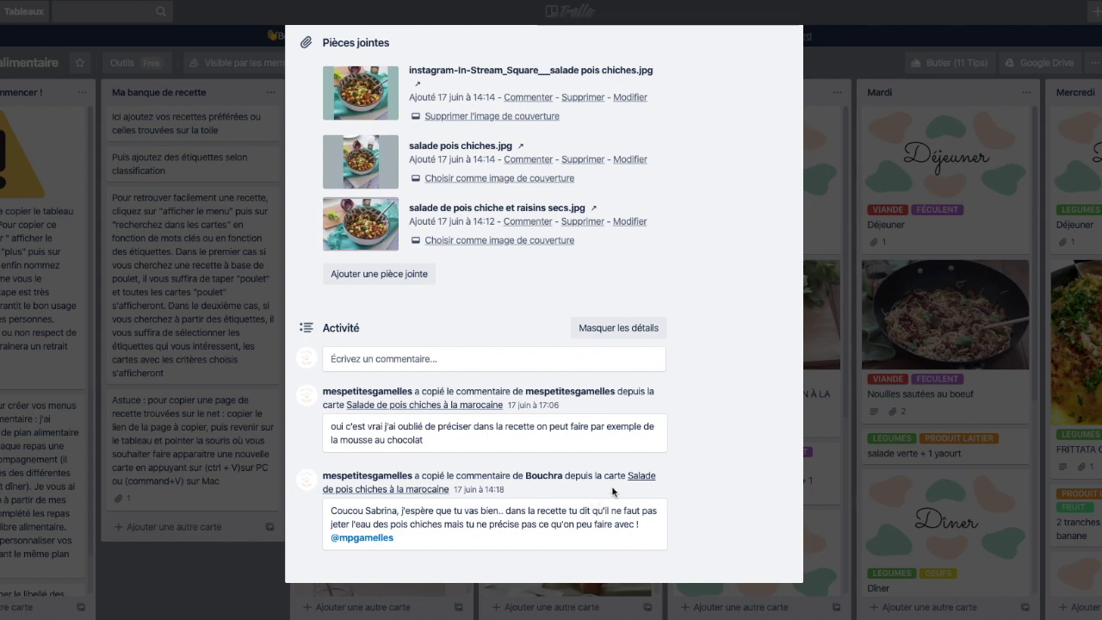
- Review the chickpea salad card from its description down to its image attachments, and open its new comment field
scroll(614, 491, "up", 13)
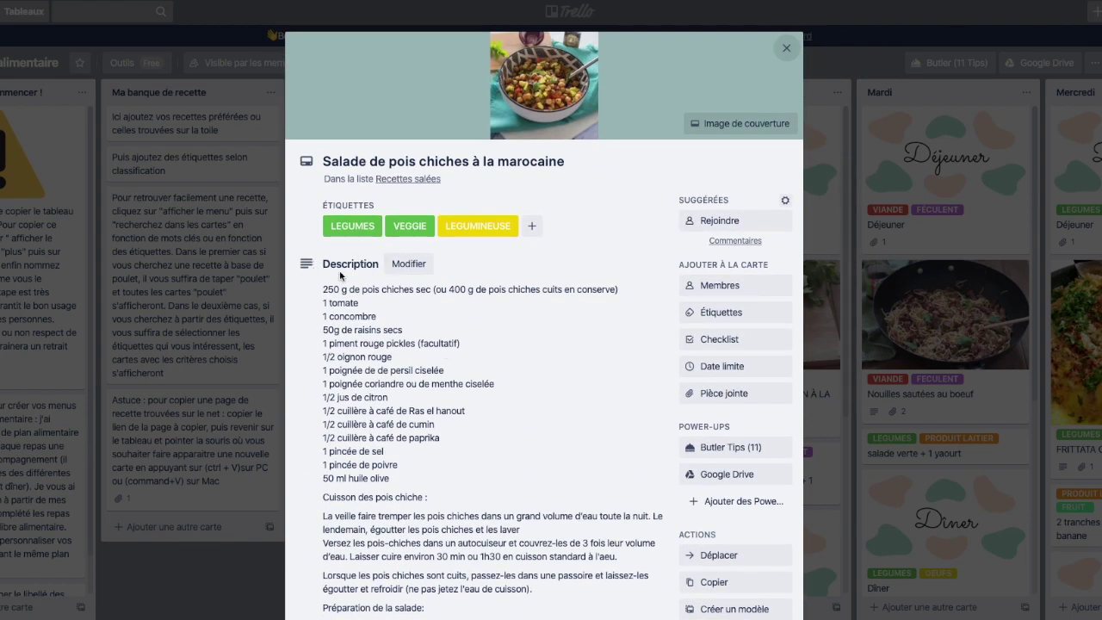
scroll(403, 338, "down", 4)
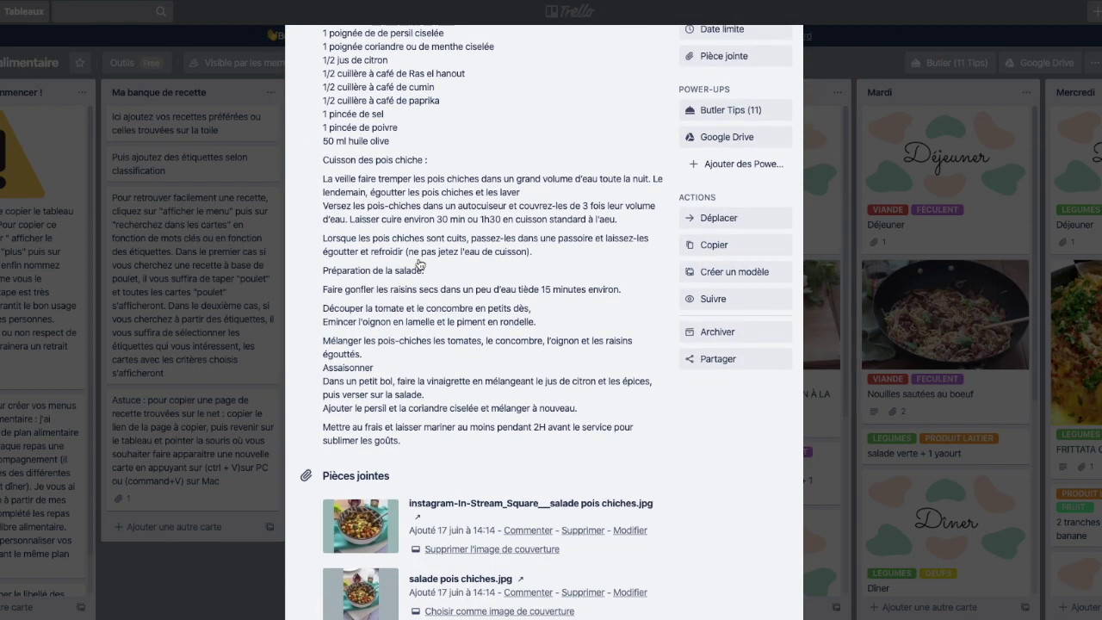
scroll(480, 429, "down", 2)
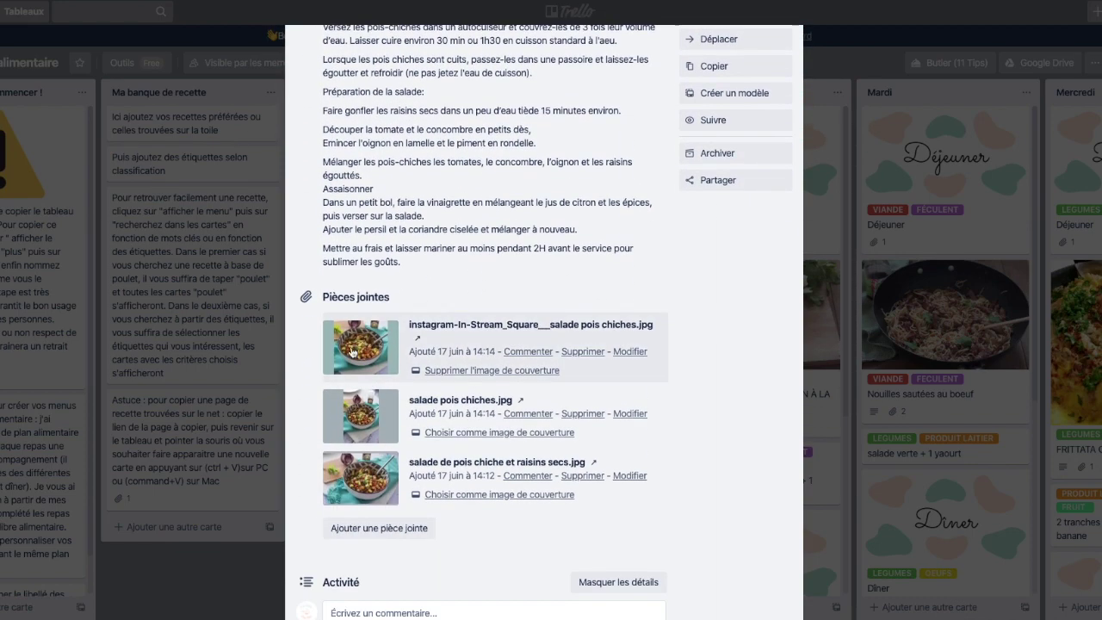
scroll(388, 485, "down", 4)
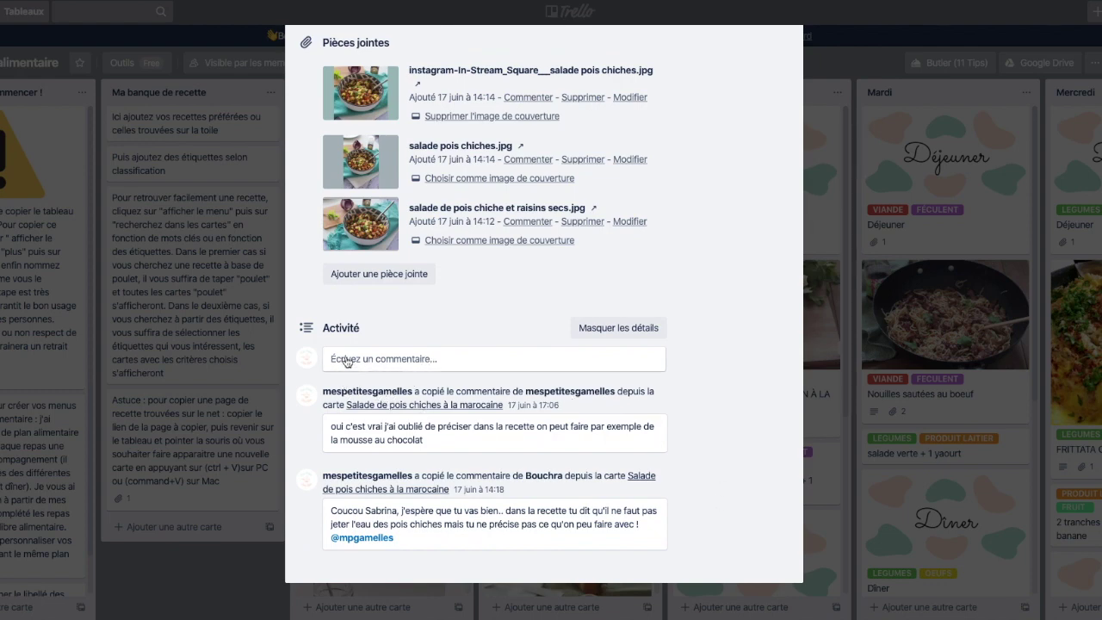
left_click(457, 360)
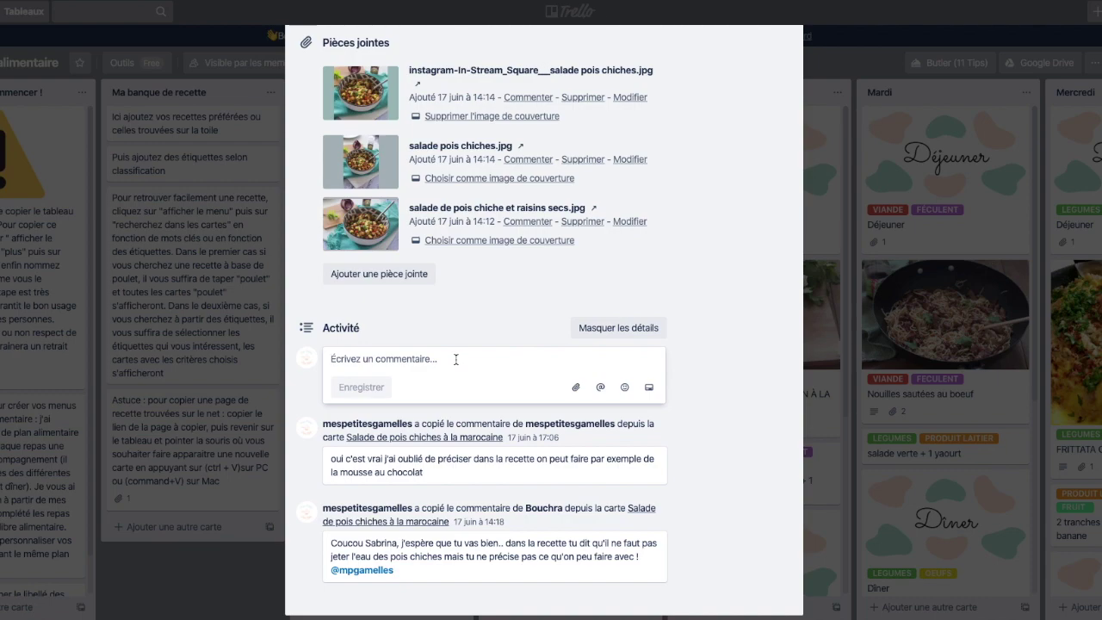
- Review the chickpea salad card's attachments above the comments, and close the card
scroll(676, 379, "up", 10)
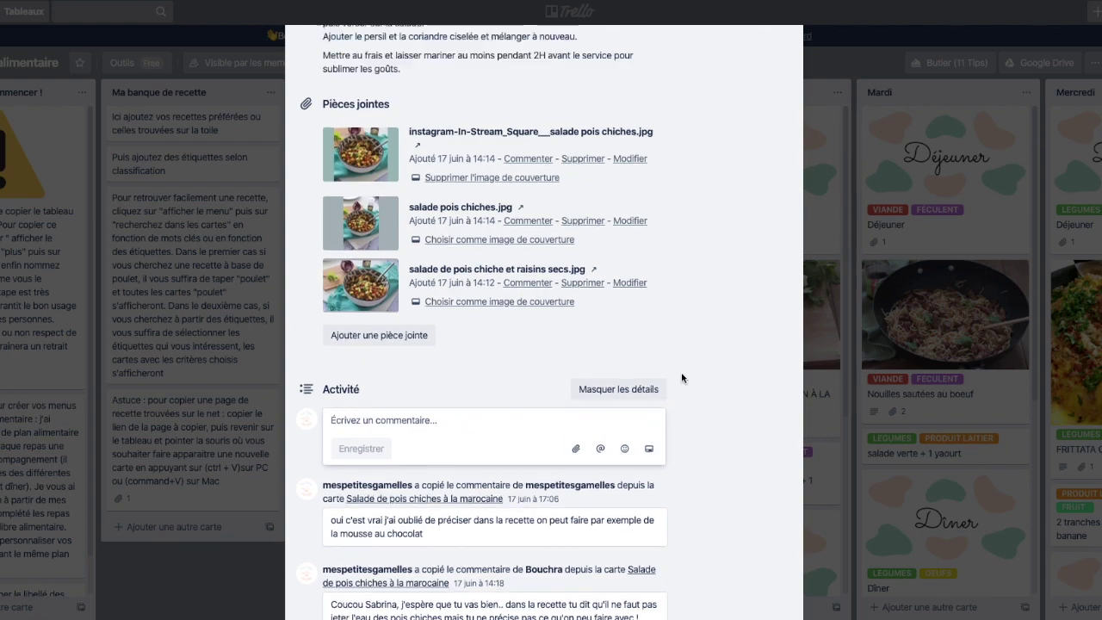
scroll(548, 297, "up", 2)
left_click(784, 43)
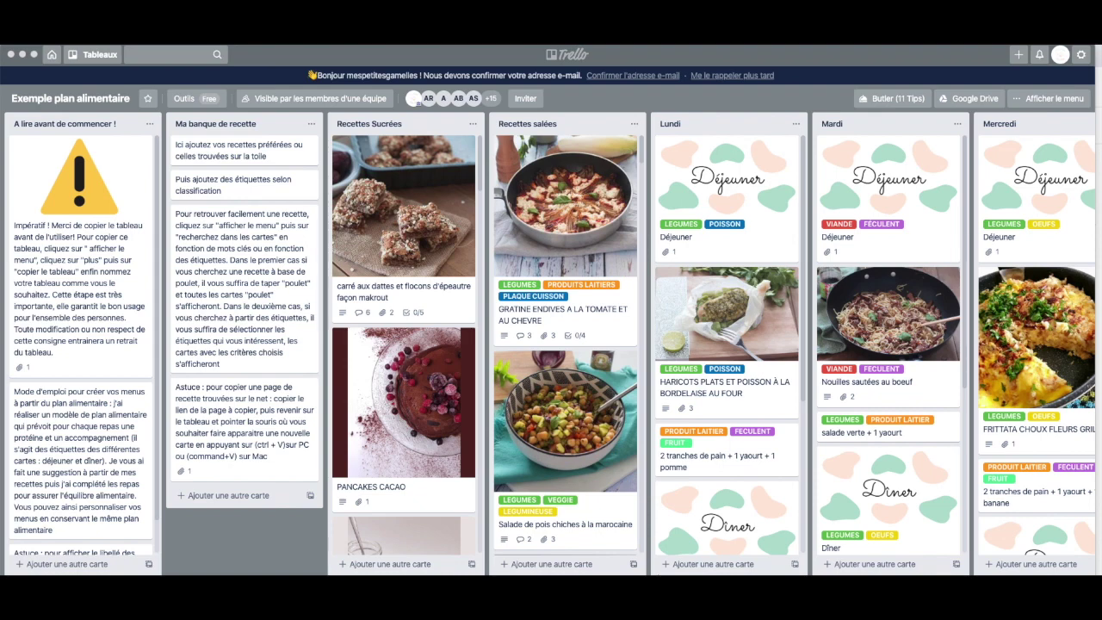
- Browse the recipe cards in the "Recettes salées" and "Recettes Sucrées" lists
scroll(569, 438, "down", 3)
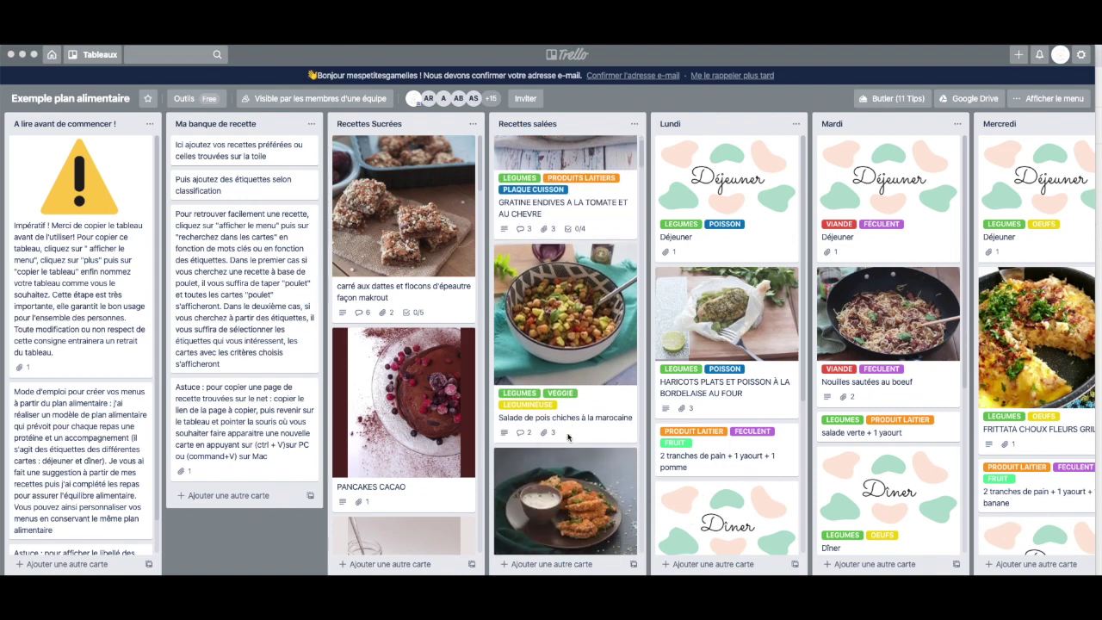
scroll(568, 437, "up", 3)
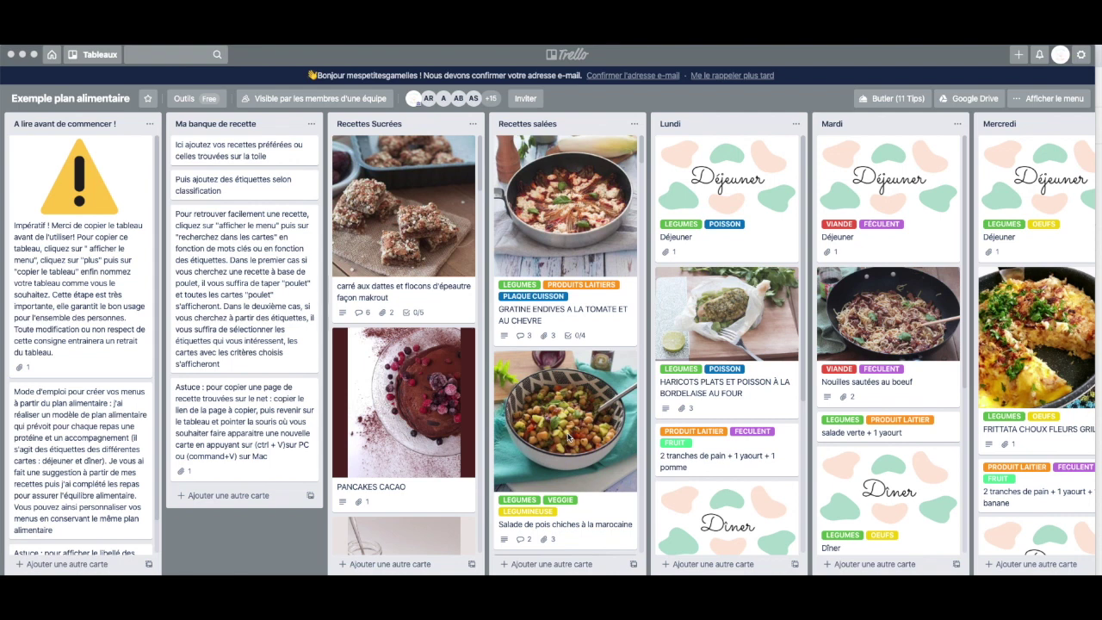
scroll(422, 356, "down", 5)
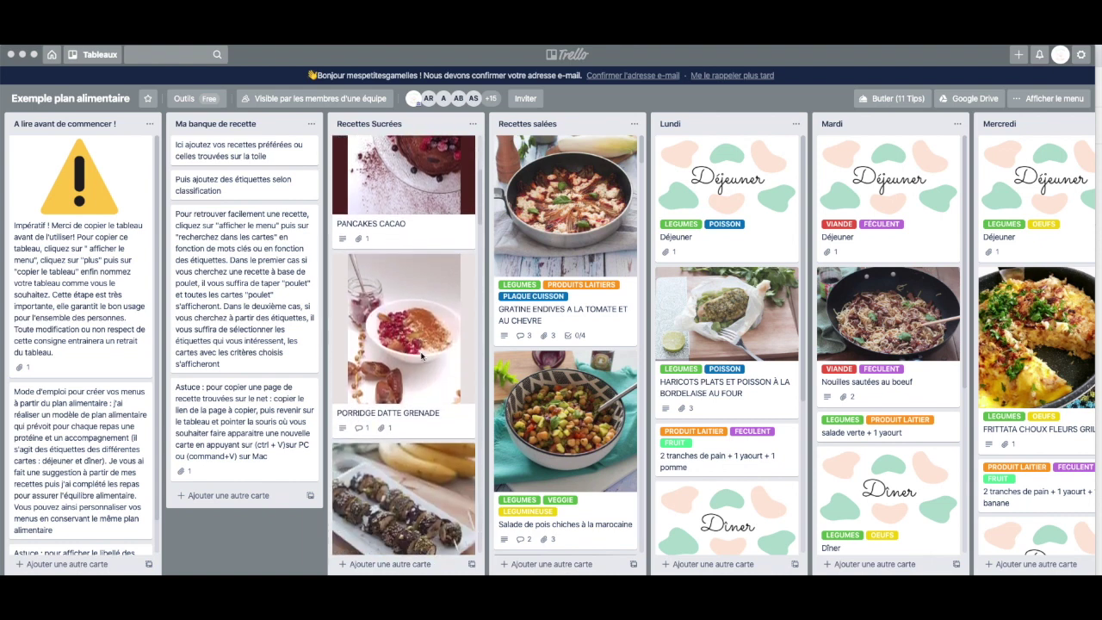
scroll(419, 310, "up", 5)
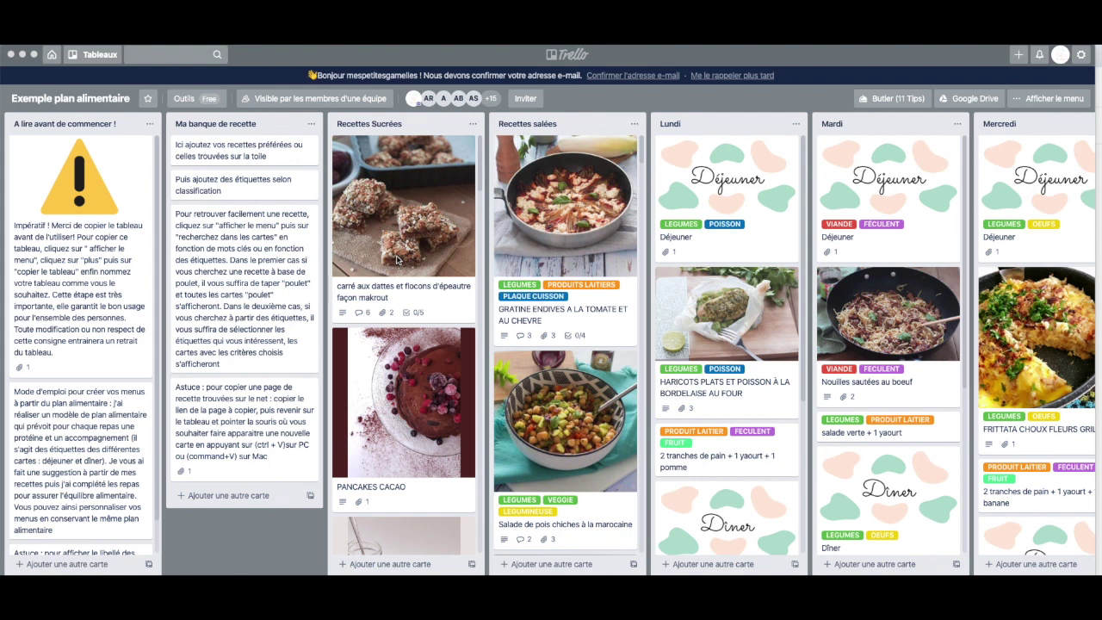
scroll(399, 290, "down", 5)
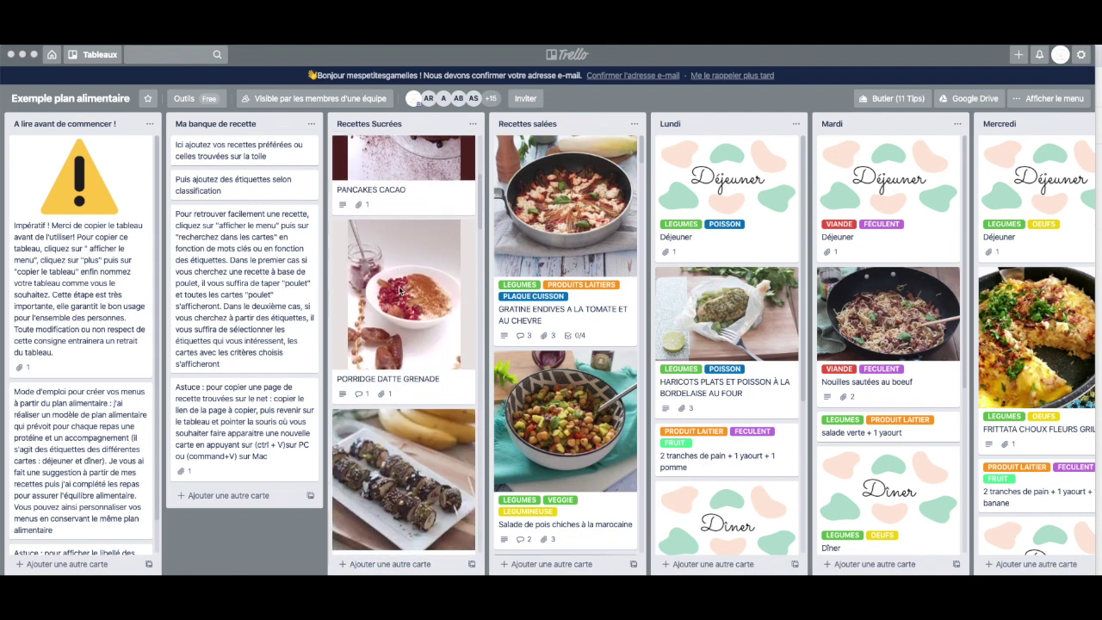
scroll(400, 290, "down", 4)
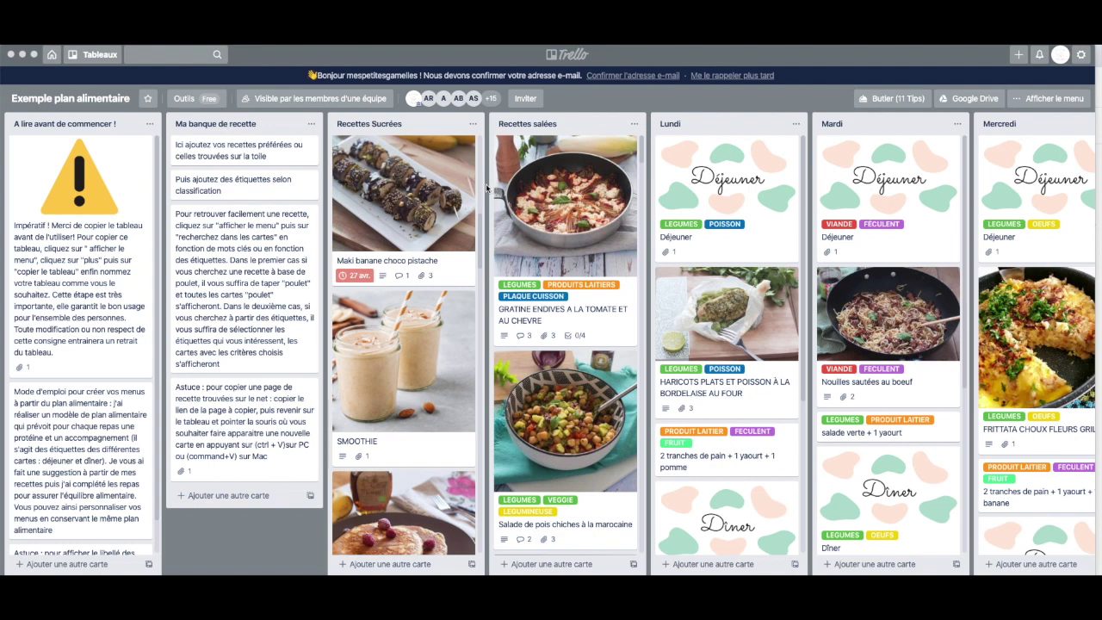
scroll(445, 185, "up", 3)
- Move the "POULET CROUSTY" card from "Recettes salées" to the "Ma banque de recette" list
scroll(560, 241, "down", 5)
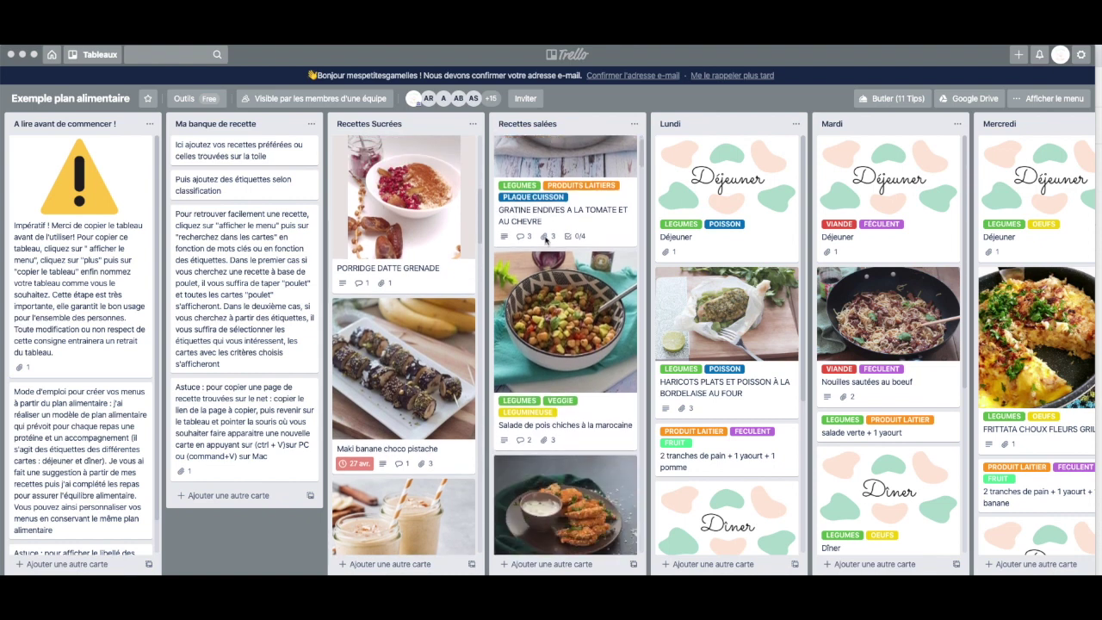
scroll(441, 241, "down", 3)
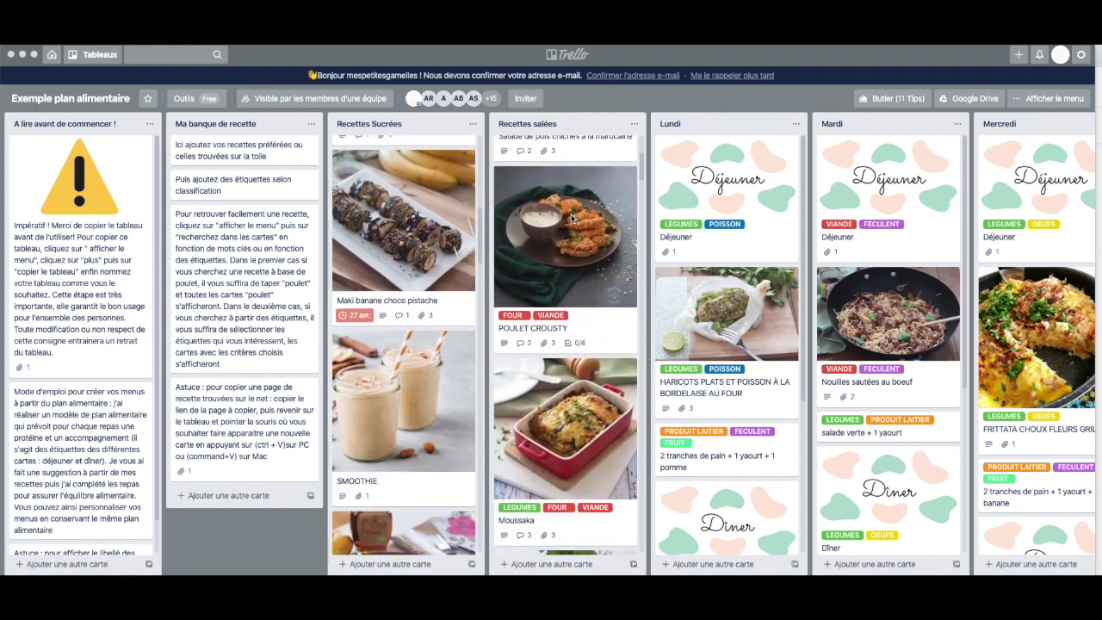
left_click_drag(547, 210, 232, 379)
- Find the "Mahkouda patate douce" card in "Recettes salées" and move it to "Ma banque de recette", above "POULET CROUSTY"
scroll(529, 391, "down", 2)
scroll(530, 392, "down", 8)
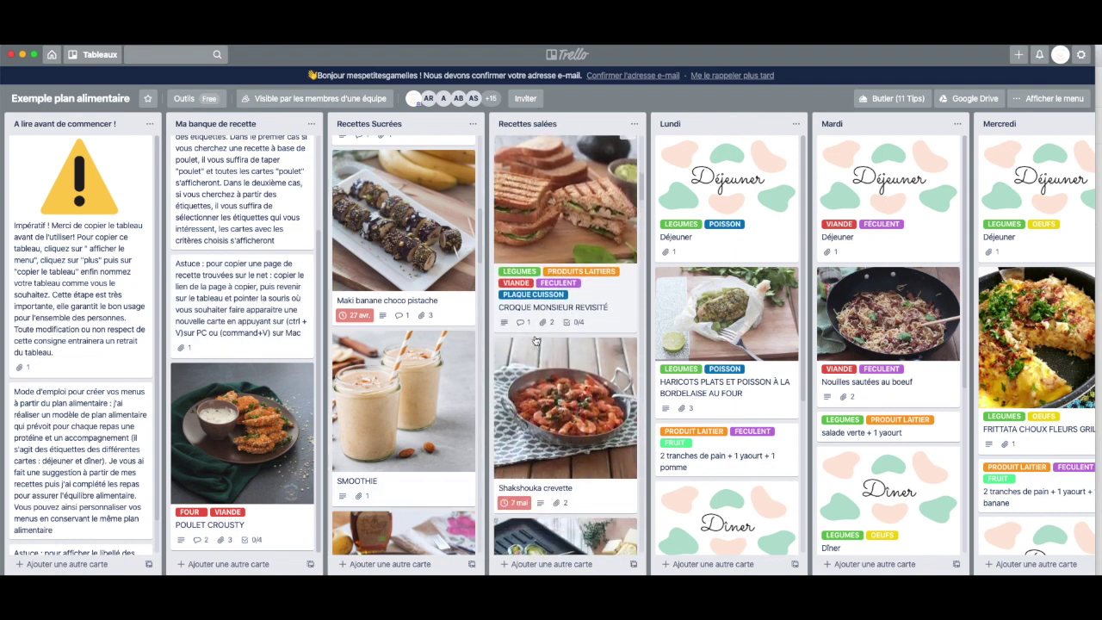
scroll(534, 341, "down", 10)
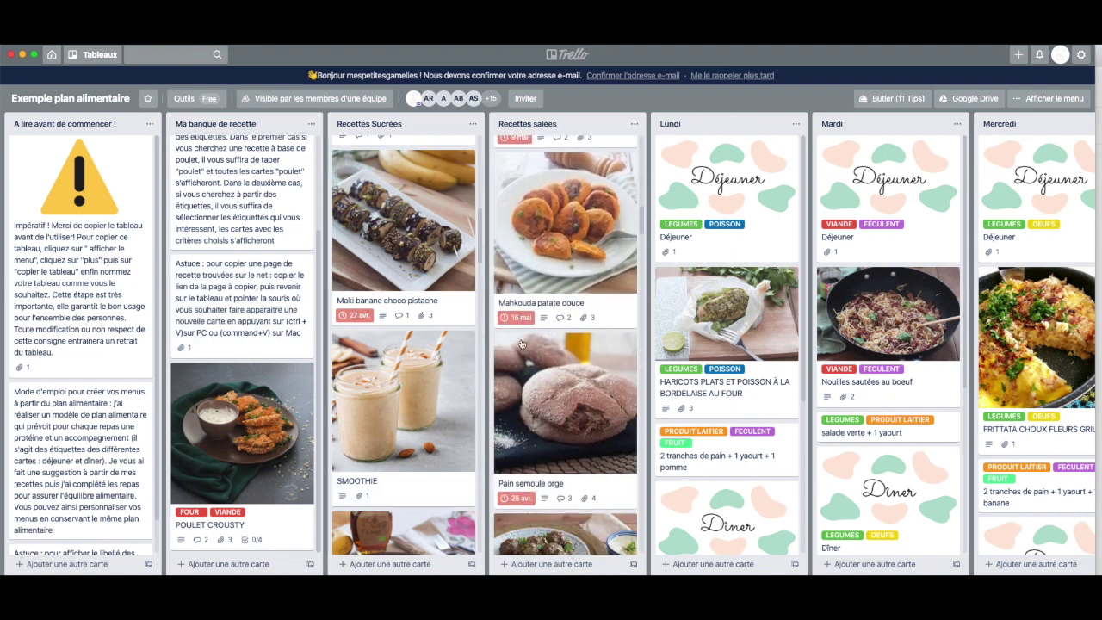
left_click_drag(534, 254, 237, 430)
- Open the "Pain semoule orge" card in "Recettes salées", archive it, and close the card
scroll(242, 381, "down", 3)
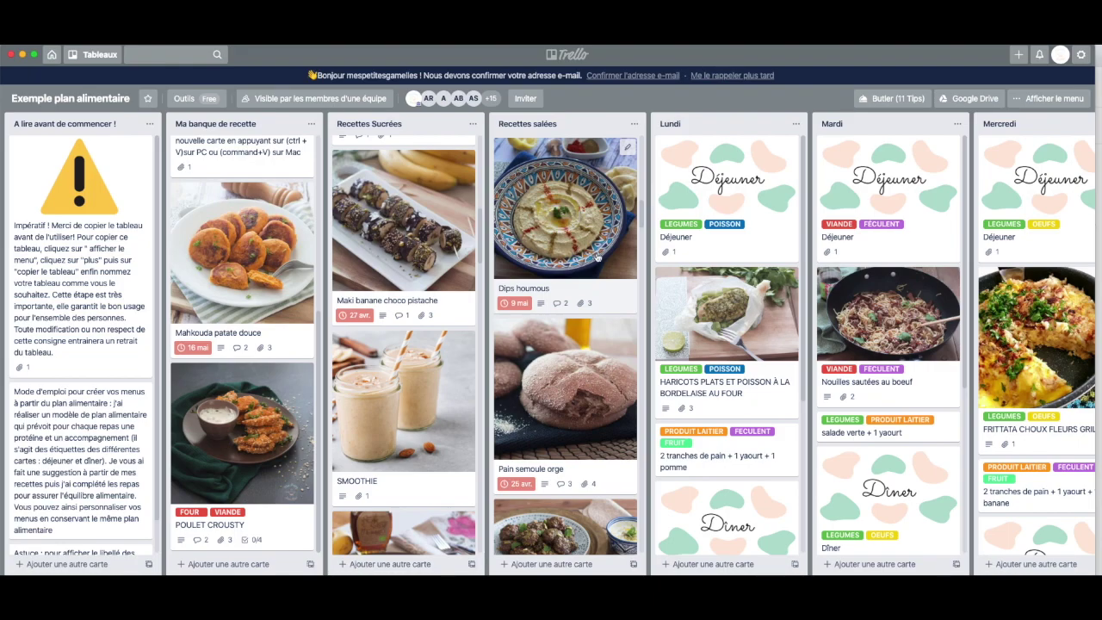
left_click(616, 367)
scroll(629, 377, "down", 10)
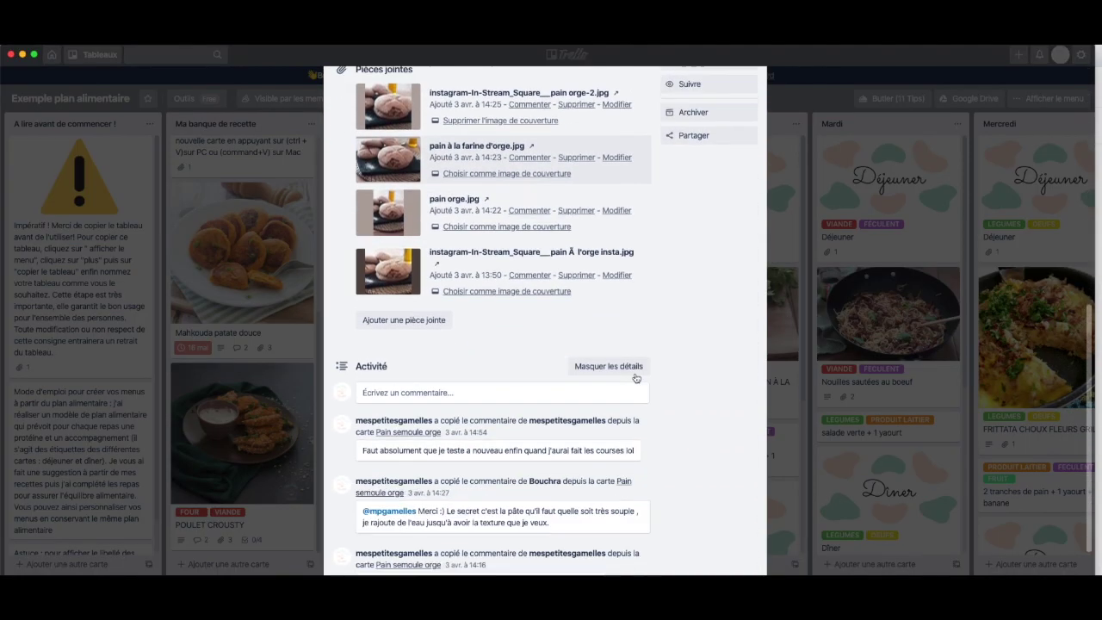
scroll(635, 378, "up", 5)
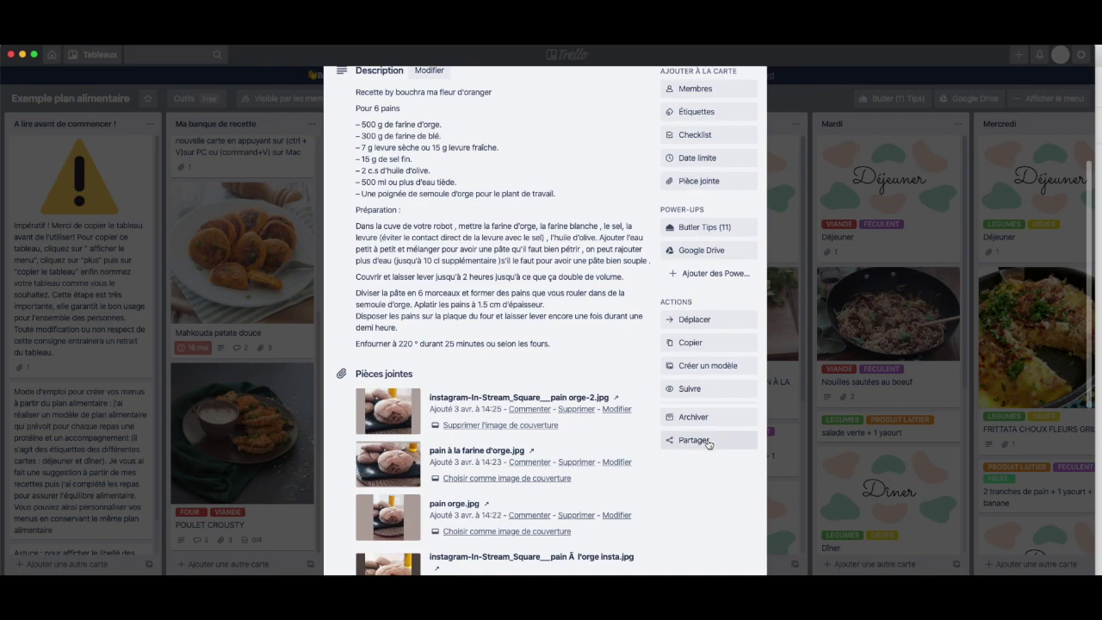
left_click(705, 418)
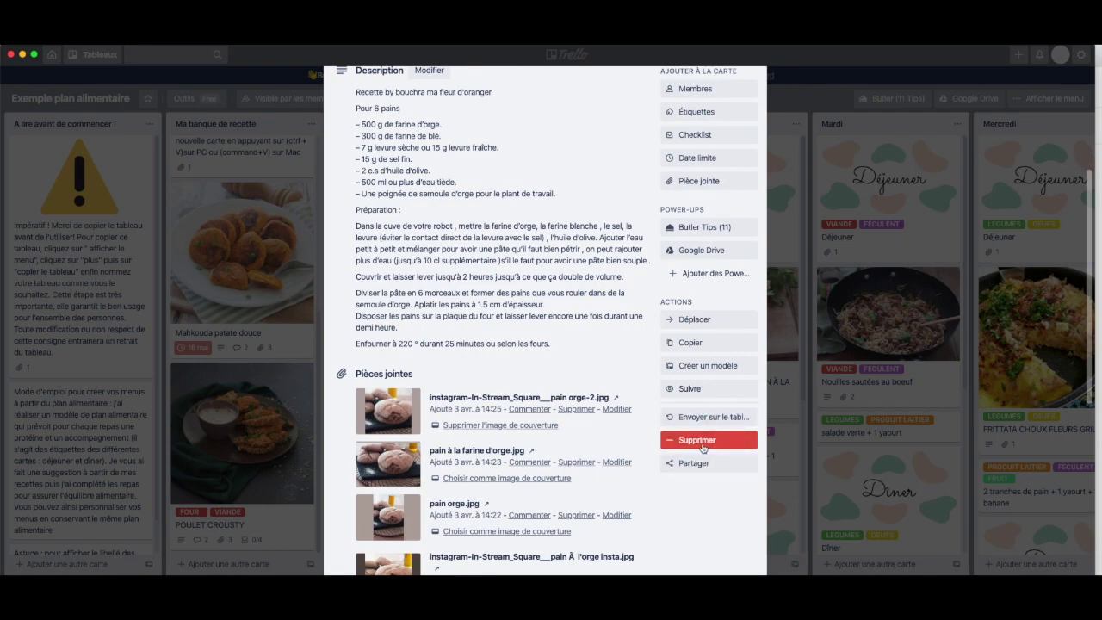
scroll(737, 440, "up", 3)
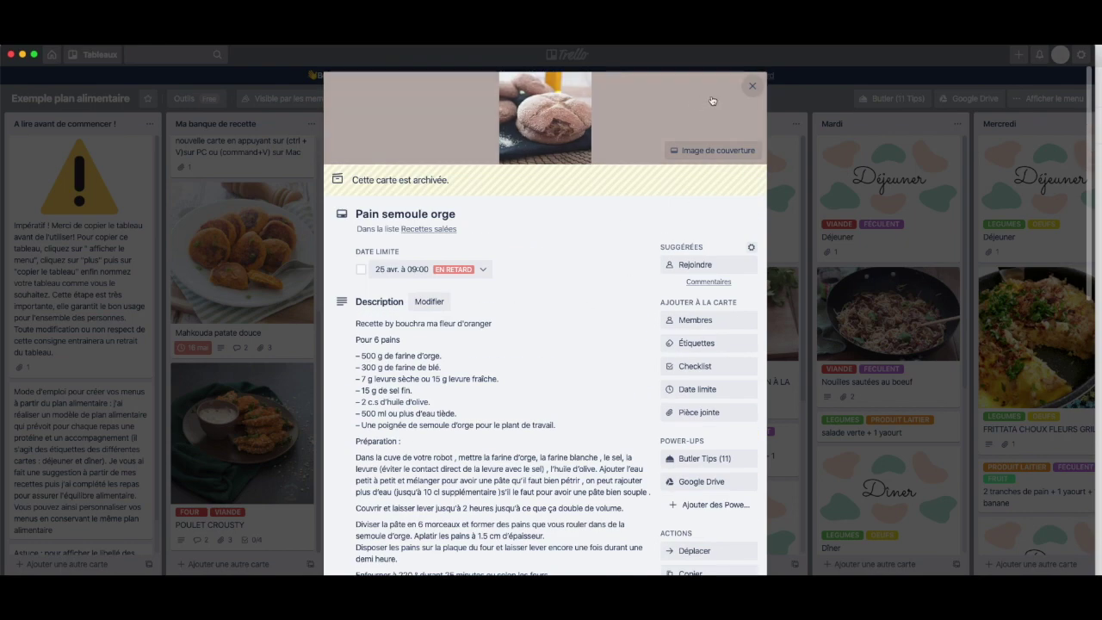
left_click(749, 87)
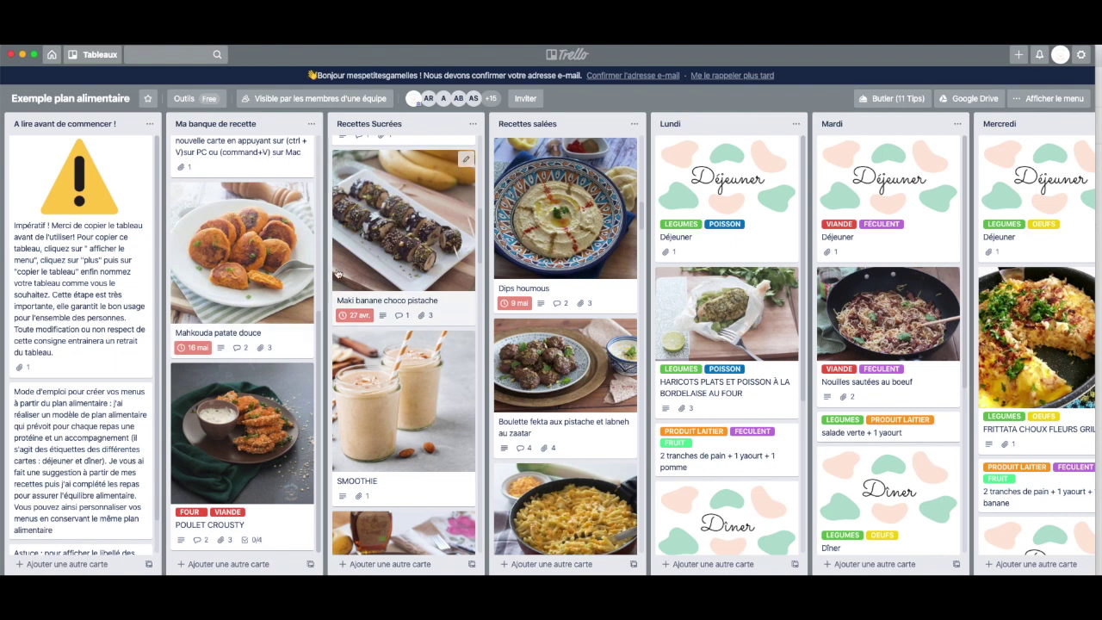
- Add a card titled "Pâte bolognaise" to the end of the "Ma banque de recette" list
scroll(404, 344, "down", 5)
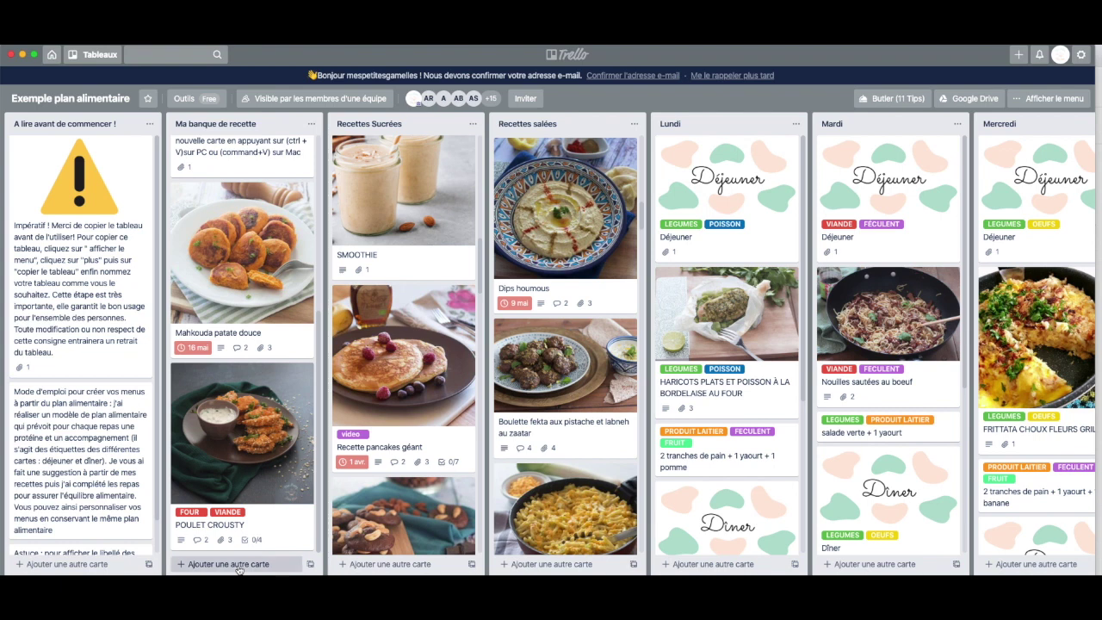
left_click(238, 566)
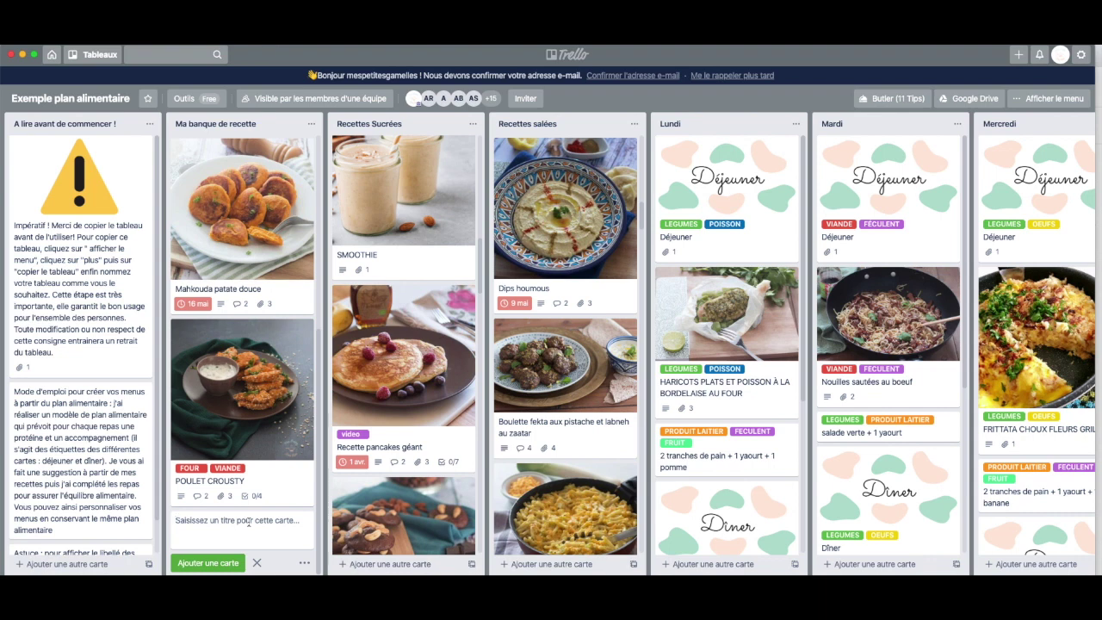
type("Pâte biognaise")
left_click(198, 521)
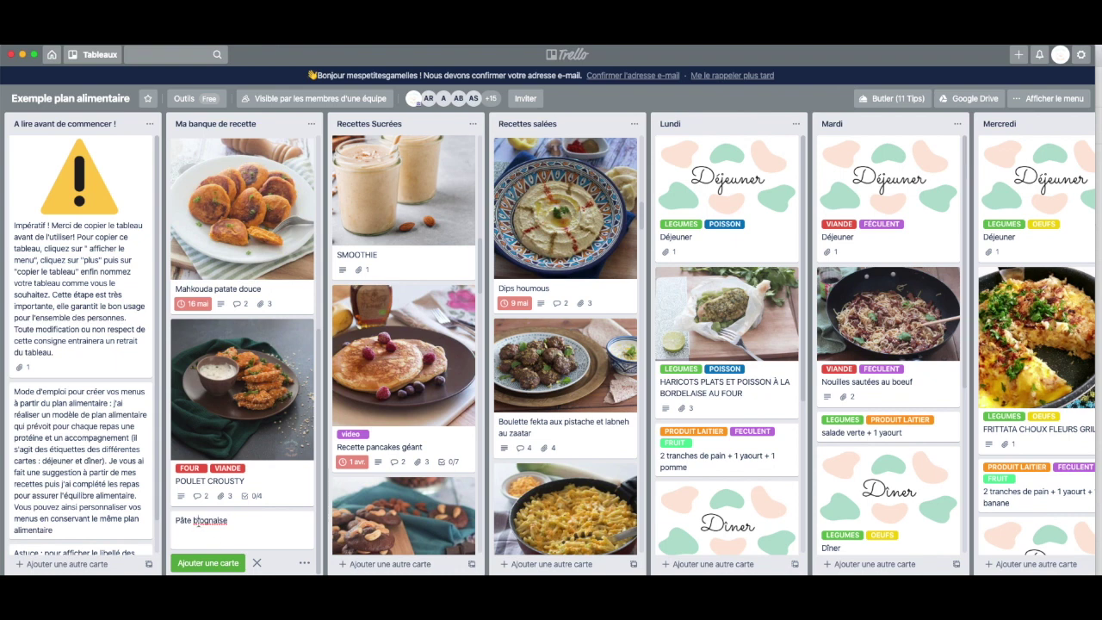
type("o")
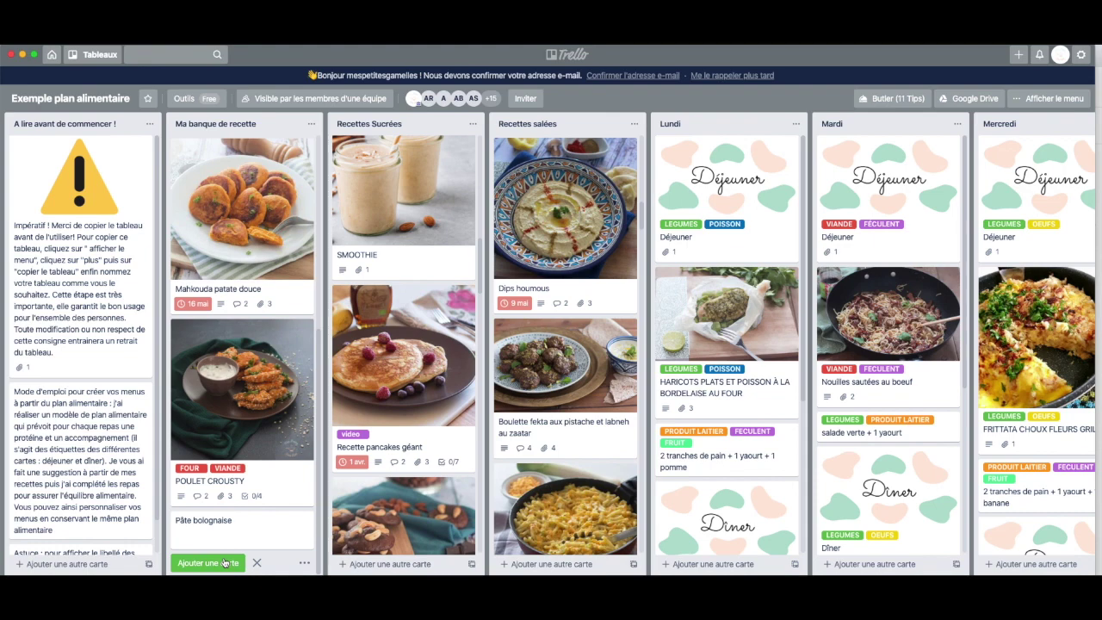
left_click(227, 560)
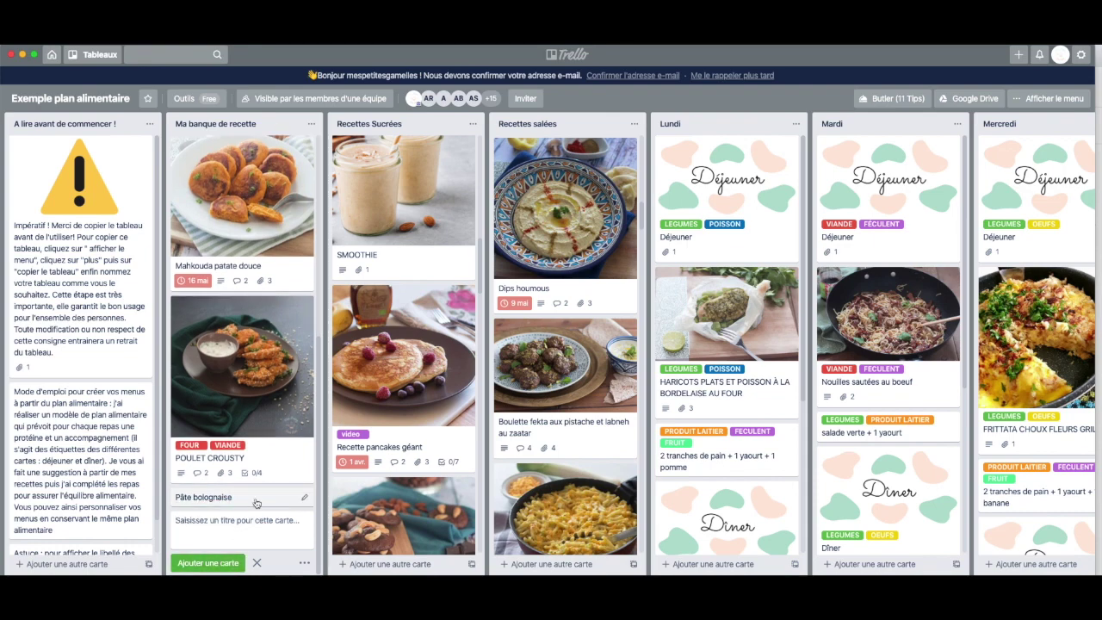
- Open the "Pâte bolognaise" card and its description field, and assign the FECULENT and VIANDE labels to the card
left_click(224, 498)
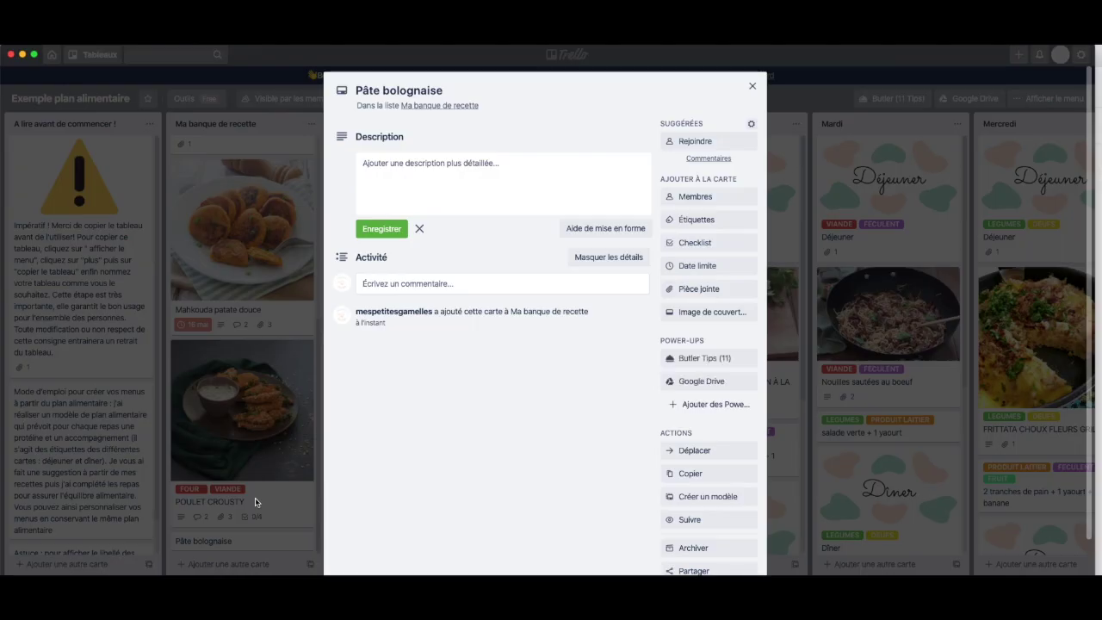
left_click(409, 169)
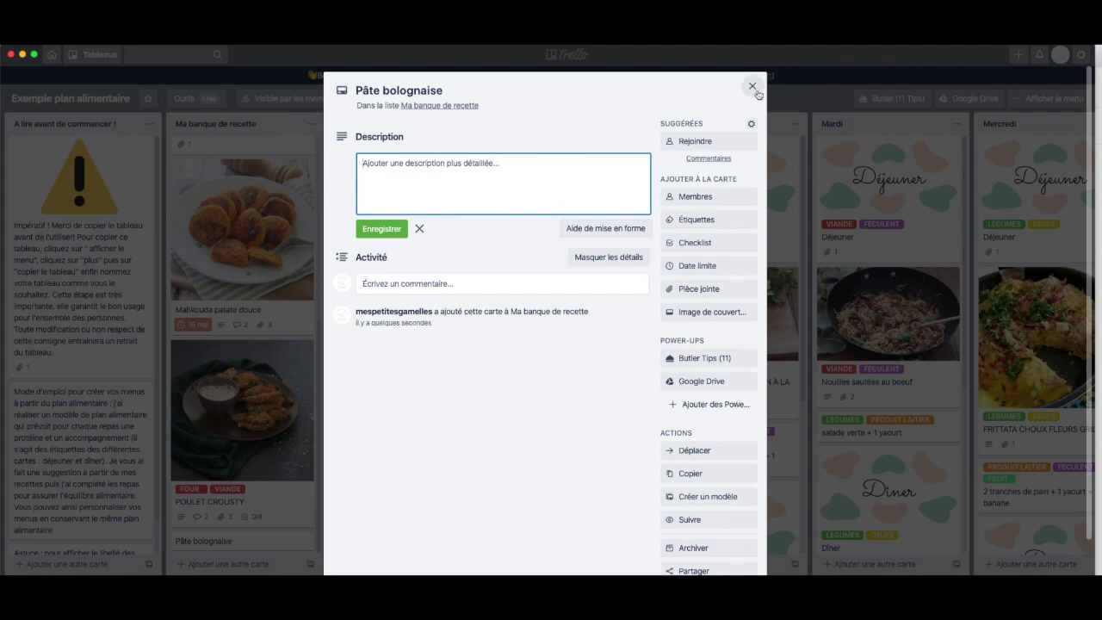
left_click(694, 223)
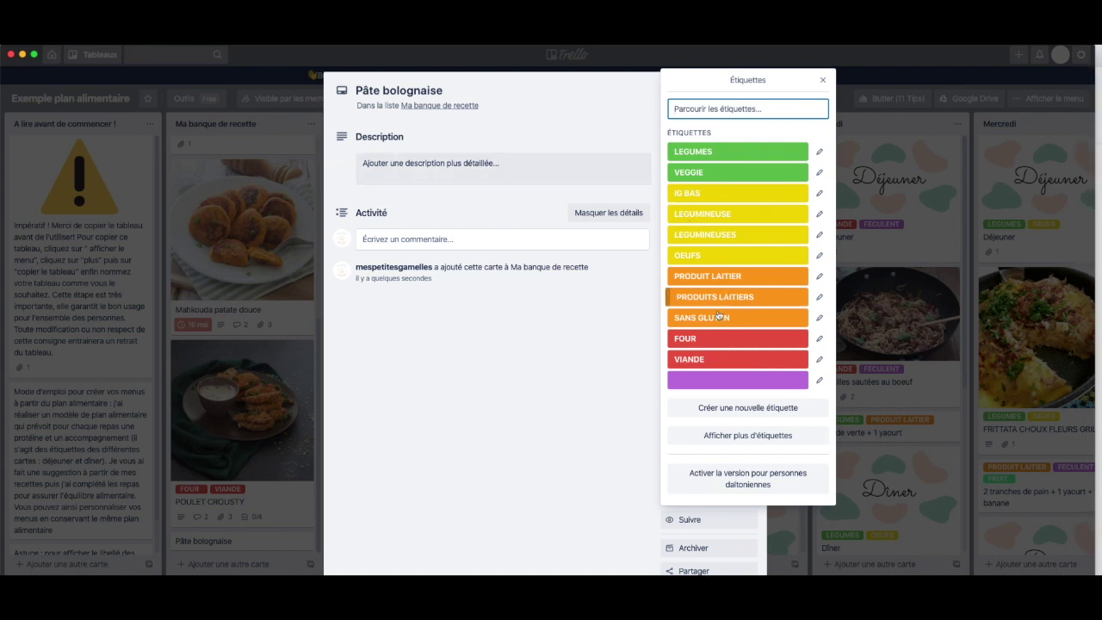
type("fec")
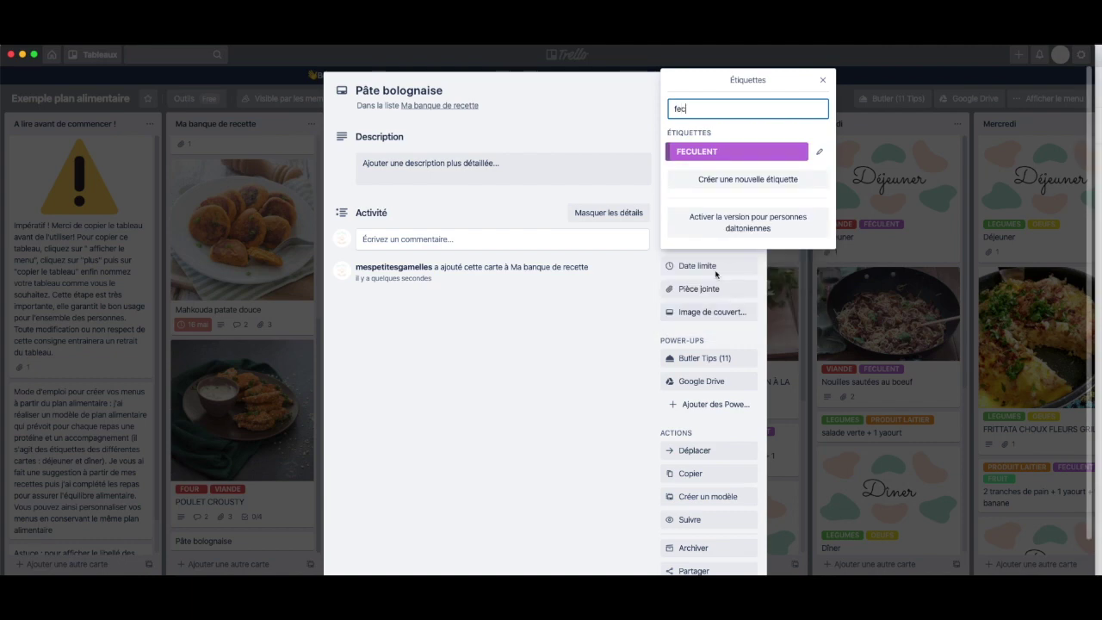
left_click(700, 152)
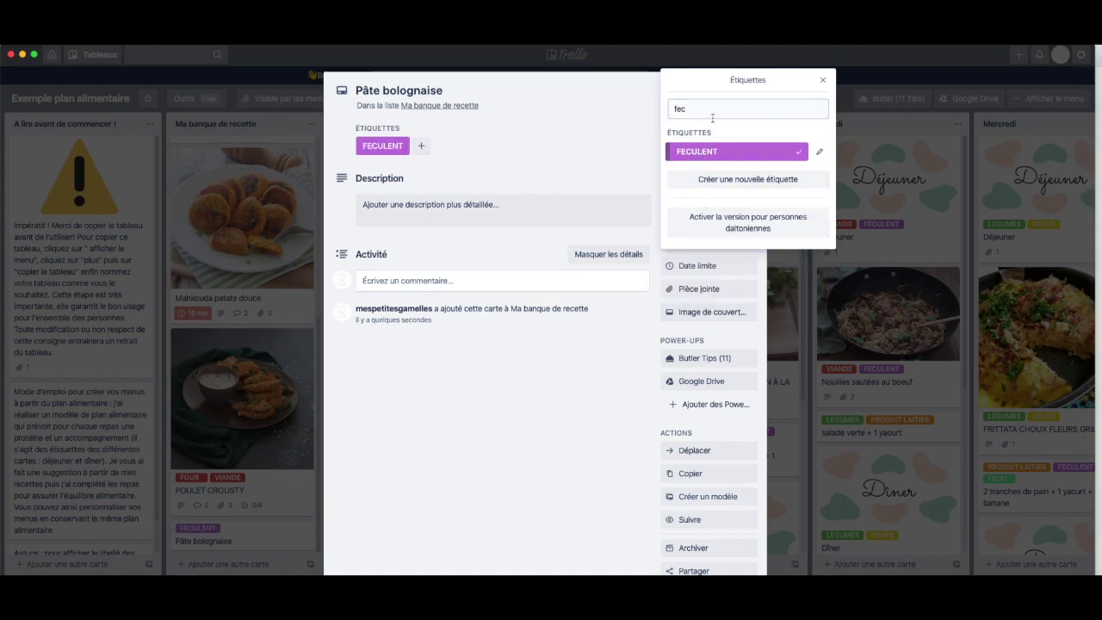
double_click(670, 109)
type("viande")
left_click(678, 152)
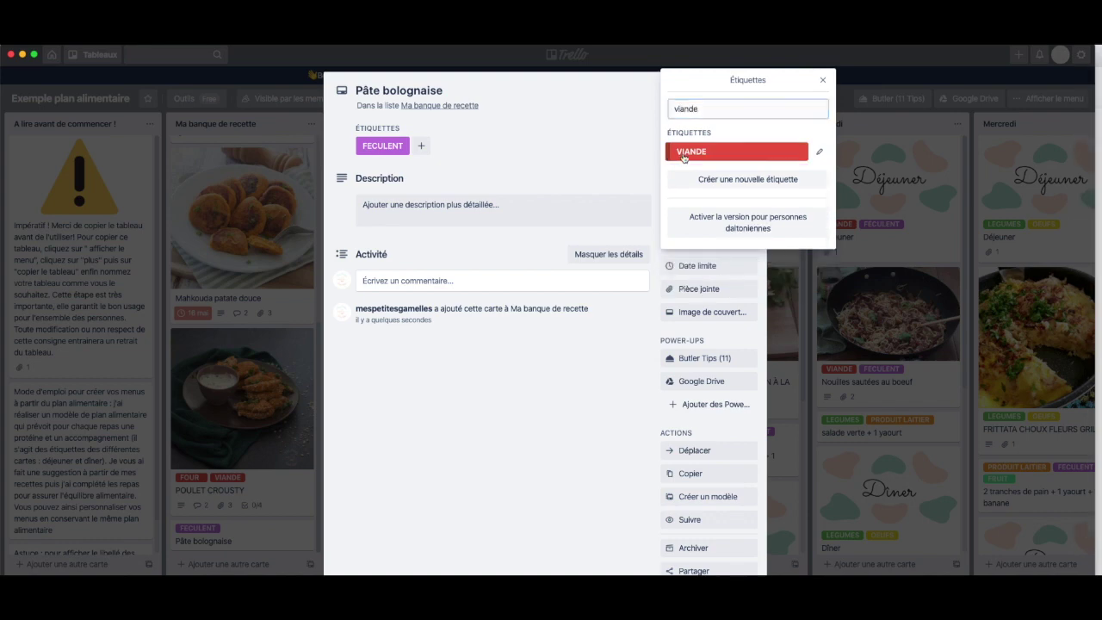
left_click(825, 80)
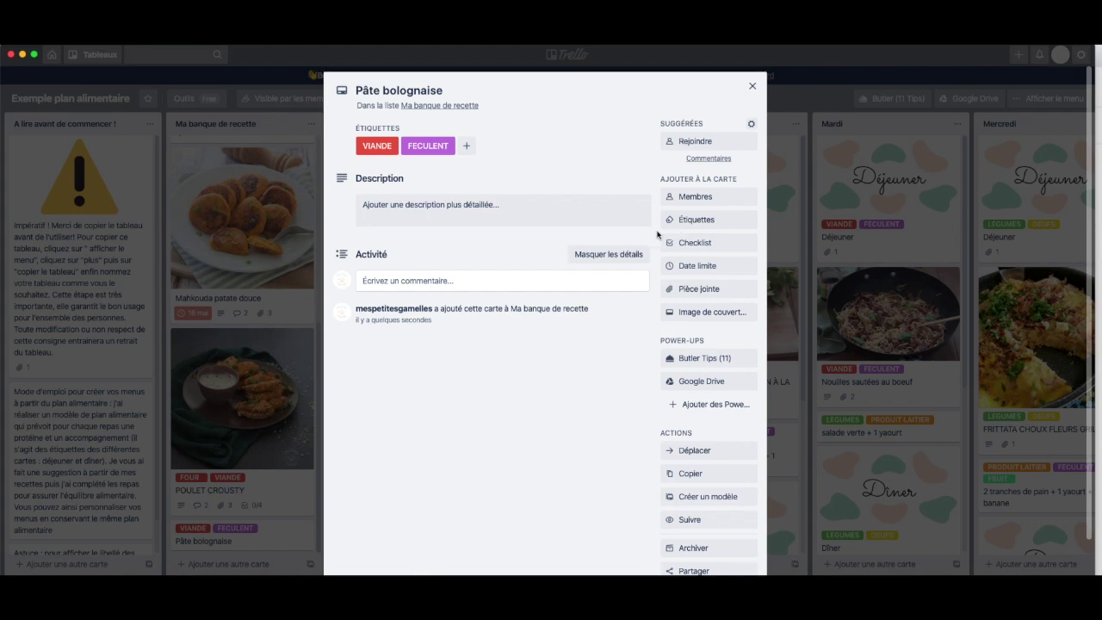
- Add the PLAQUE CUISSON label to the "Pâte bolognaise" card and close the label list
left_click(468, 148)
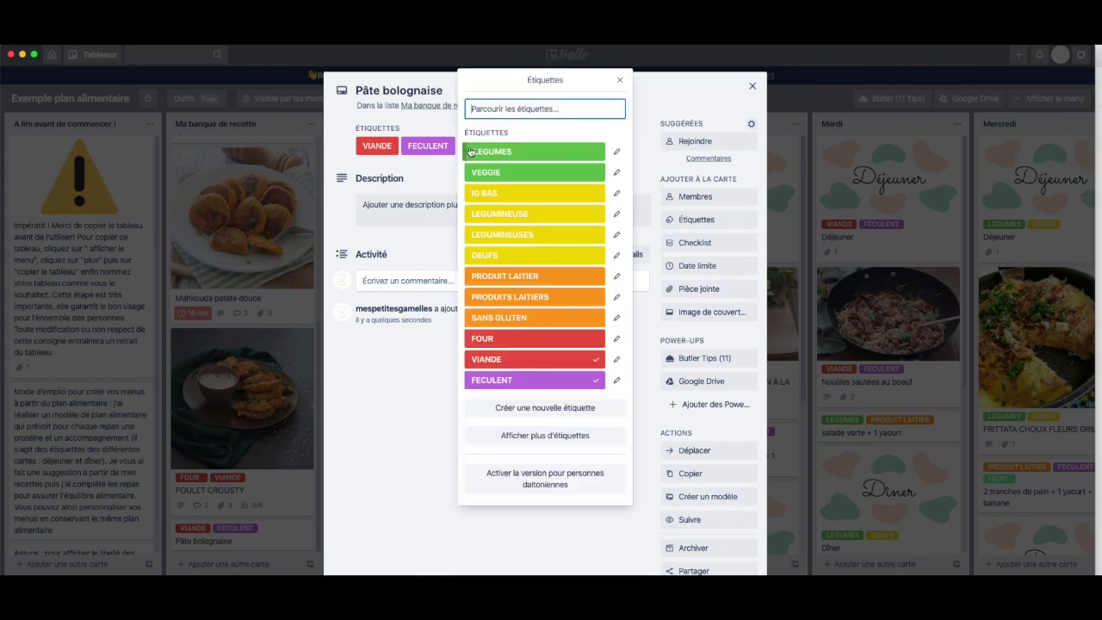
type("p")
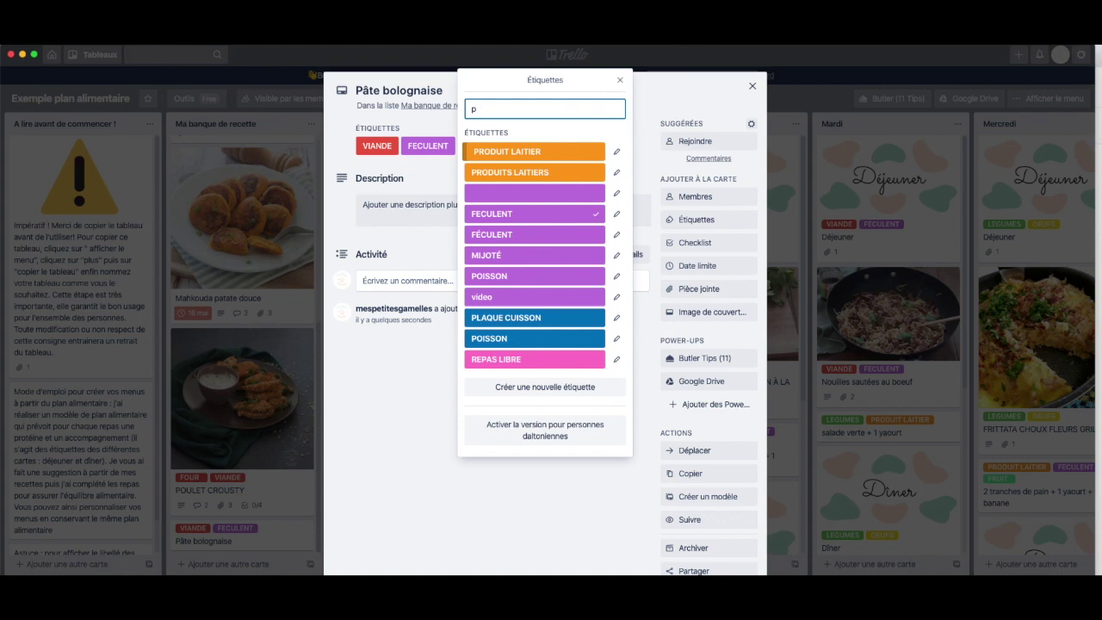
type("laque")
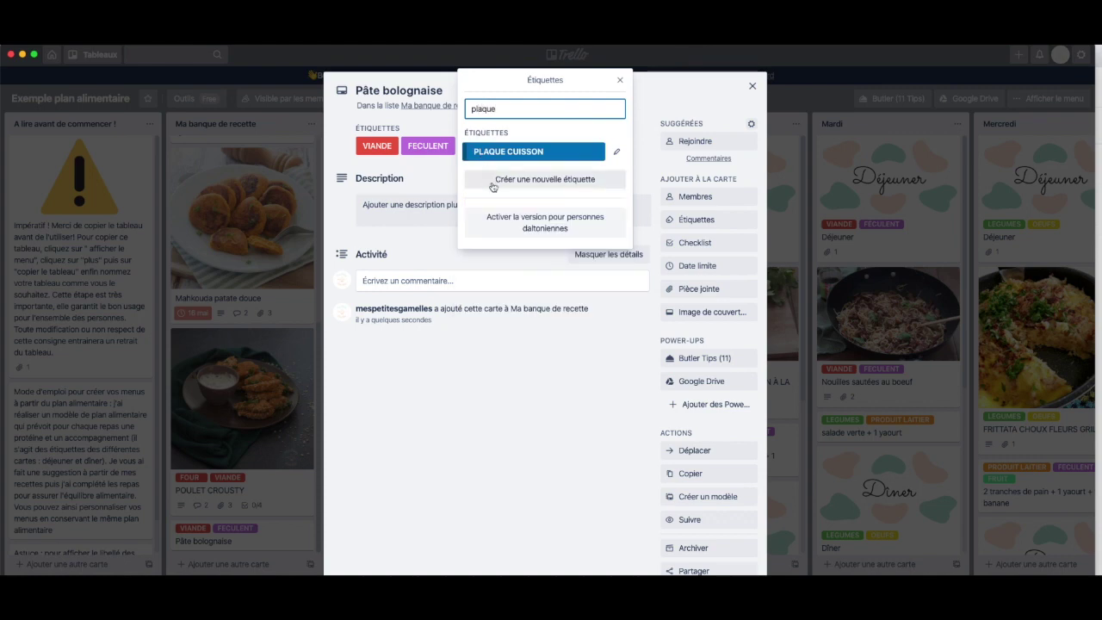
left_click(508, 153)
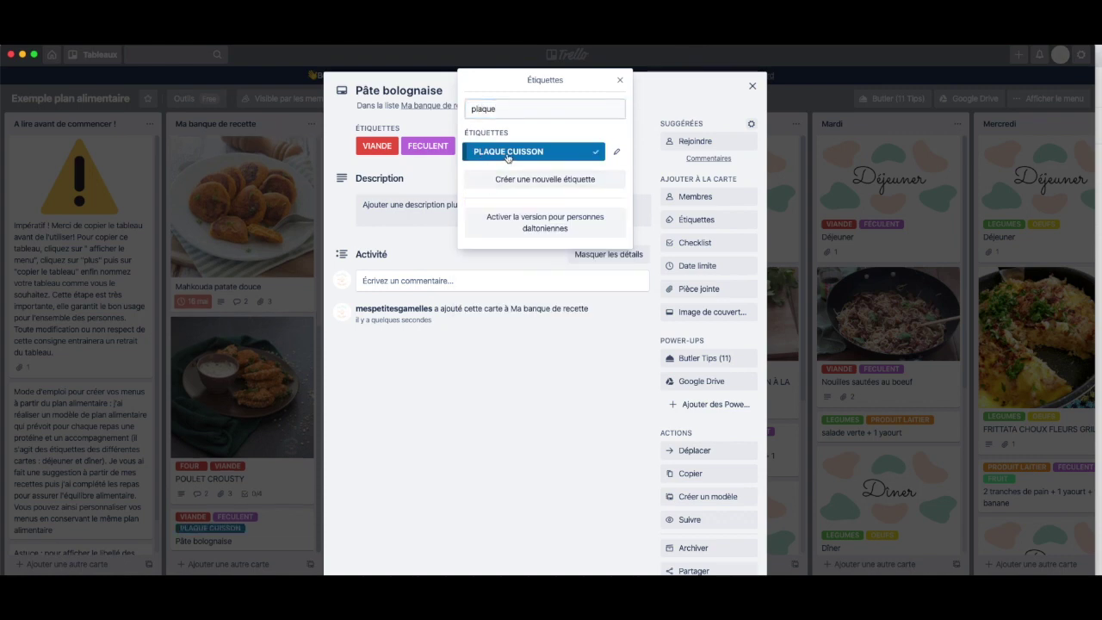
left_click(622, 82)
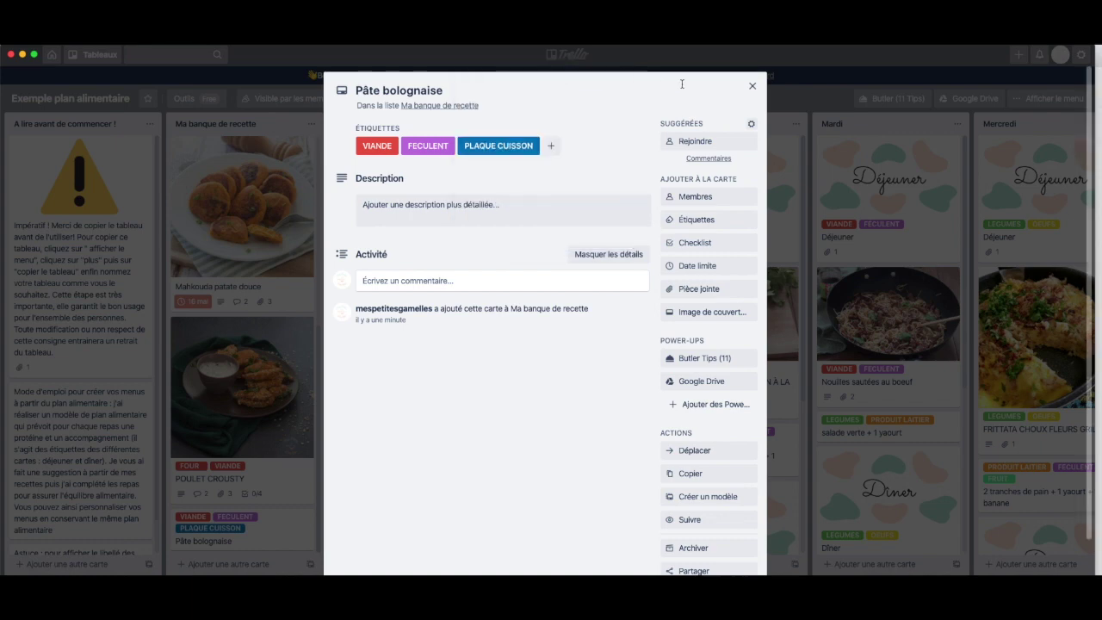
- Close the "Pâte bolognaise" card and return to the start of the "Recettes Sucrées" list
left_click(754, 88)
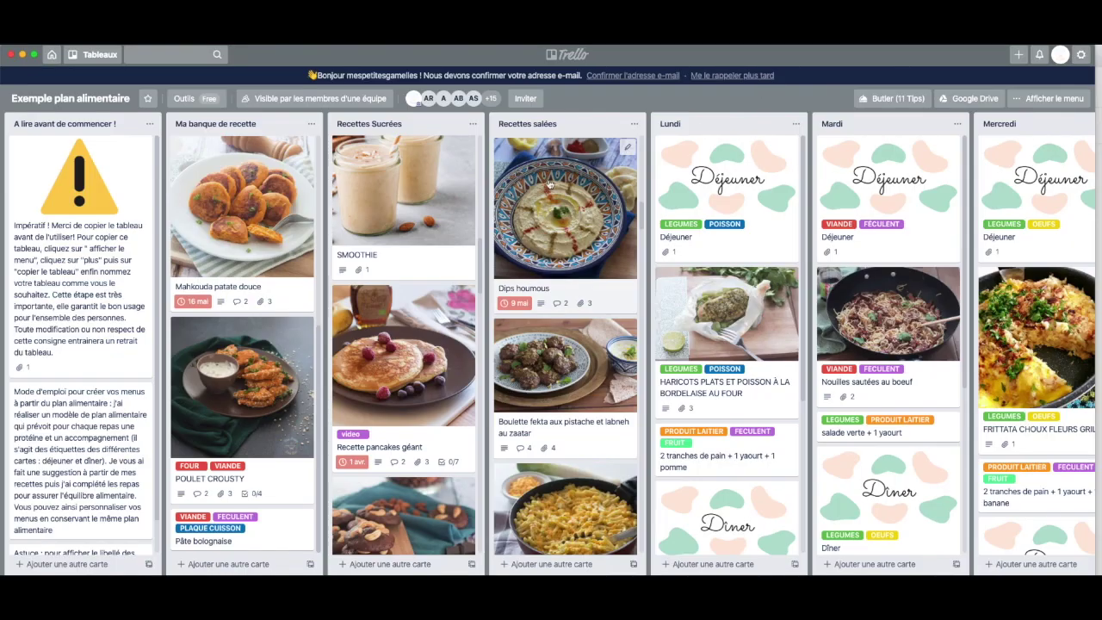
scroll(398, 209, "up", 10)
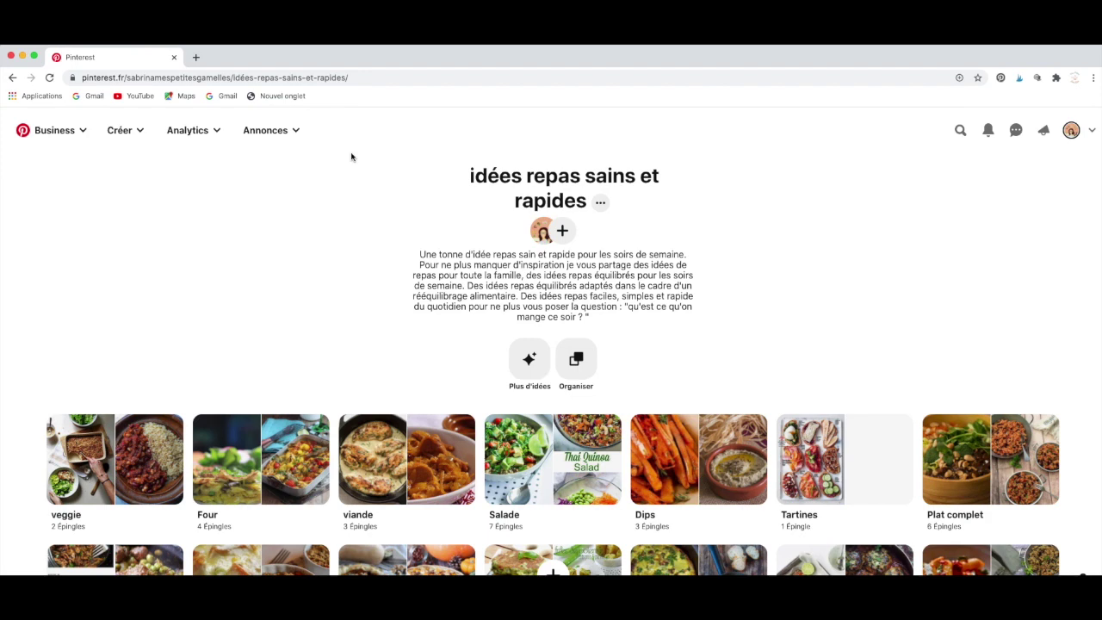
- Switch to Pinterest, look through the "idées repas sains et rapides" board and open its Légumes section
scroll(716, 315, "down", 5)
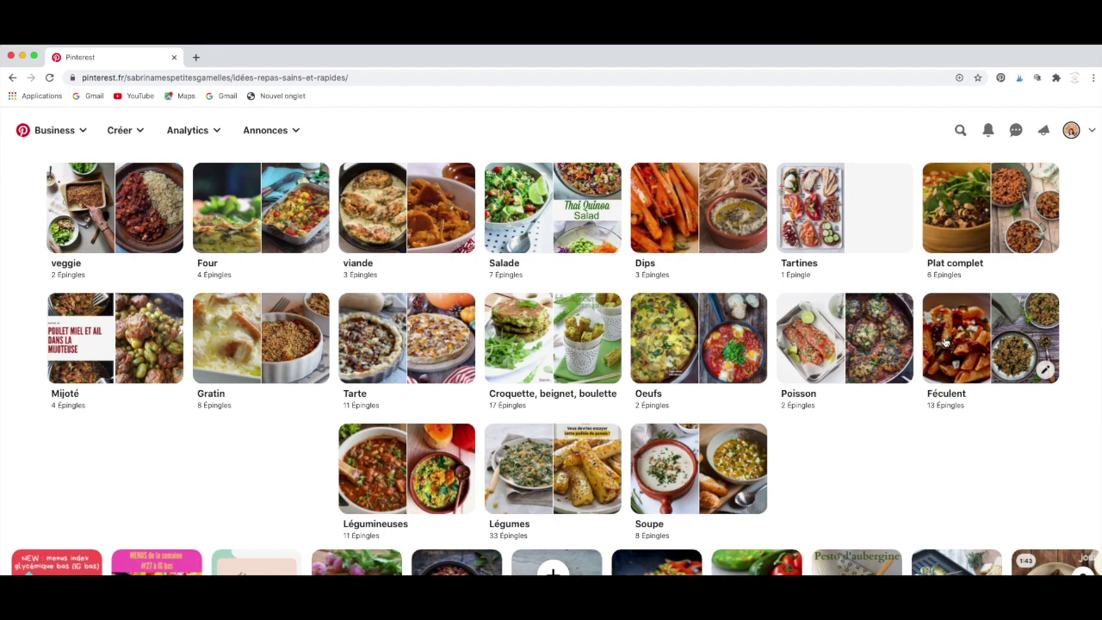
scroll(495, 391, "up", 3)
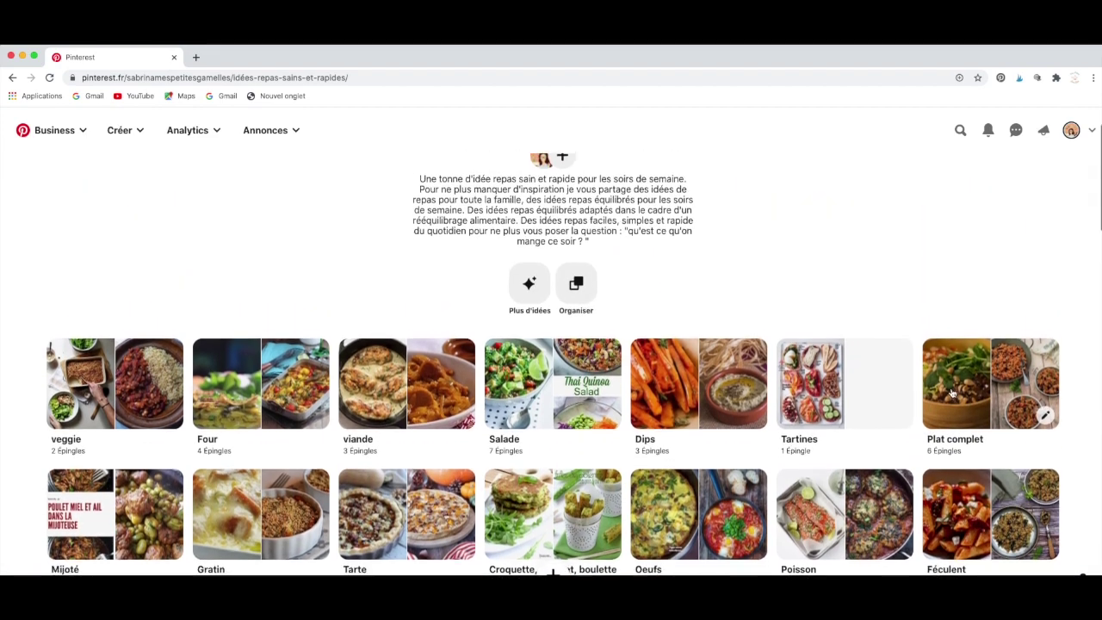
scroll(495, 390, "down", 4)
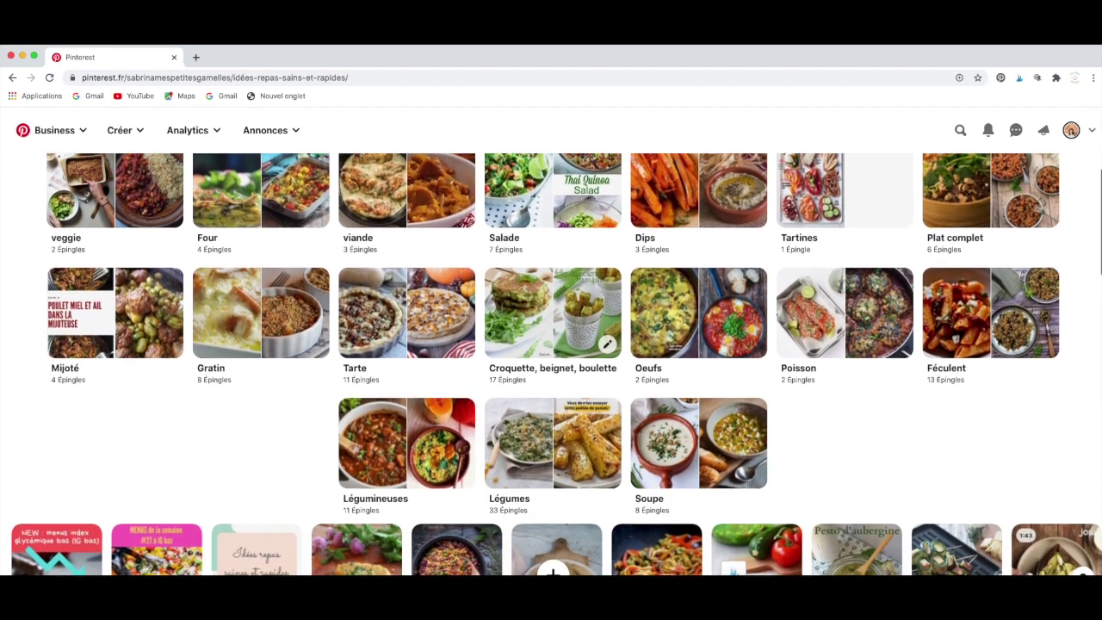
scroll(365, 462, "up", 1)
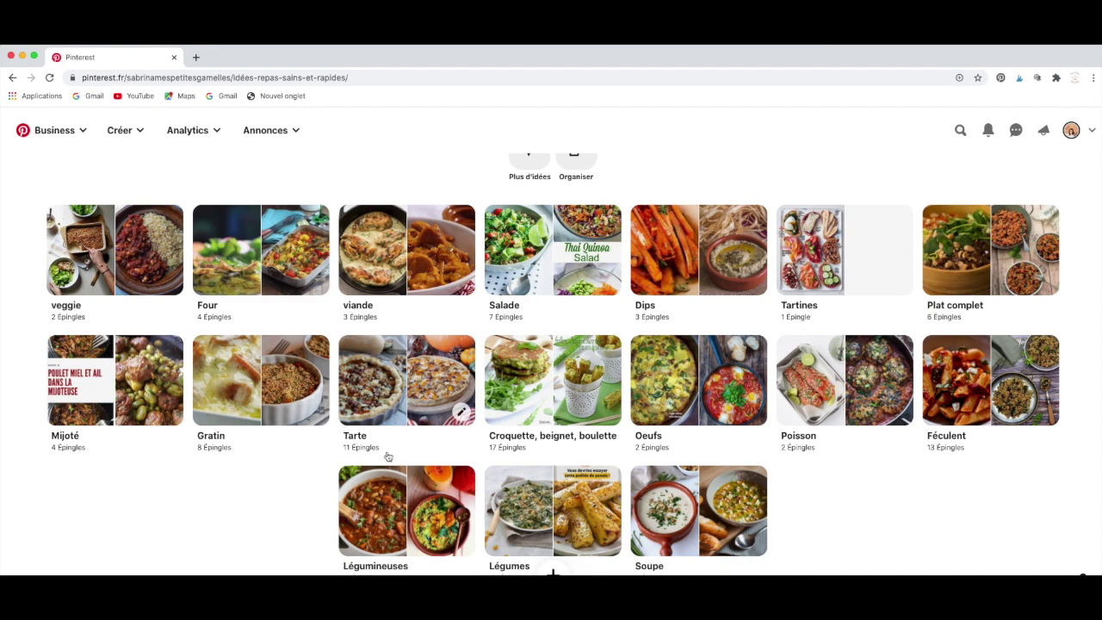
scroll(465, 456, "down", 1)
left_click(545, 456)
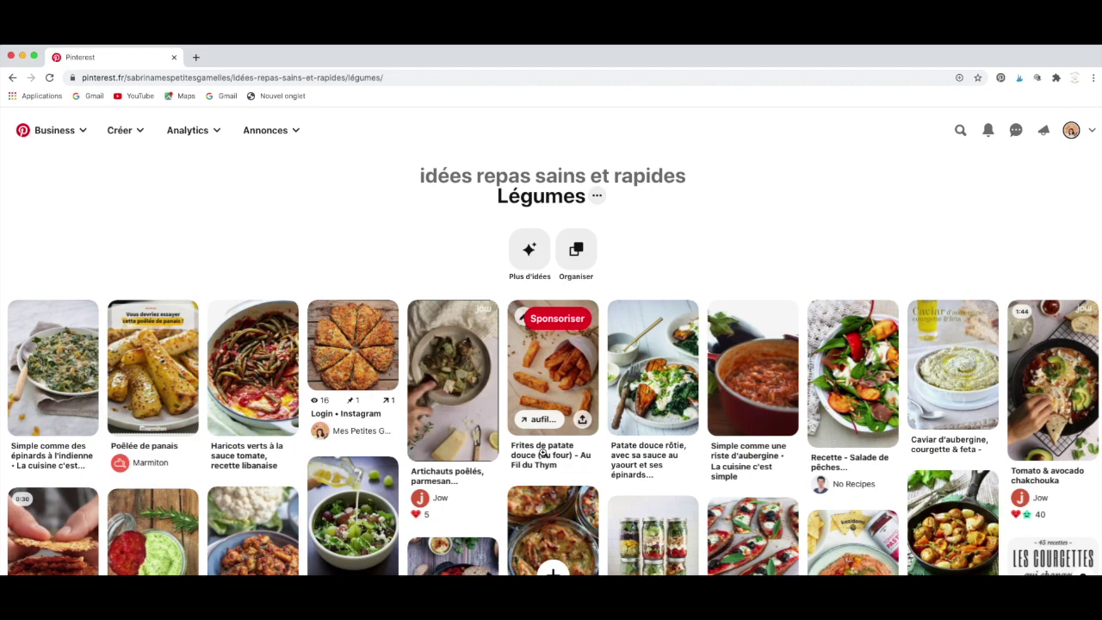
- Browse the Légumes pins and open the "Shakshuka aux pommes de terre épicées" recipe
scroll(239, 390, "down", 2)
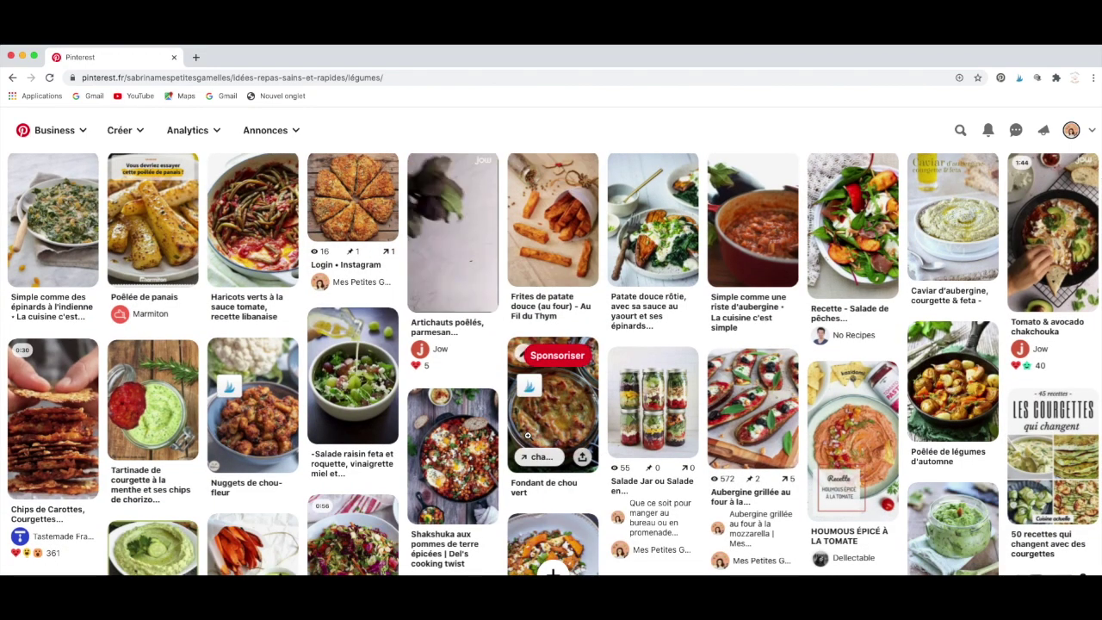
scroll(528, 436, "down", 1)
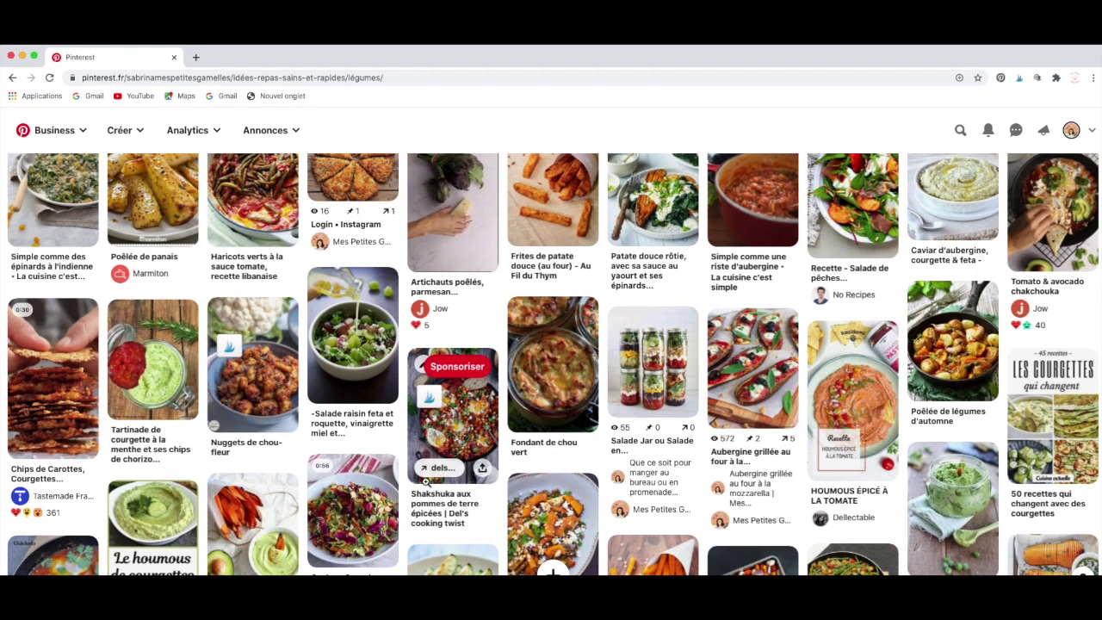
scroll(426, 485, "down", 2)
scroll(426, 485, "down", 3)
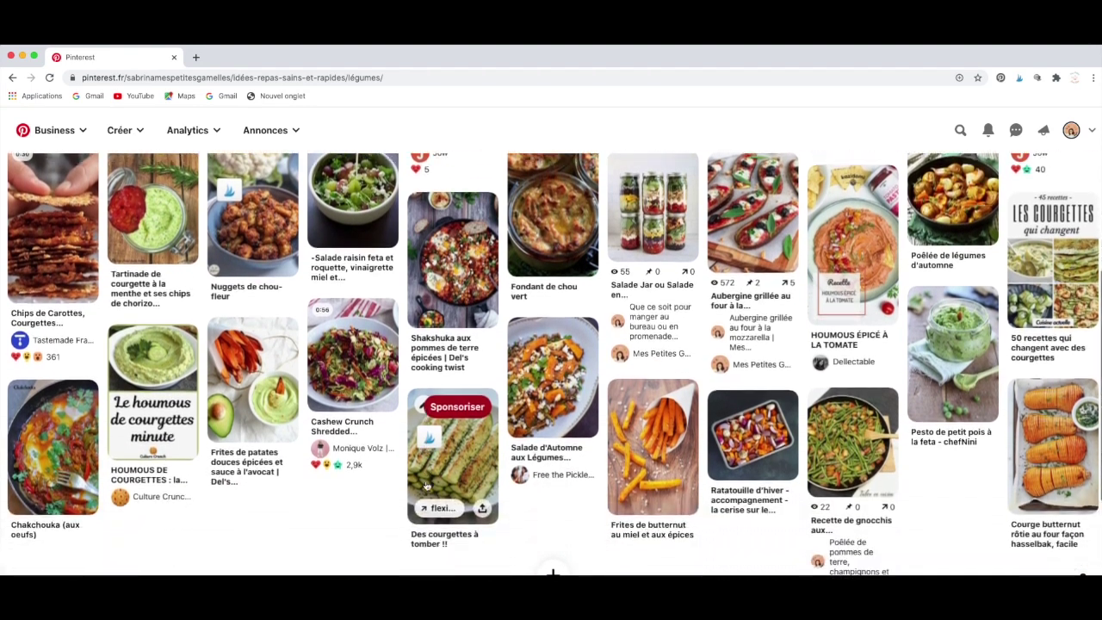
scroll(458, 474, "up", 3)
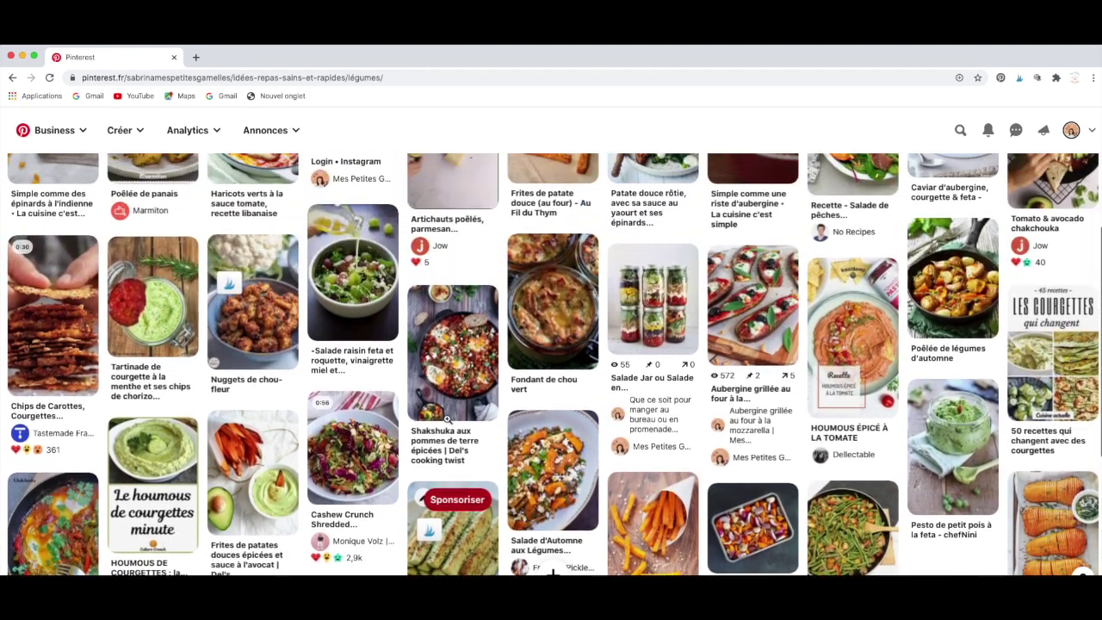
scroll(465, 397, "up", 1)
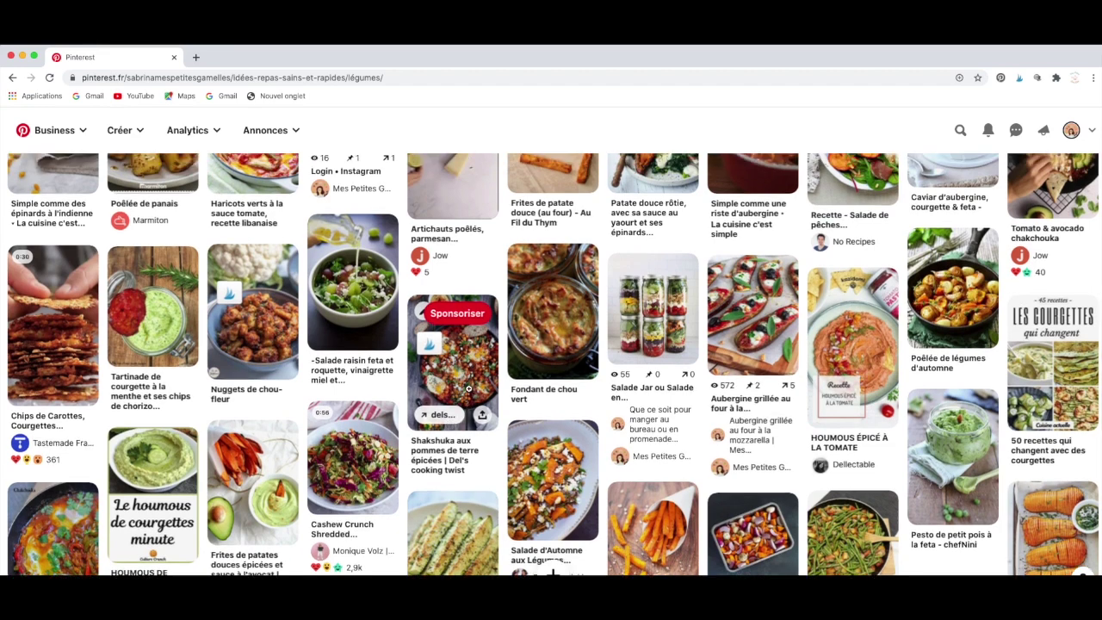
left_click(469, 390)
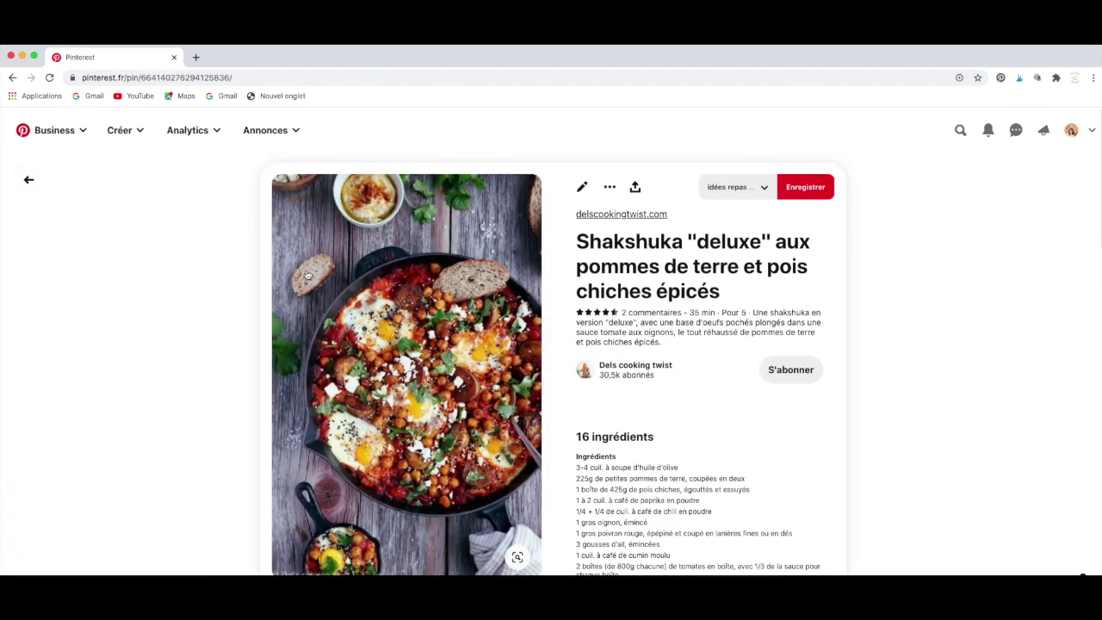
- Copy the Shakshuka pin's web address and paste it in Trello as a new card at the end of "Ma banque de recette"
left_click(240, 76)
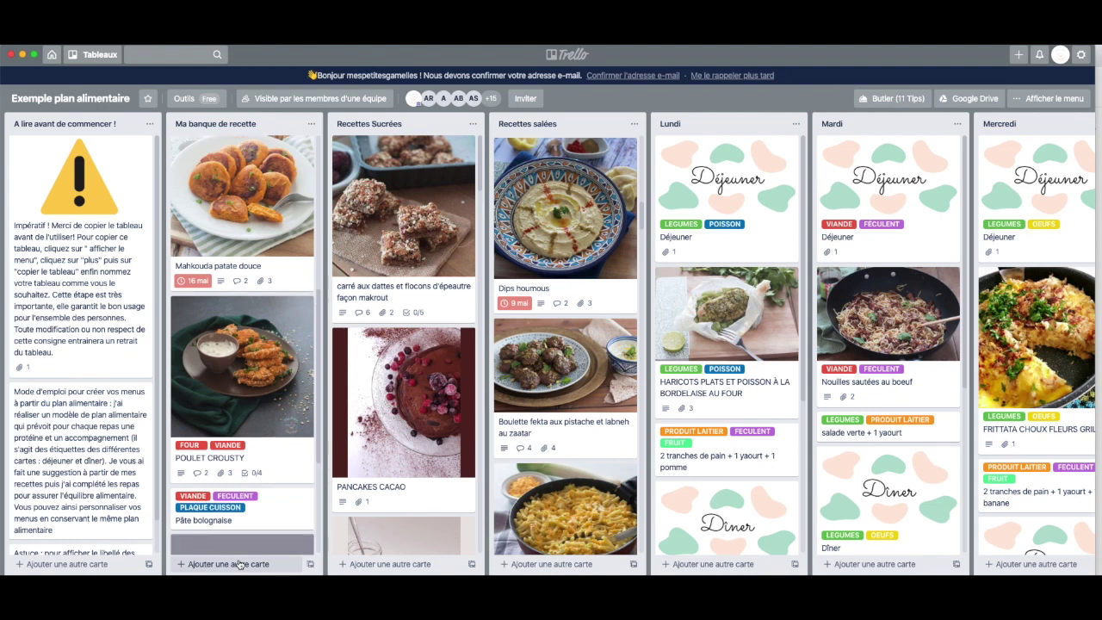
scroll(270, 524, "down", 3)
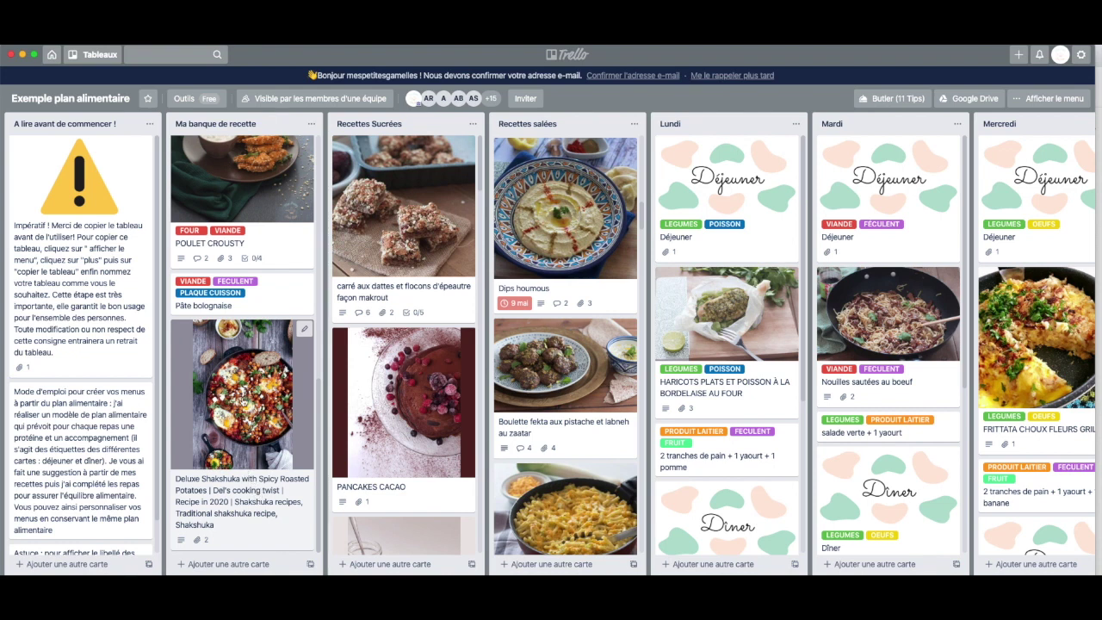
- Open the new Deluxe Shakshuka card, view its attached image full size, and close the preview
left_click(249, 426)
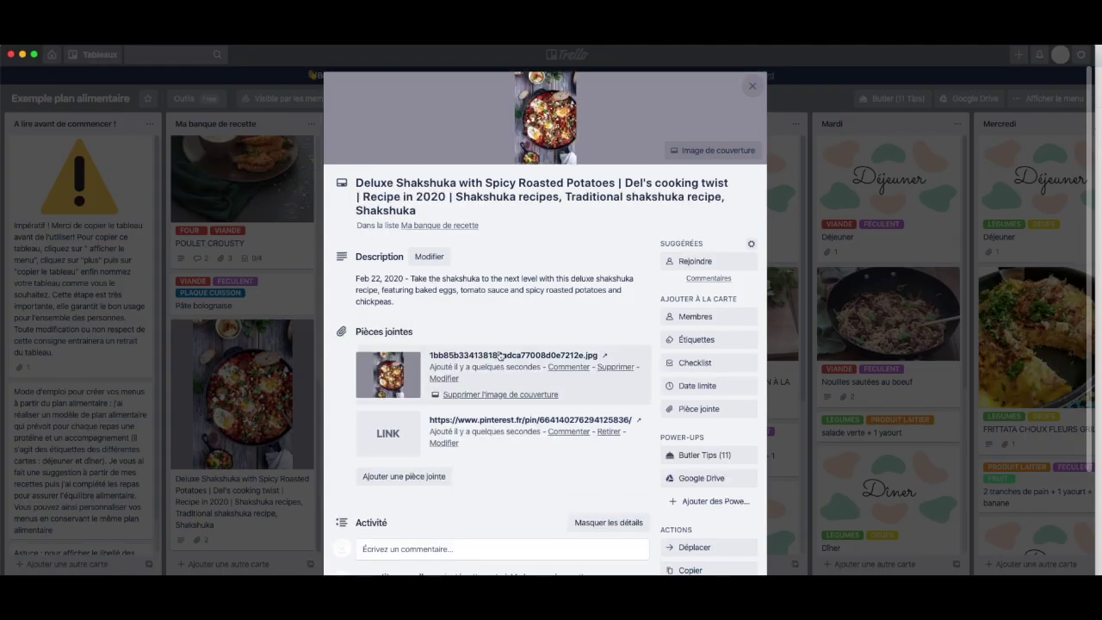
left_click(499, 355)
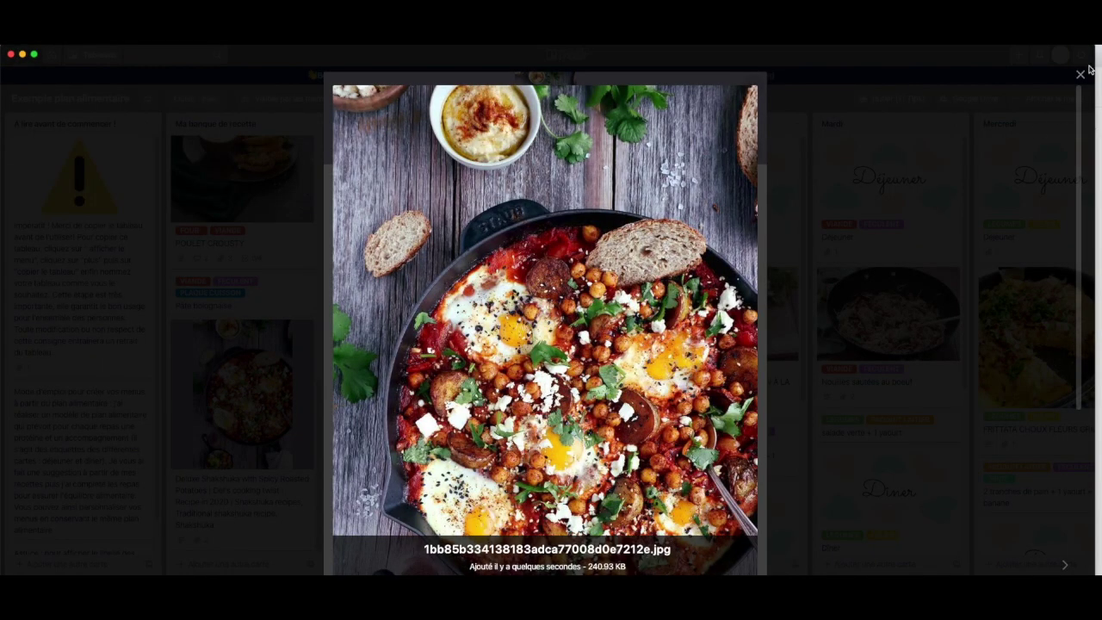
left_click(1081, 75)
- Open the card's attached Pinterest link and read through the recipe's ingredient list
scroll(580, 396, "down", 2)
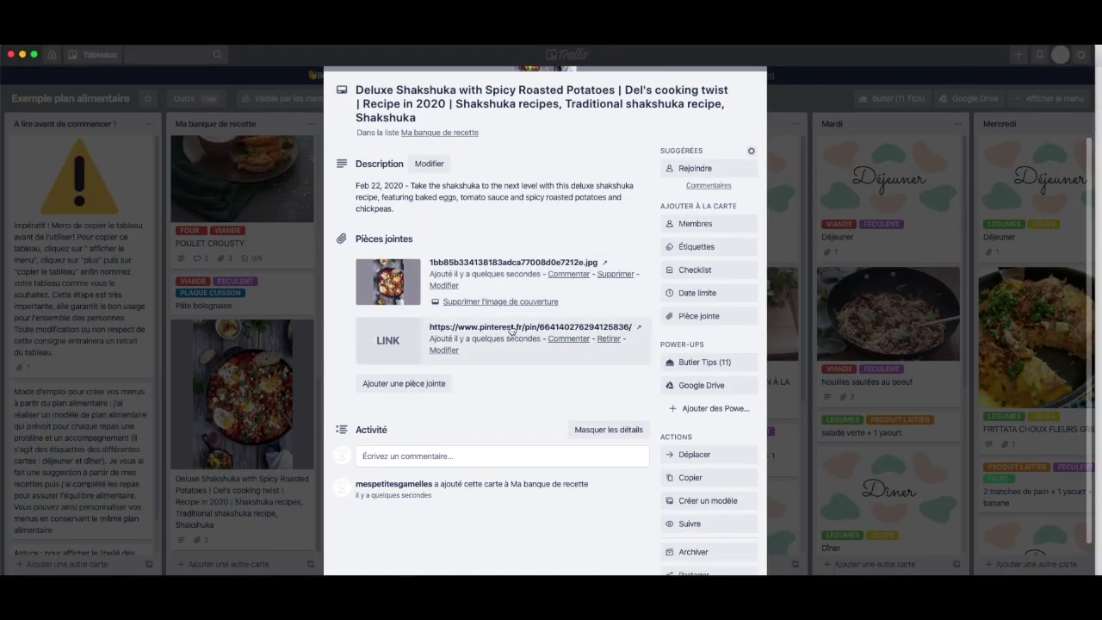
left_click(512, 327)
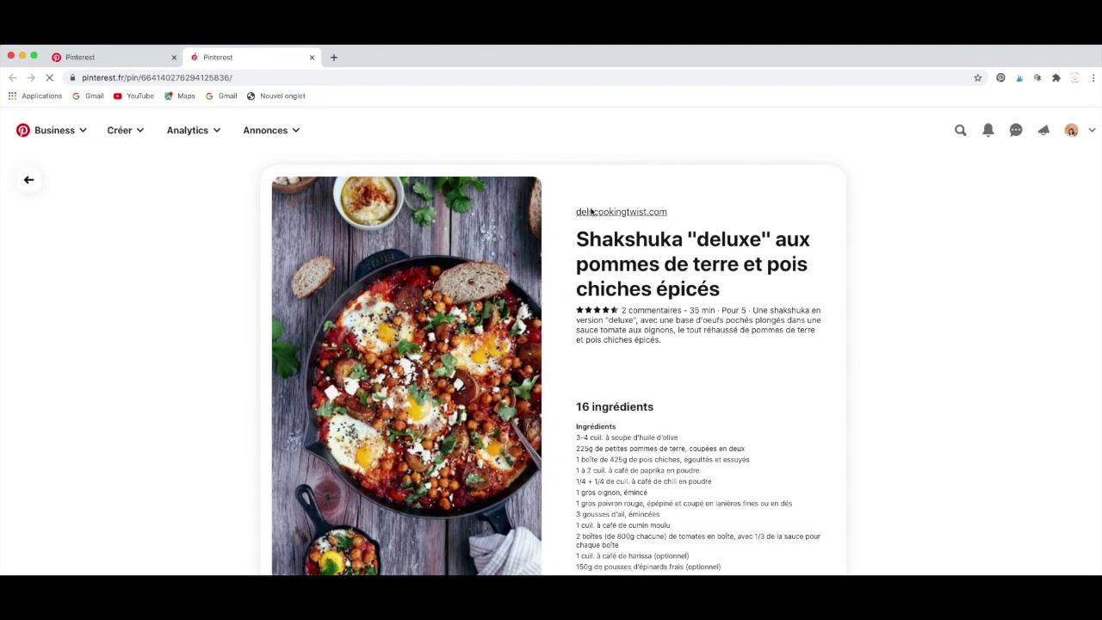
scroll(738, 303, "down", 1)
scroll(738, 303, "down", 5)
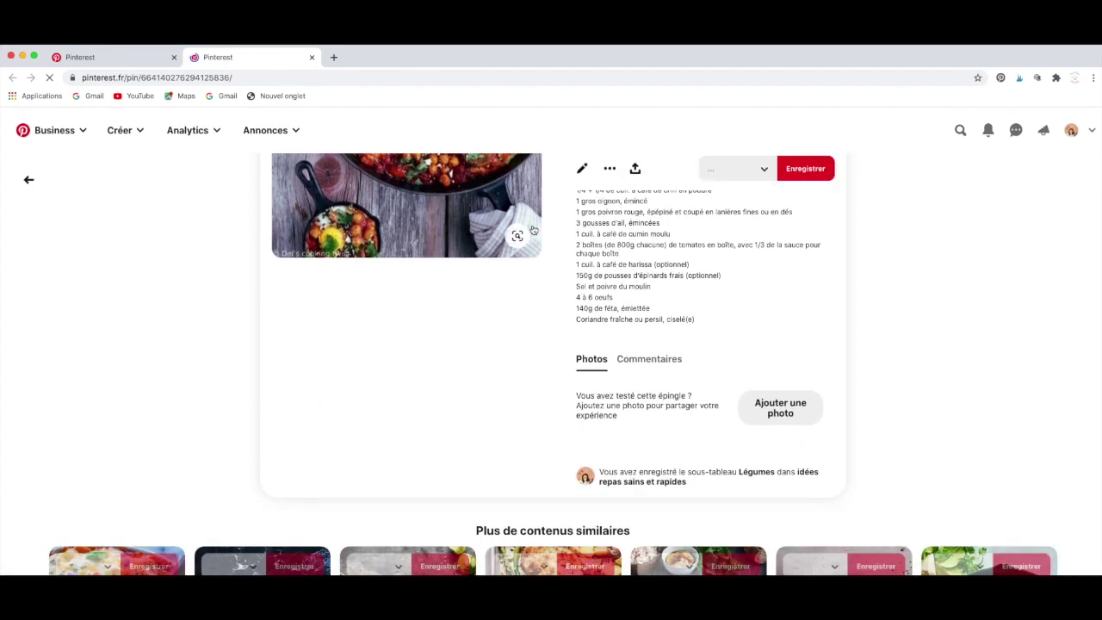
scroll(677, 290, "up", 3)
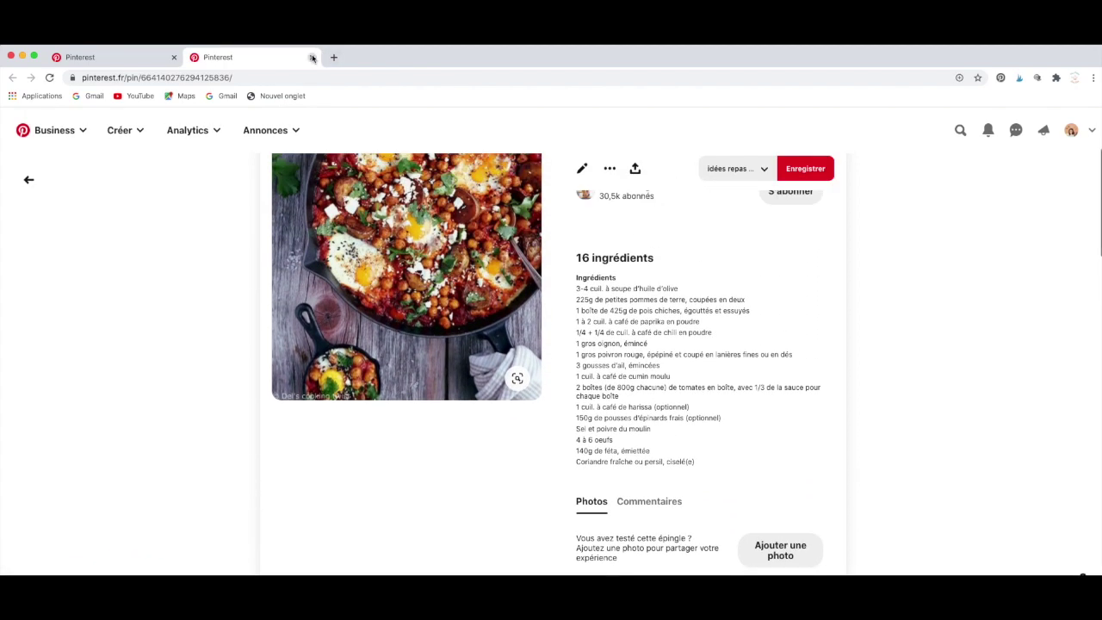
- Close the duplicate pin page, return to the Trello board, and close the Deluxe Shakshuka card
left_click(313, 58)
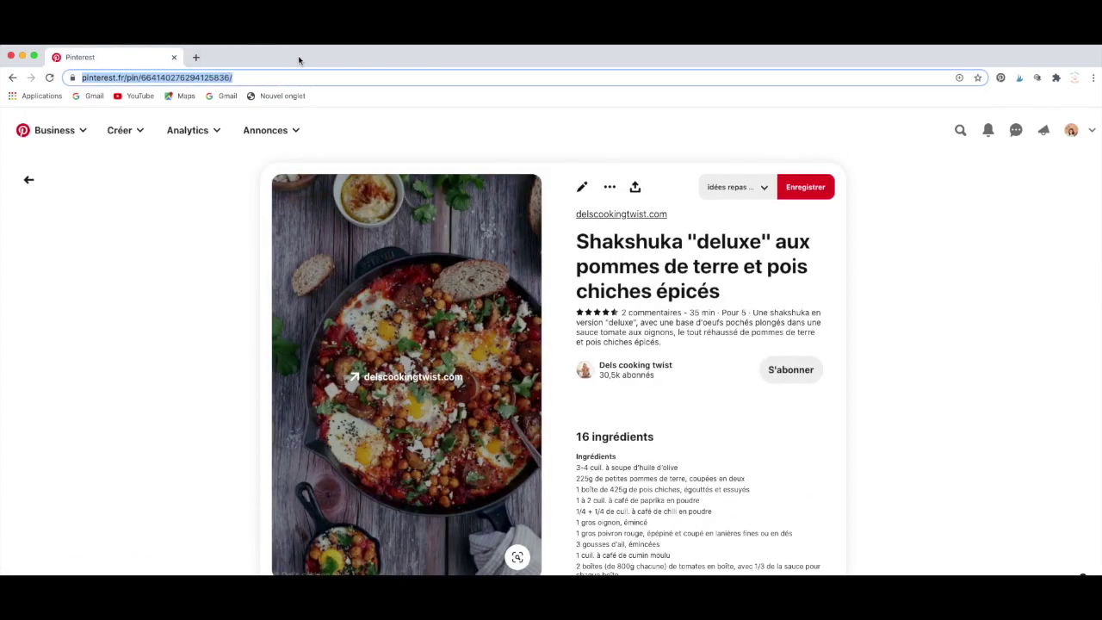
left_click(22, 56)
scroll(726, 114, "up", 3)
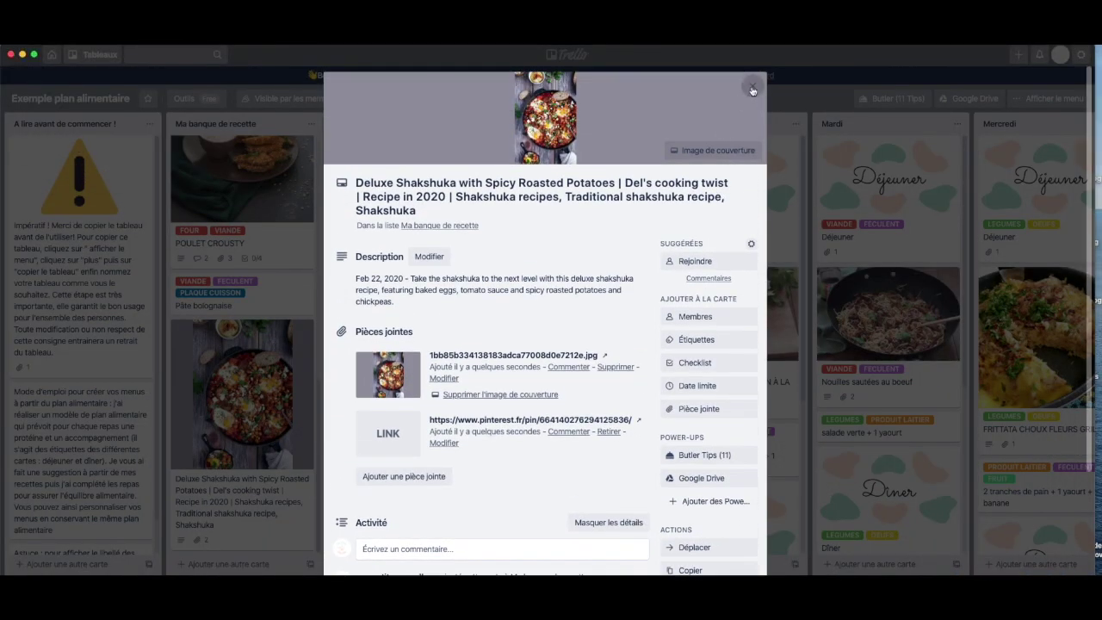
left_click(752, 86)
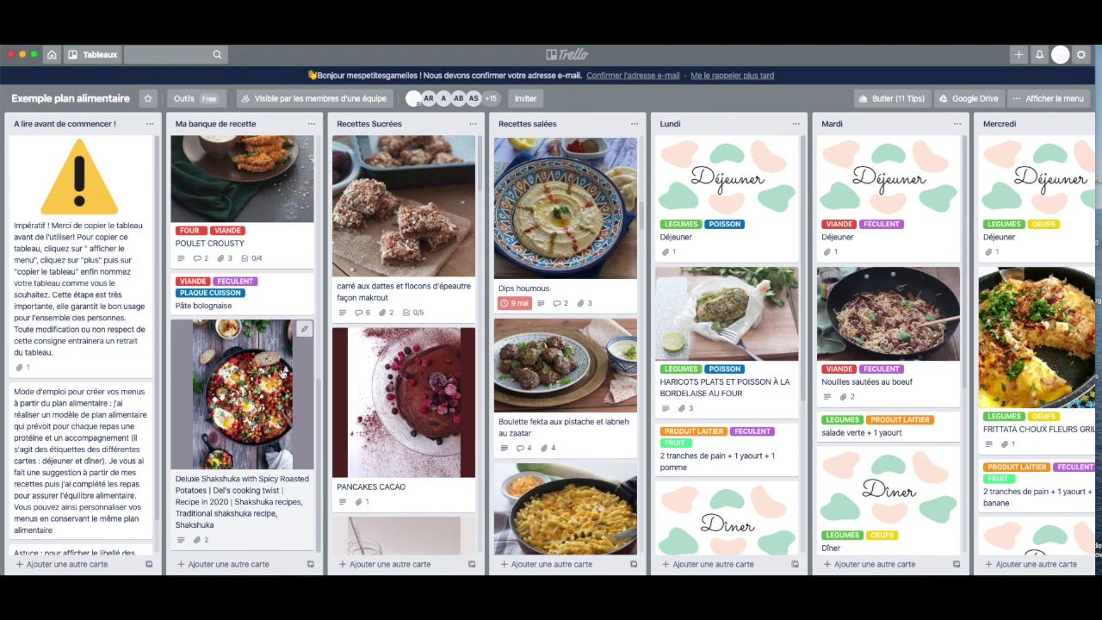
- Assign the FECULENT, LEGUMES and VEGGIE labels to the Deluxe Shakshuka card from the board and close its quick editor
left_click(305, 331)
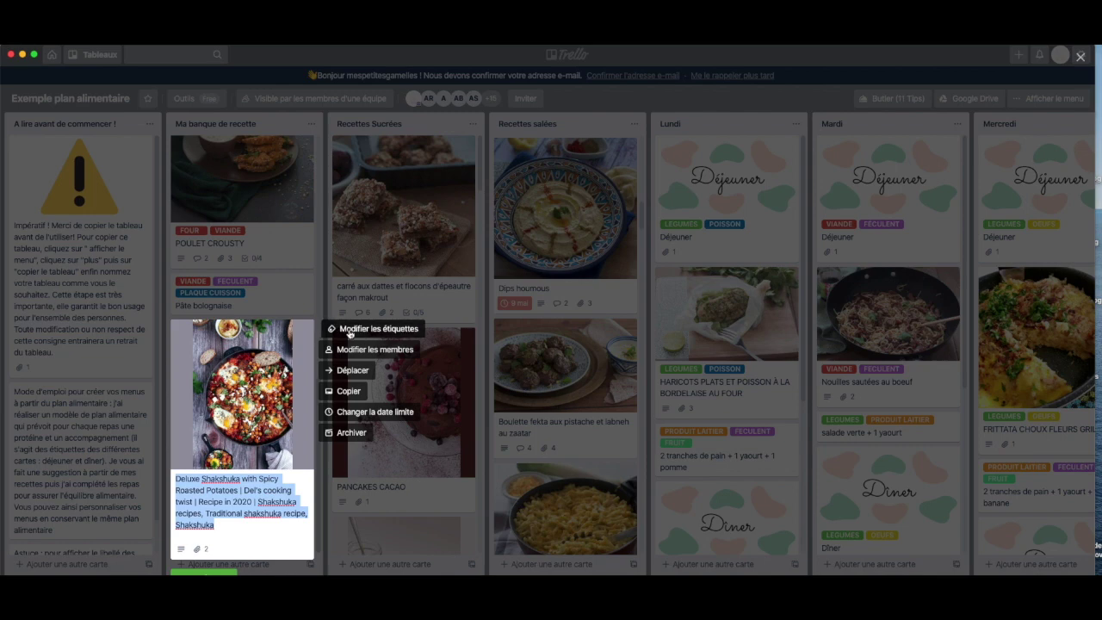
left_click(349, 331)
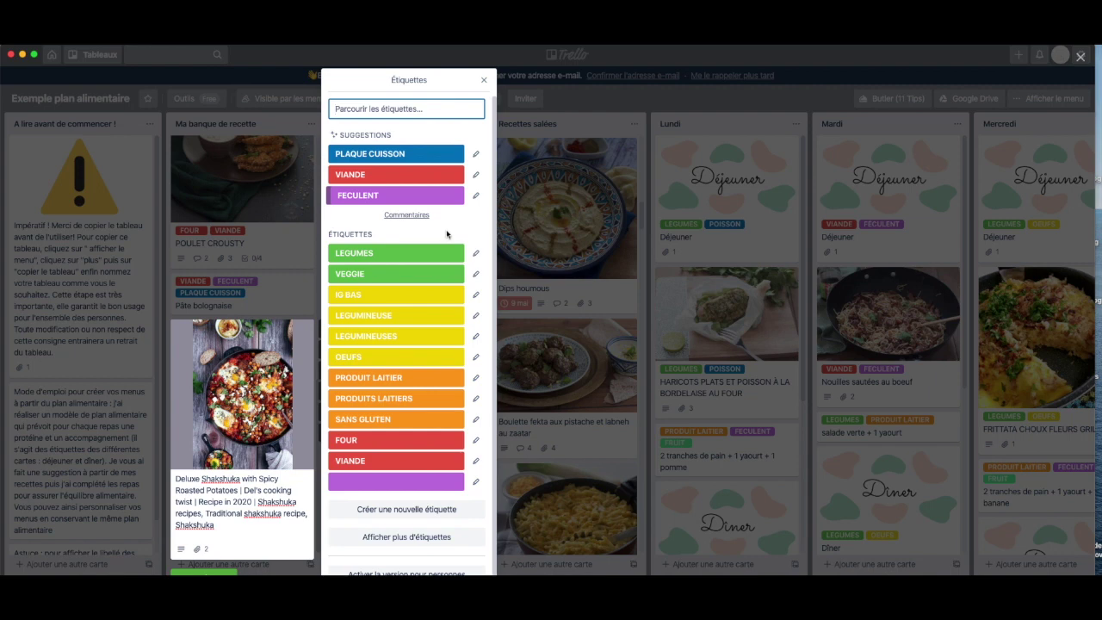
left_click(406, 196)
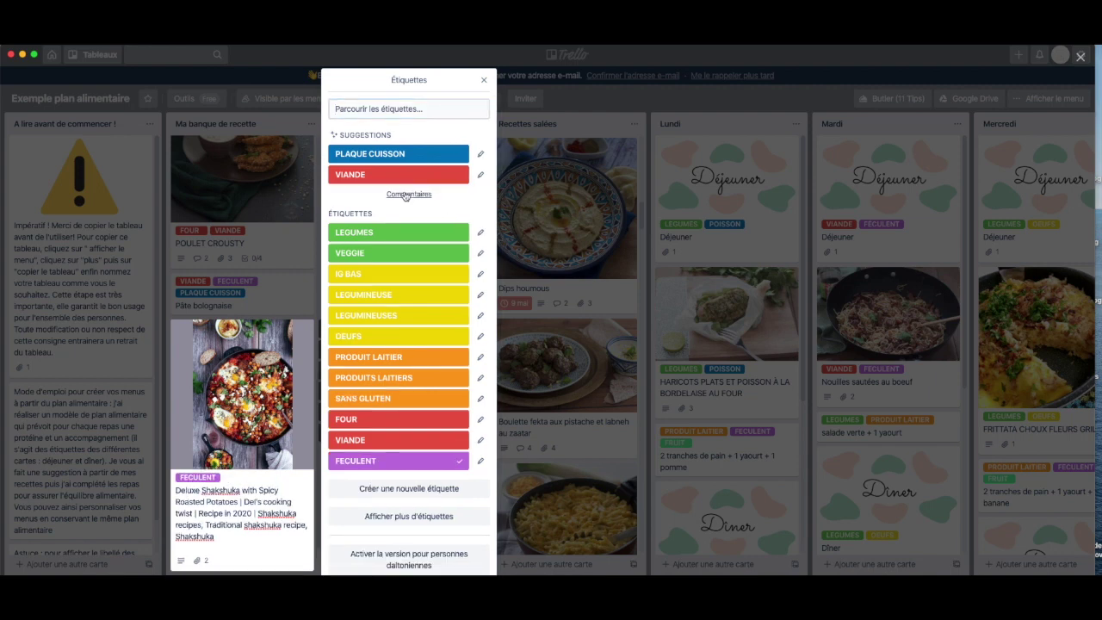
left_click(421, 232)
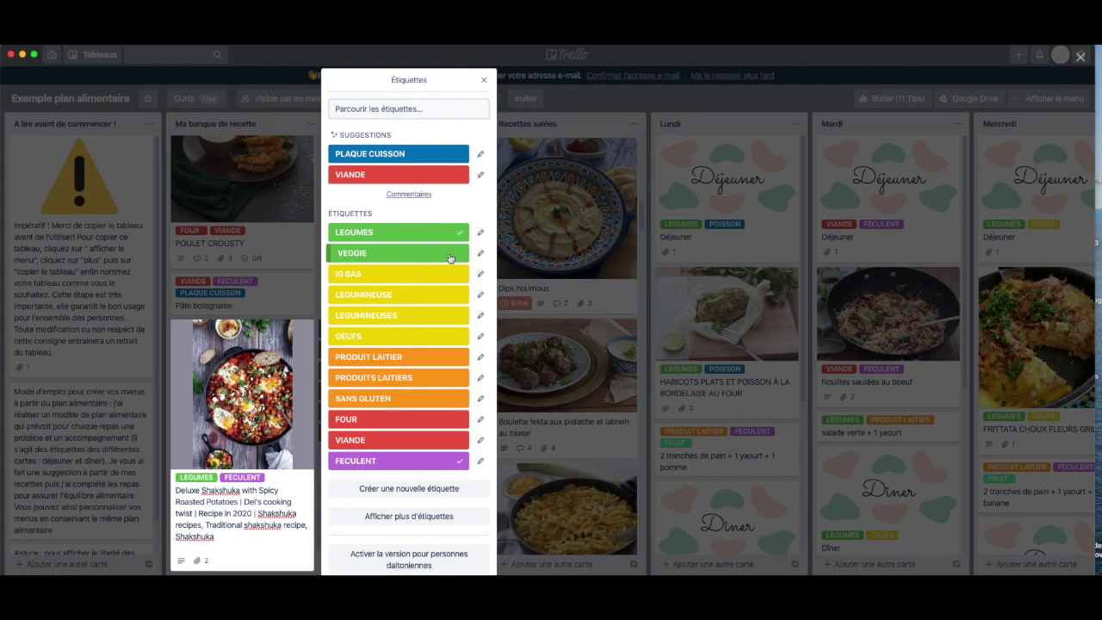
left_click(449, 256)
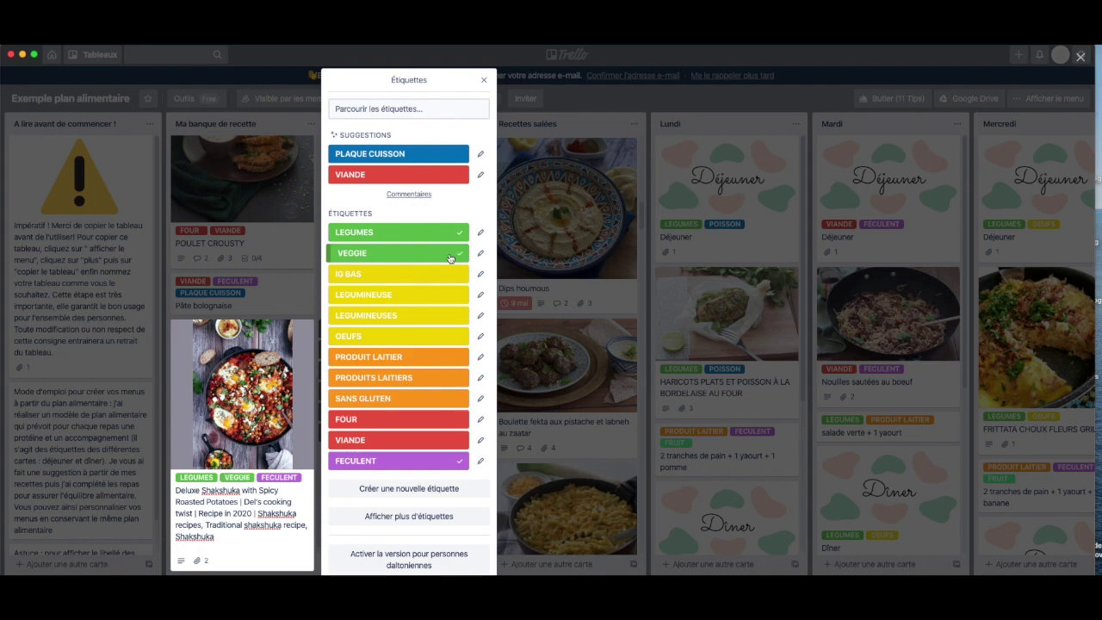
left_click(484, 80)
left_click(442, 183)
- Set the Deluxe Shakshuka card's due date to 17/10/2020 at 11:20 with a reminder, save it, and close the card
scroll(258, 468, "up", 3)
scroll(258, 467, "up", 1)
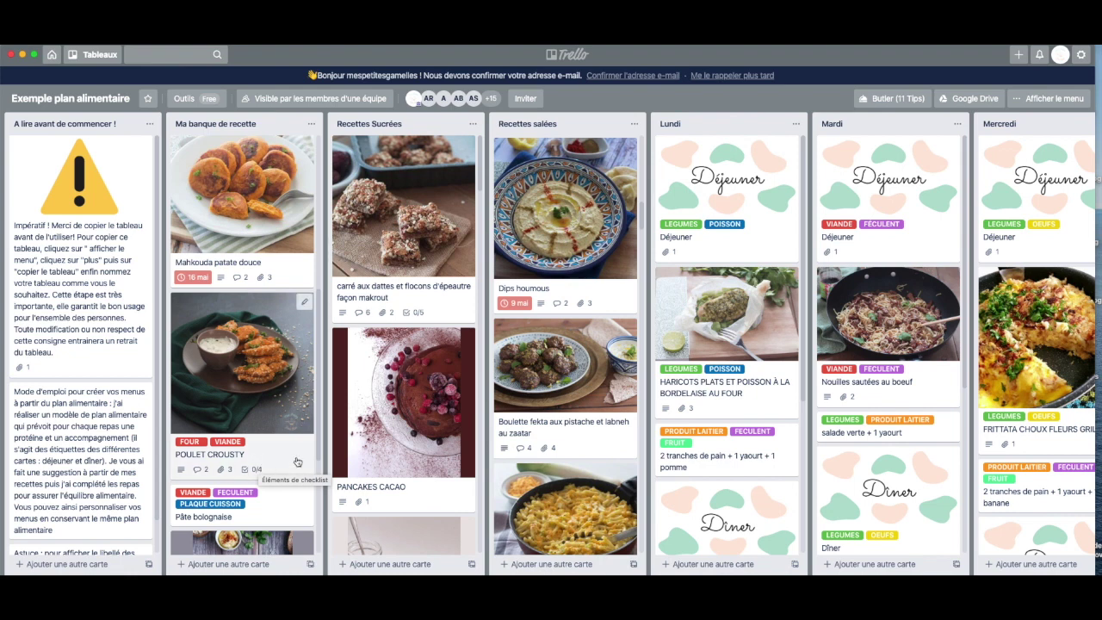
scroll(297, 462, "down", 4)
scroll(297, 462, "down", 1)
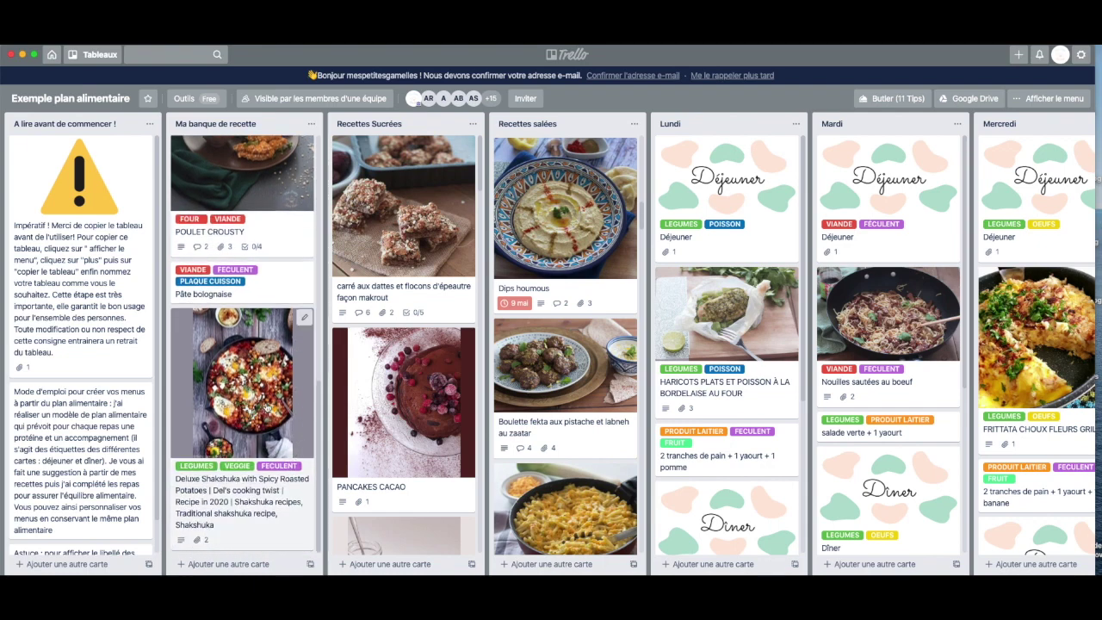
scroll(268, 408, "right", 1)
left_click(289, 408)
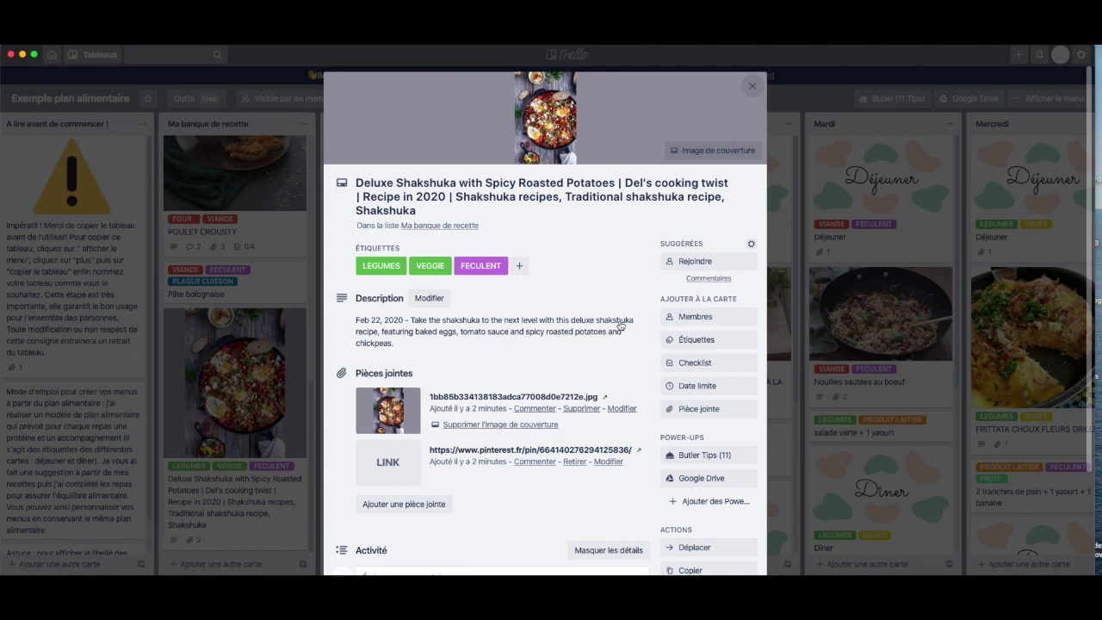
scroll(620, 325, "down", 2)
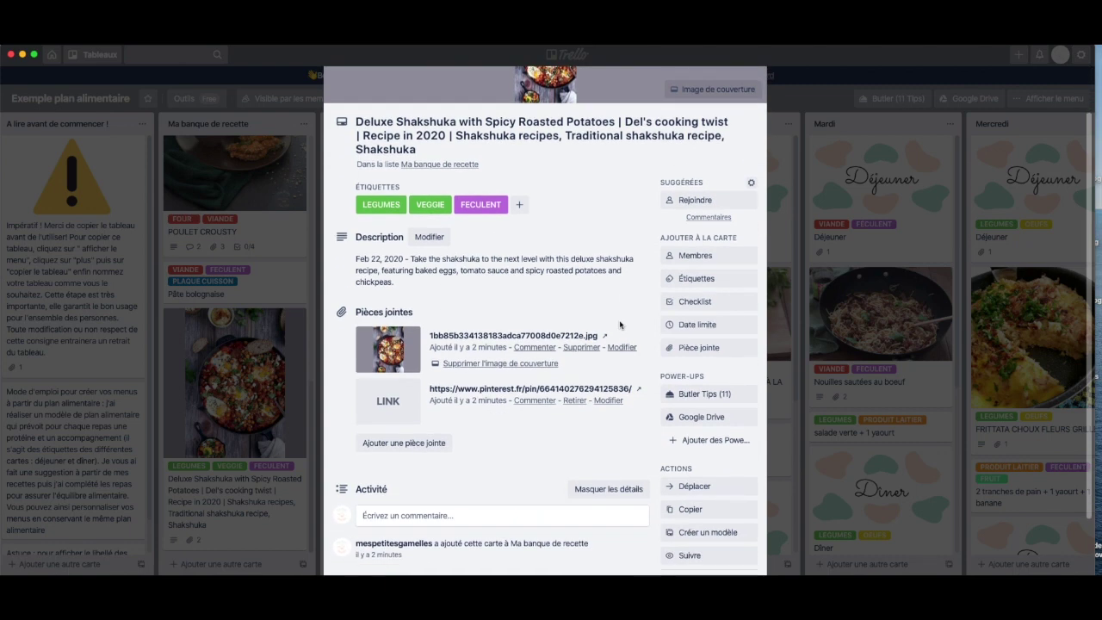
left_click(697, 325)
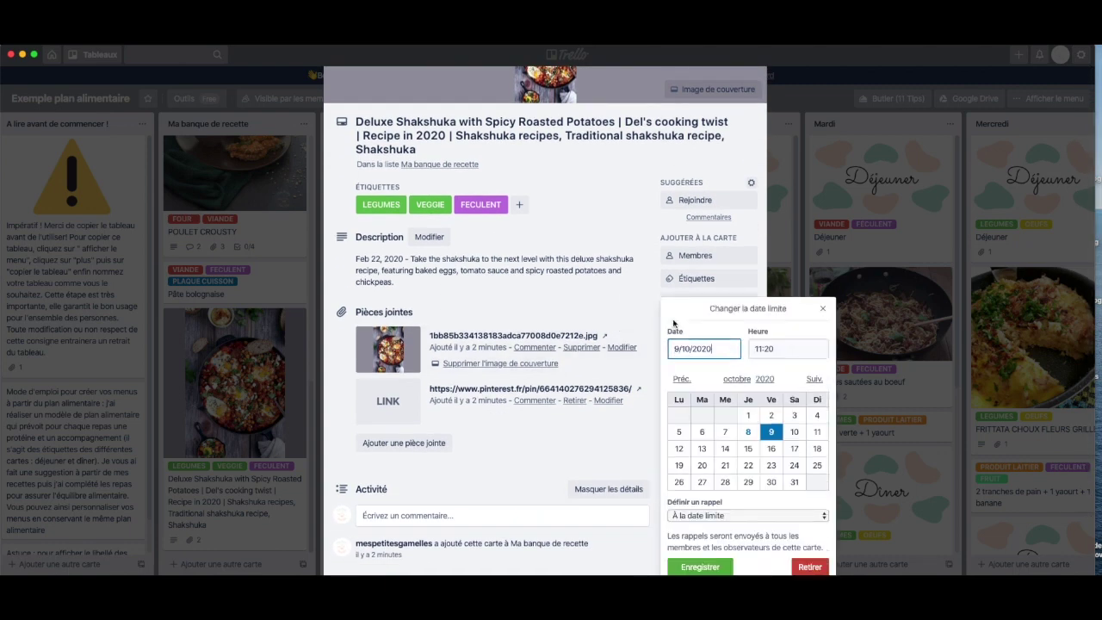
left_click(794, 449)
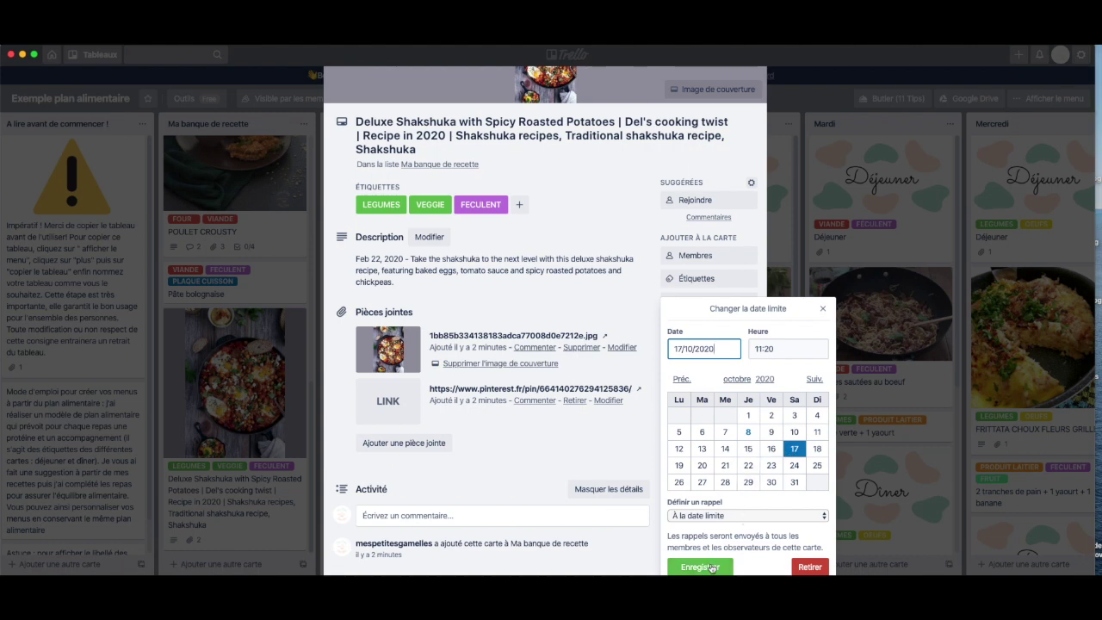
left_click(771, 517)
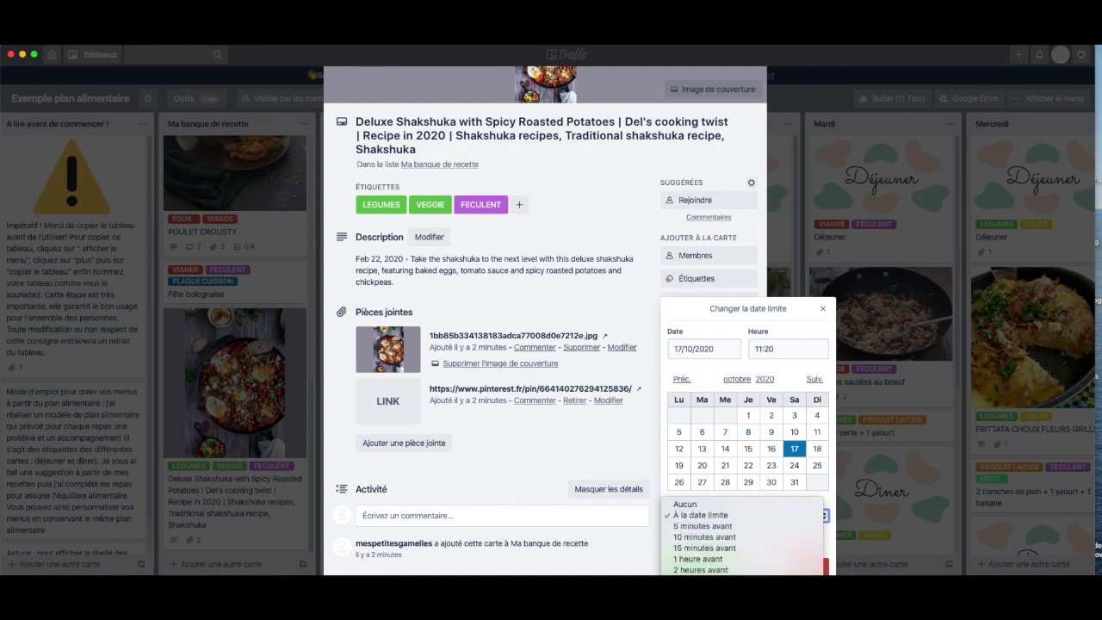
left_click(699, 569)
left_click(701, 564)
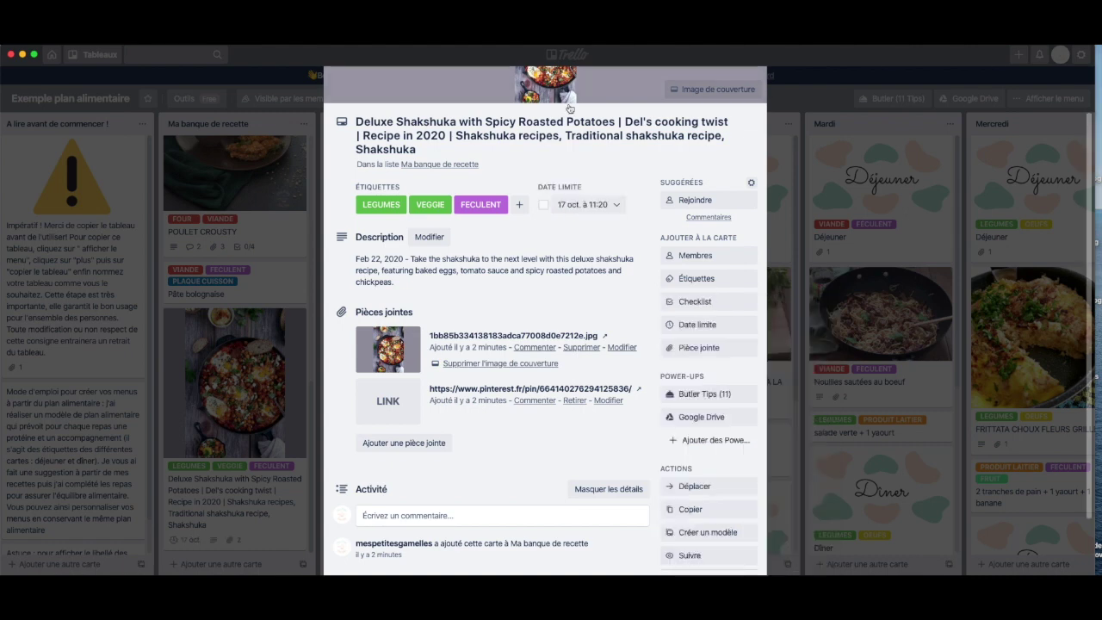
scroll(569, 103, "up", 2)
left_click(782, 104)
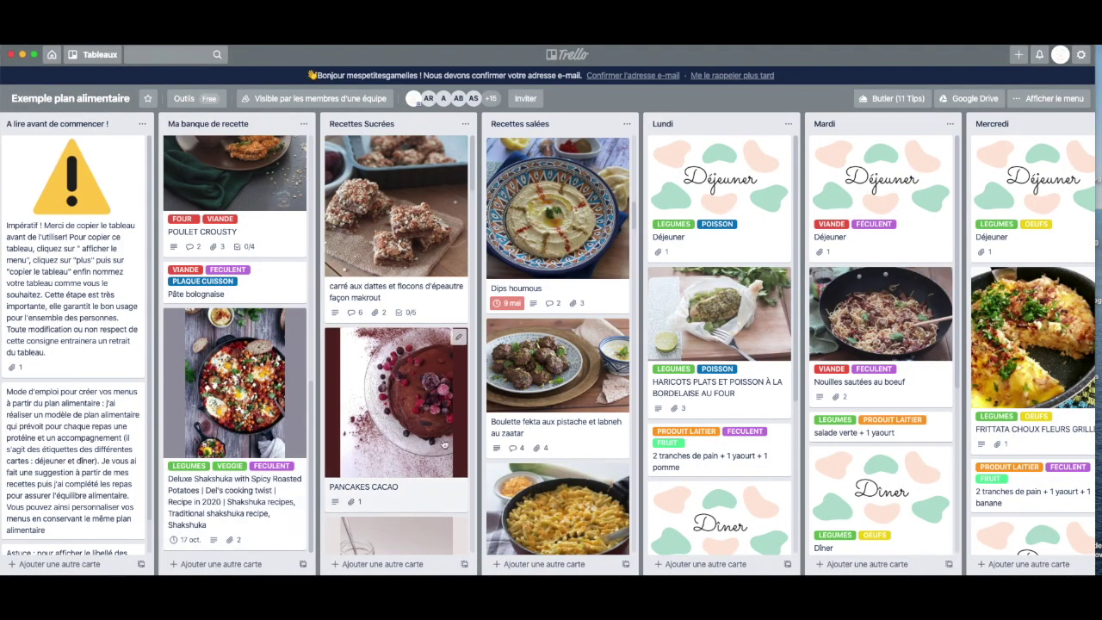
- Check the account notifications and look through the planned meals in the weekday lists from Lundi to Samedi
left_click(1040, 55)
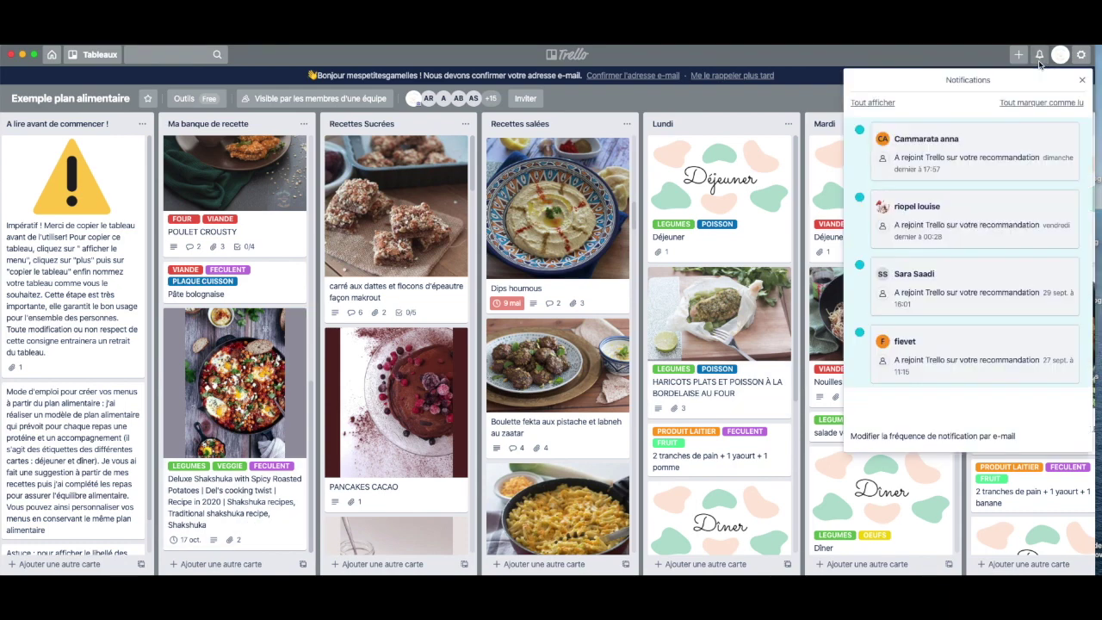
left_click(1082, 81)
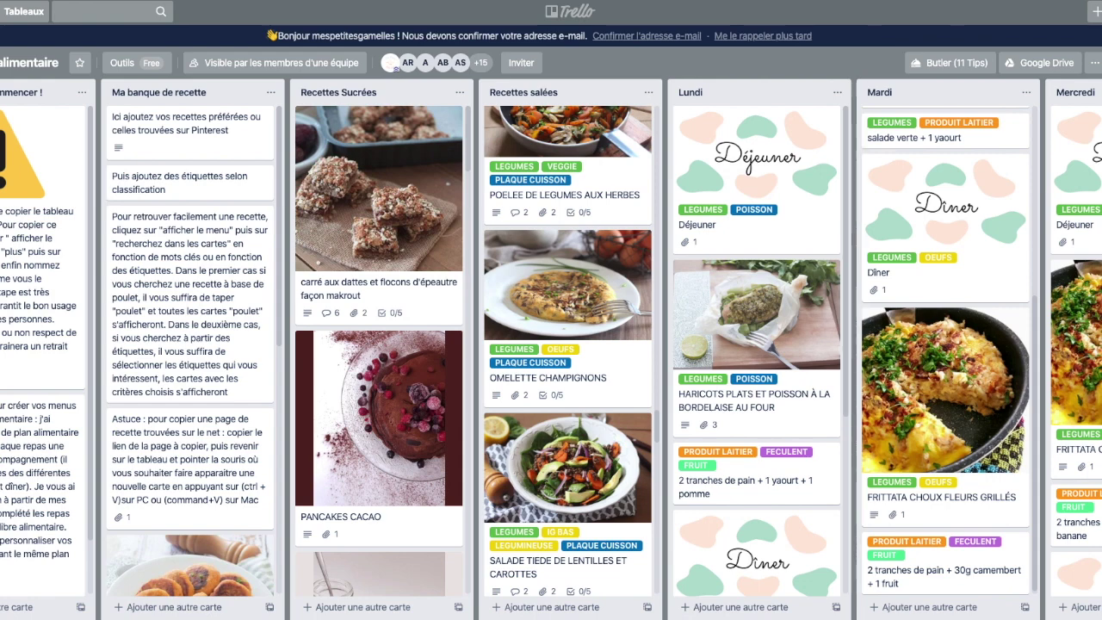
scroll(791, 534, "right", 10)
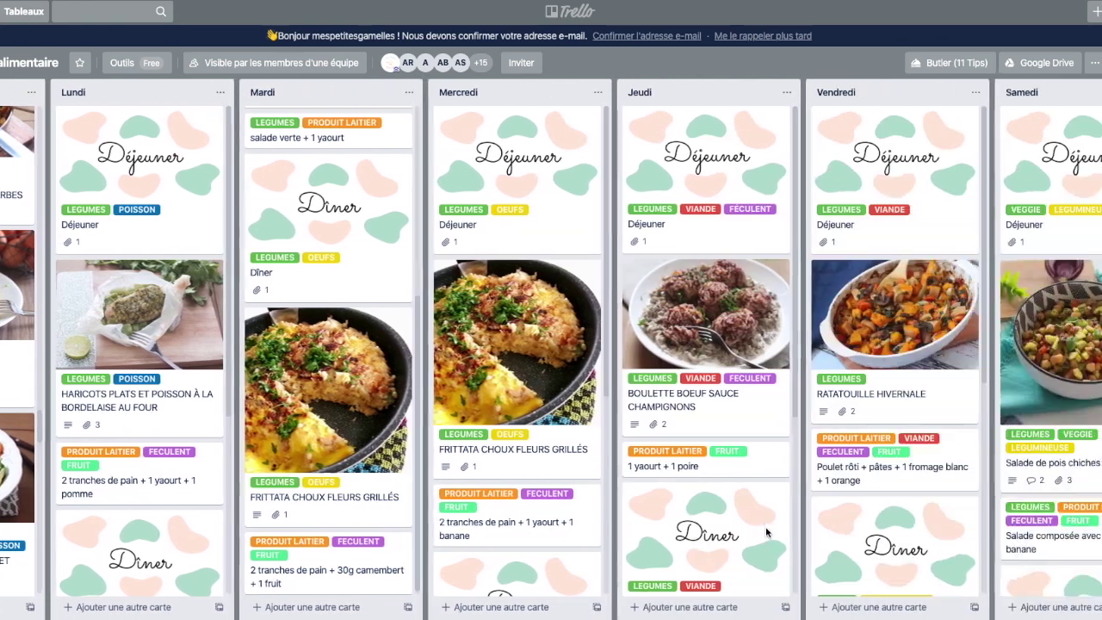
scroll(765, 526, "left", 3)
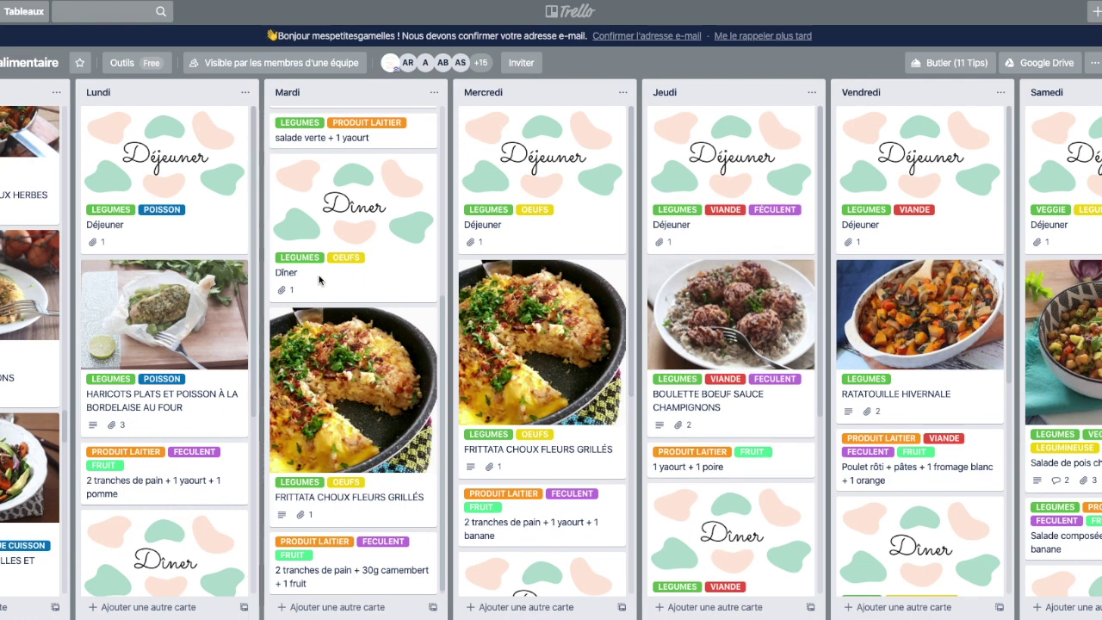
scroll(270, 263, "up", 4)
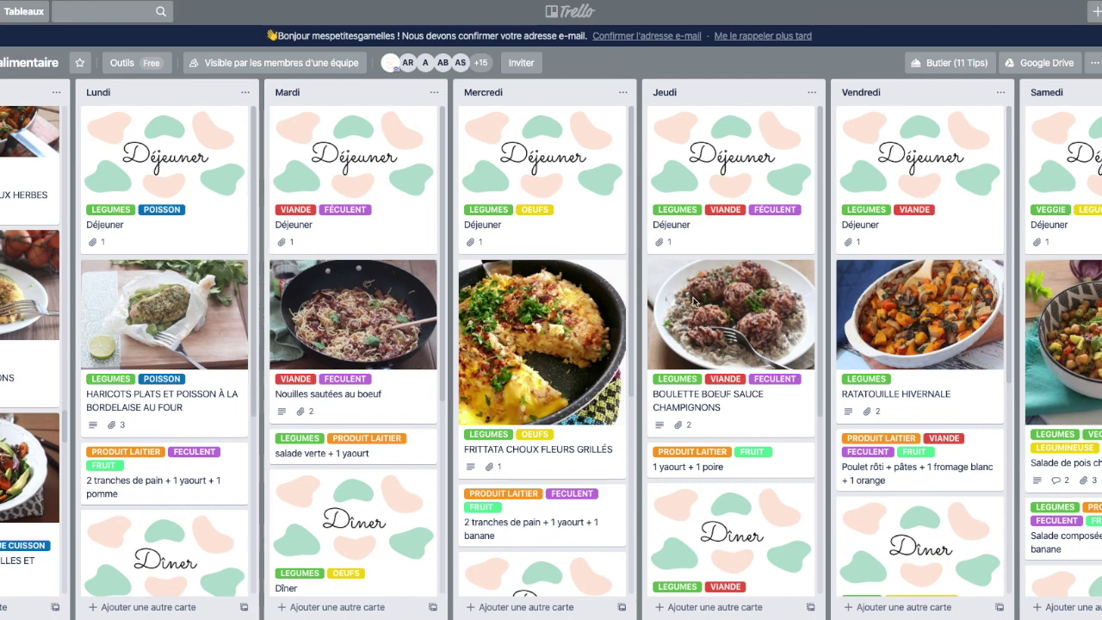
scroll(689, 299, "right", 3)
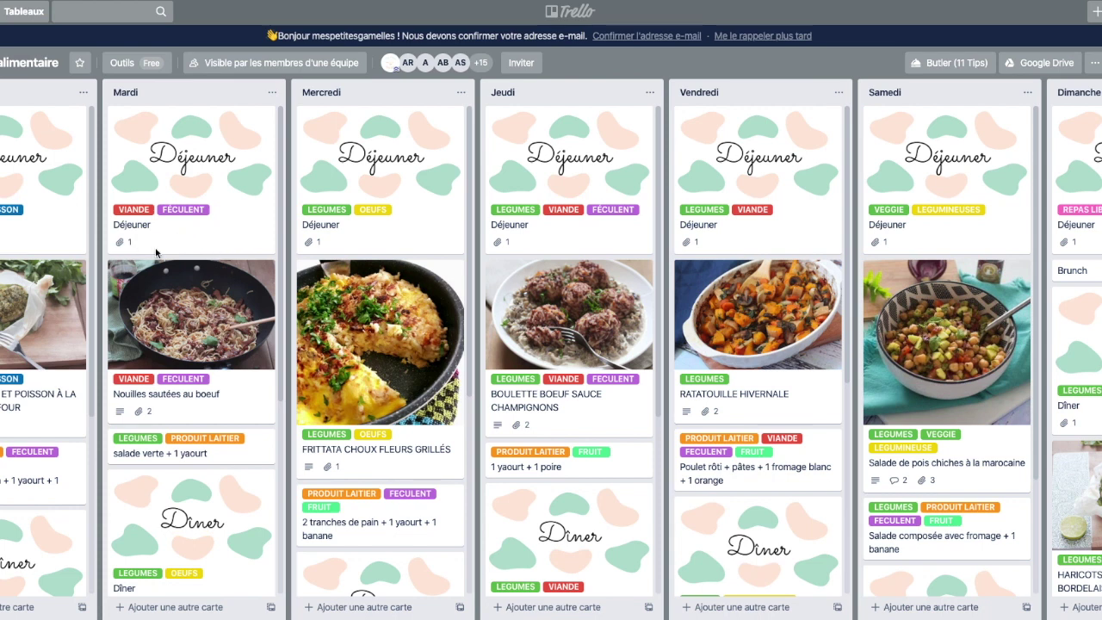
scroll(698, 317, "right", 1)
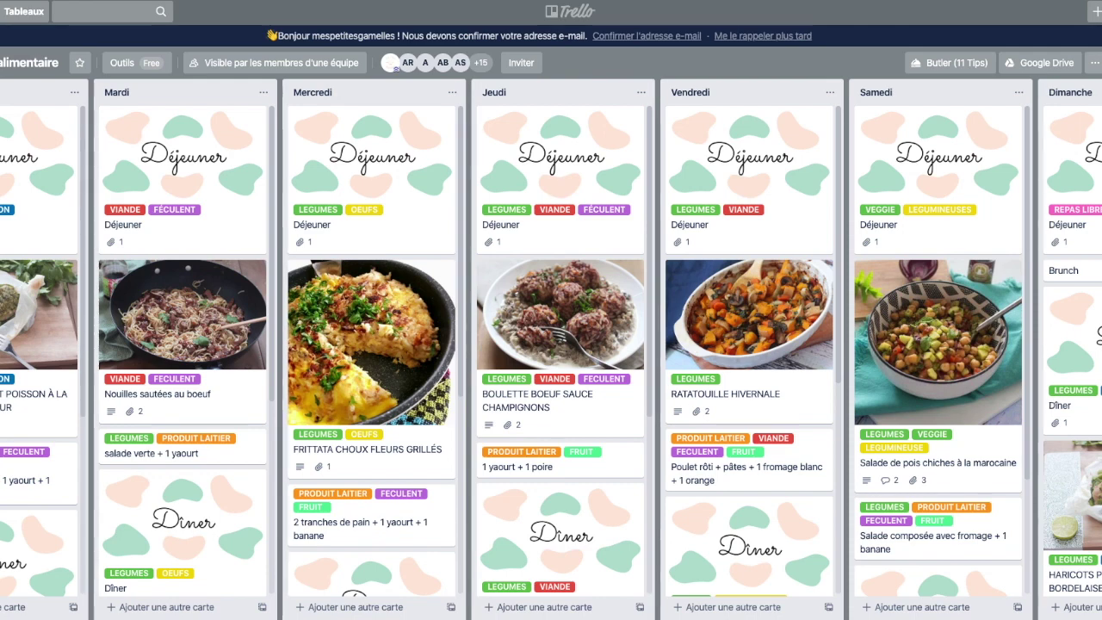
- Filter the board's cards by the LEGUMINEUSES and LEGUMINEUSE labels
left_click(1094, 62)
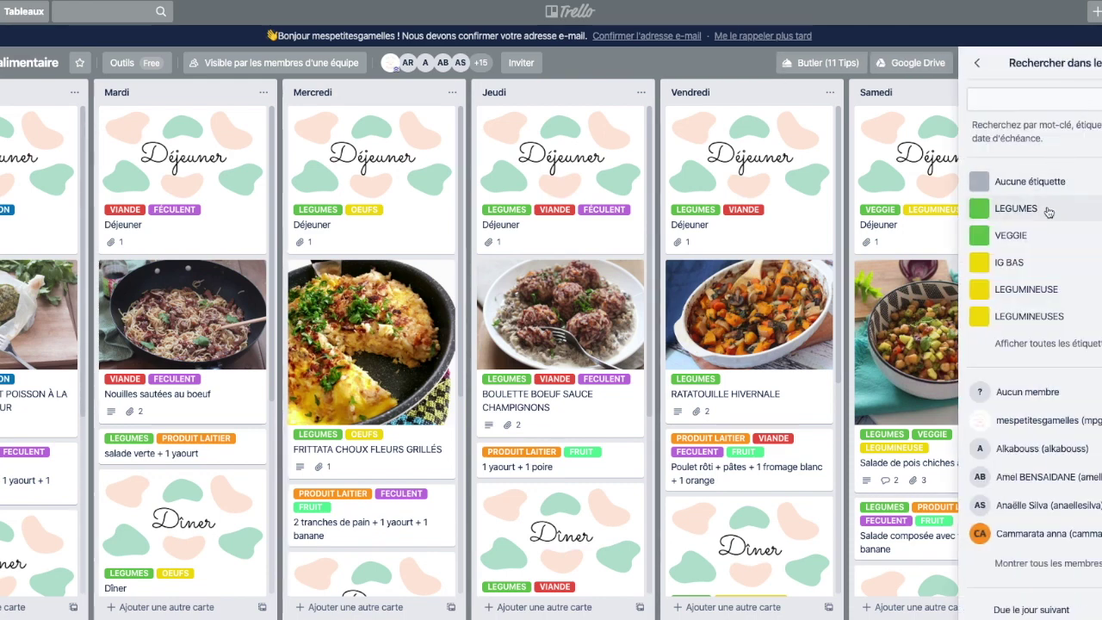
left_click(1050, 315)
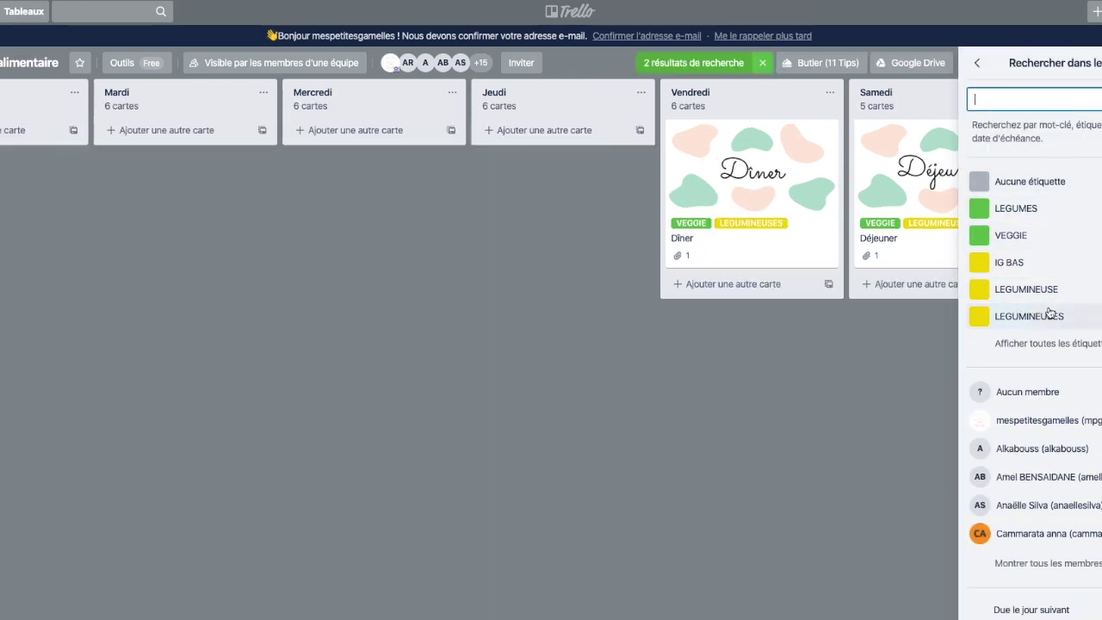
scroll(664, 270, "left", 10)
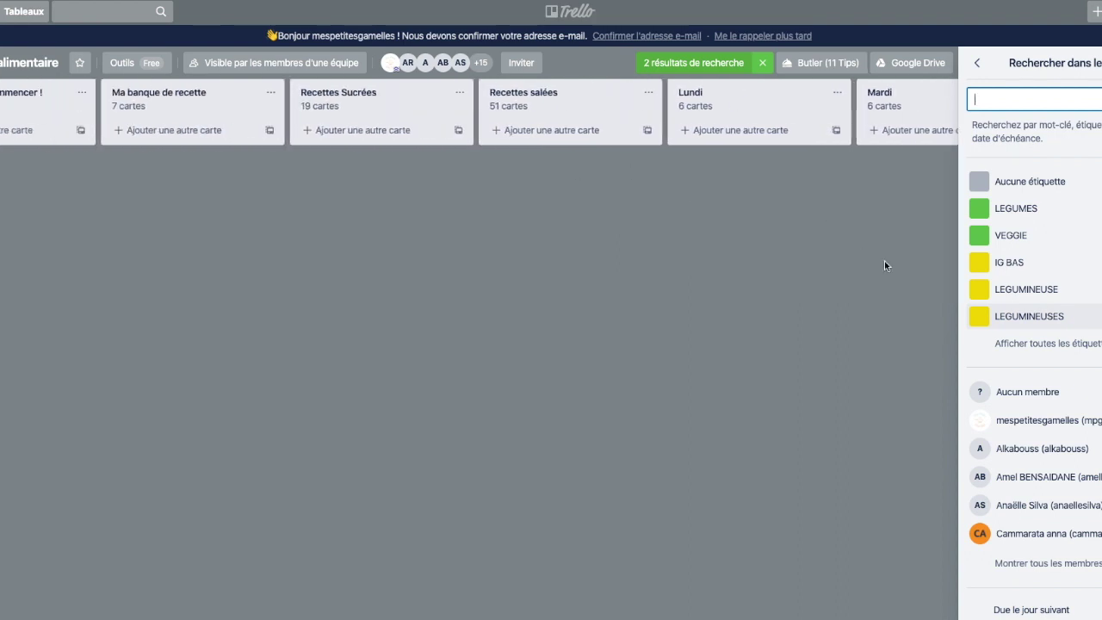
left_click(1014, 291)
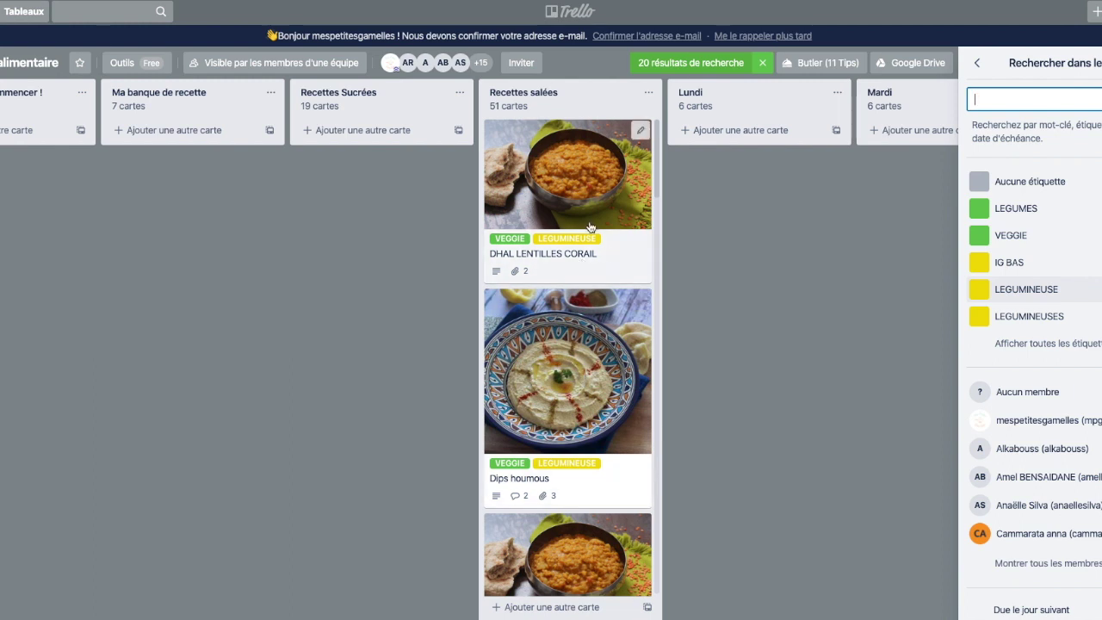
- Move CROQUETTES HARICOTS ROUGES from Recettes salées to Vendredi, and move Vendredi's Salade de pois chiches à la marocaine to Recettes salées
scroll(572, 301, "down", 10)
scroll(569, 328, "down", 1)
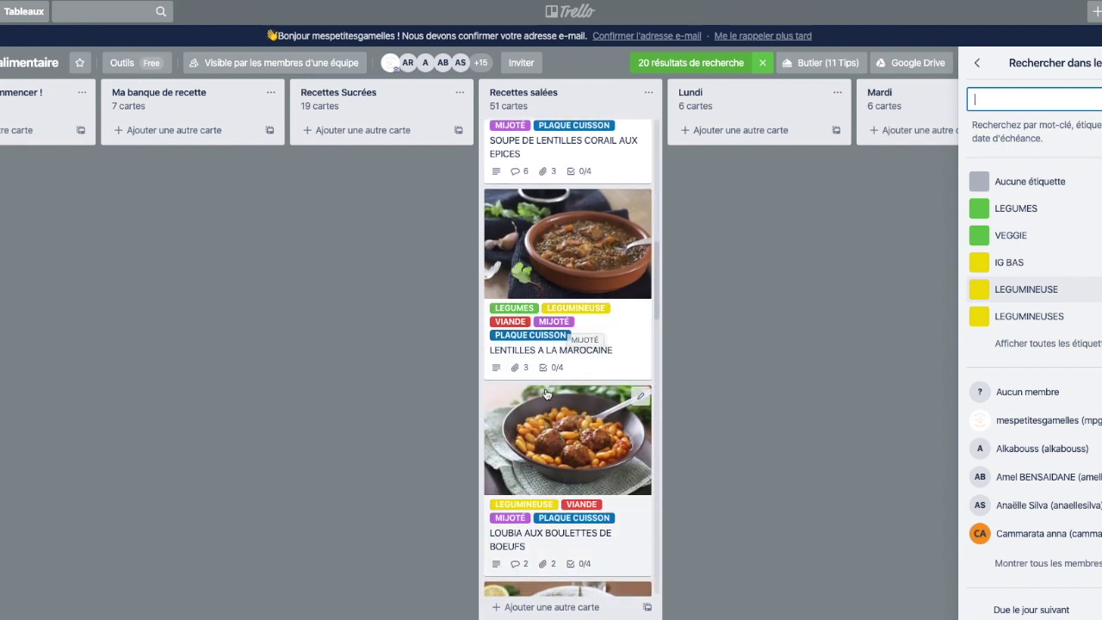
scroll(550, 394, "down", 3)
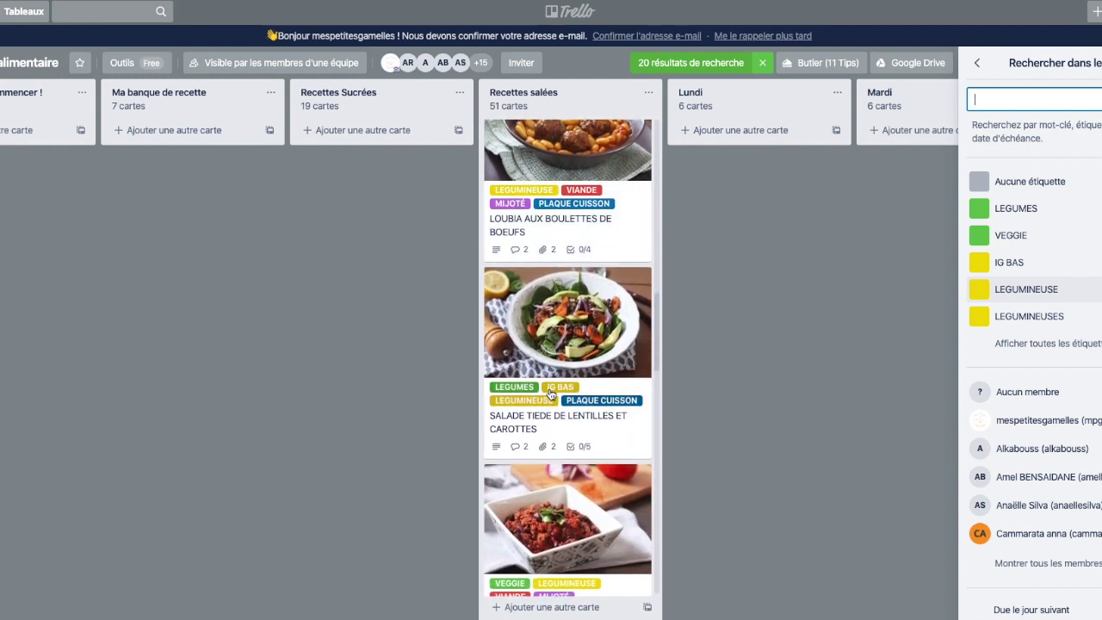
scroll(550, 393, "down", 3)
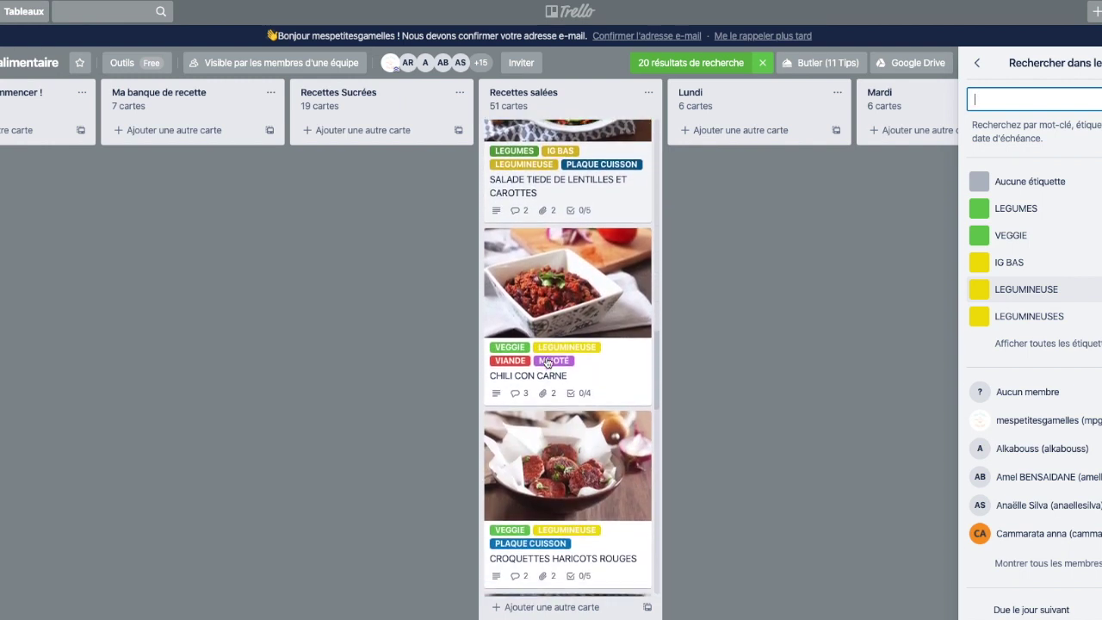
scroll(551, 358, "down", 1)
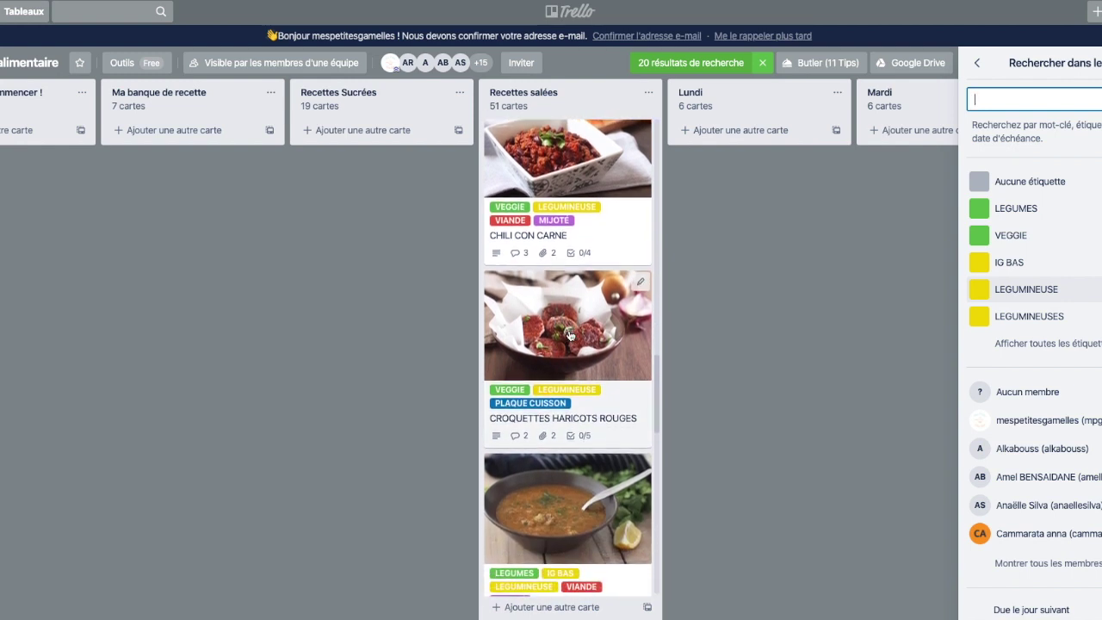
left_click_drag(573, 332, 478, 340)
left_click_drag(414, 411, 156, 290)
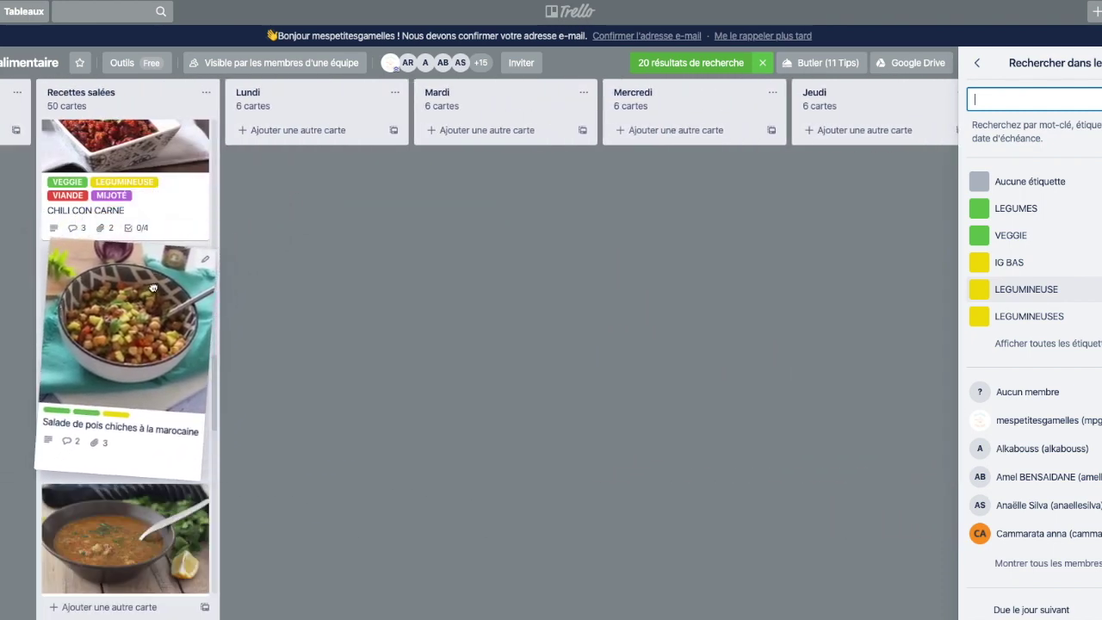
- Copy Vendredi's CROQUETTES HARICOTS ROUGES card to the Samedi list at position 6, keeping its checklists, labels, attachments and comments
scroll(522, 232, "right", 5)
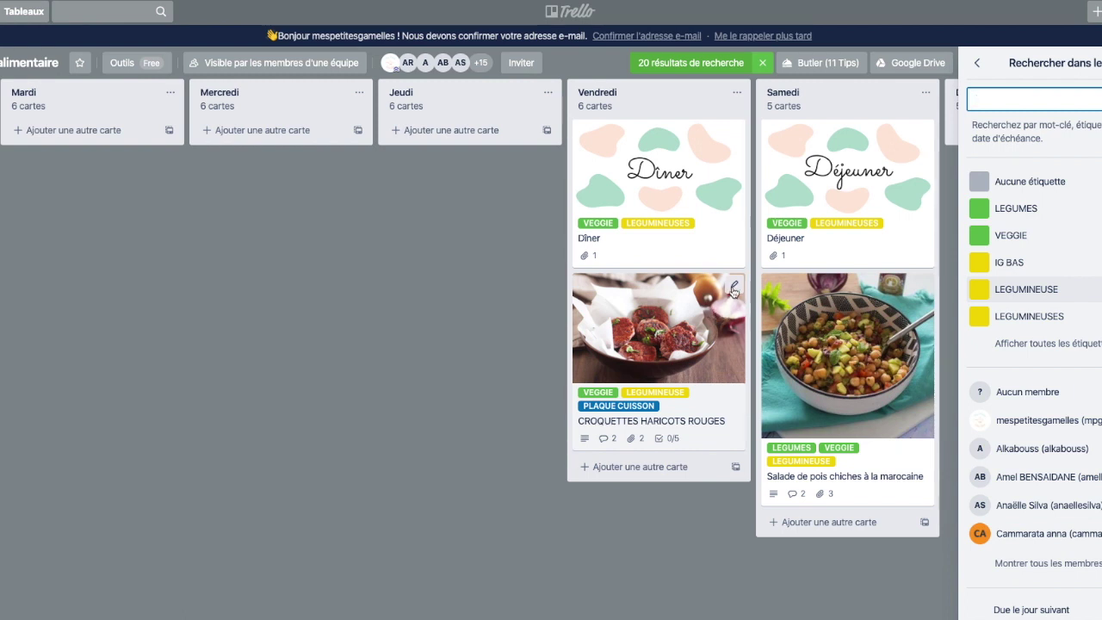
left_click(734, 290)
left_click(793, 357)
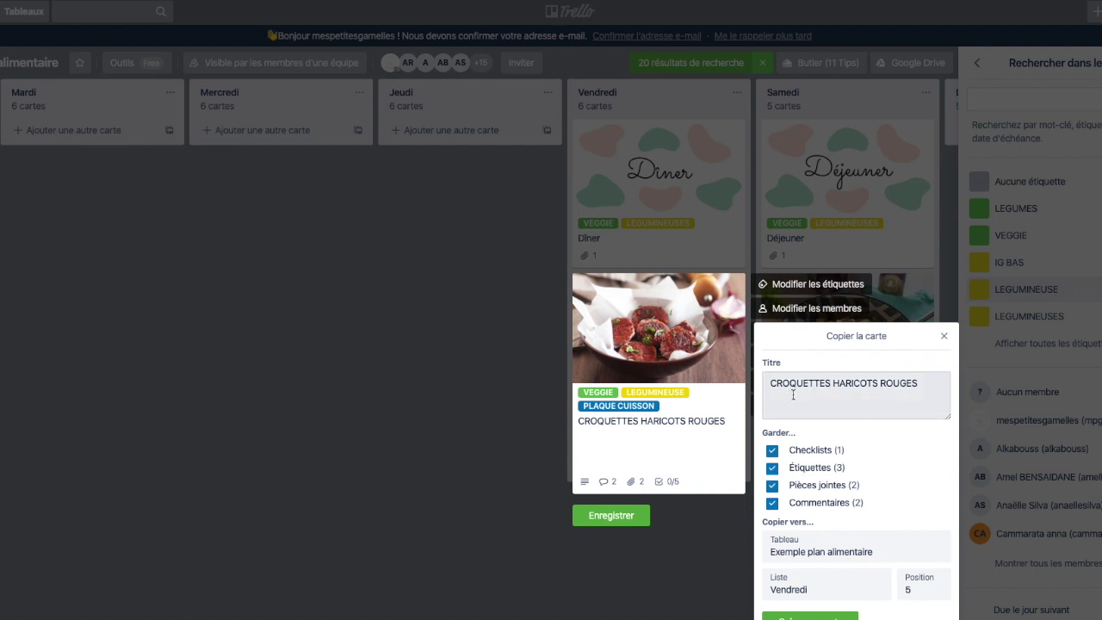
left_click(812, 588)
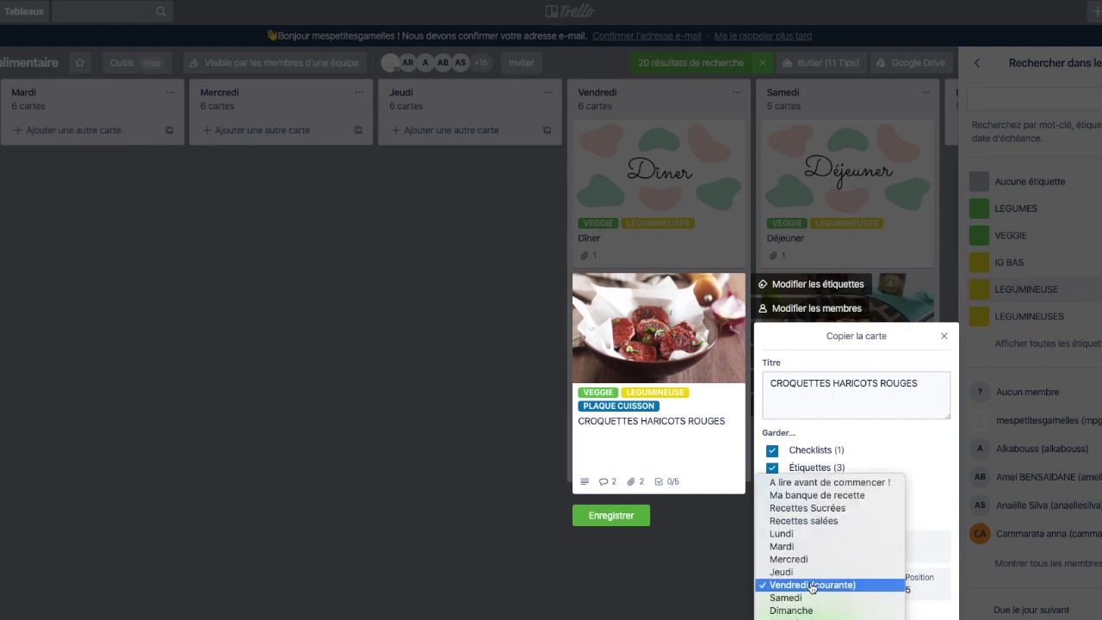
left_click(833, 594)
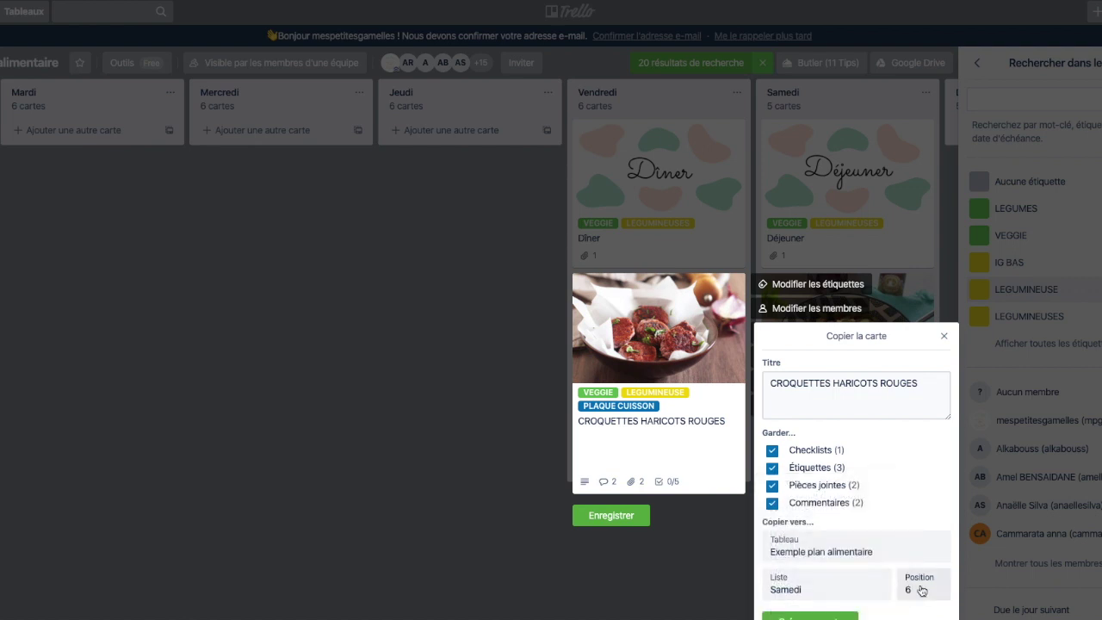
left_click(838, 616)
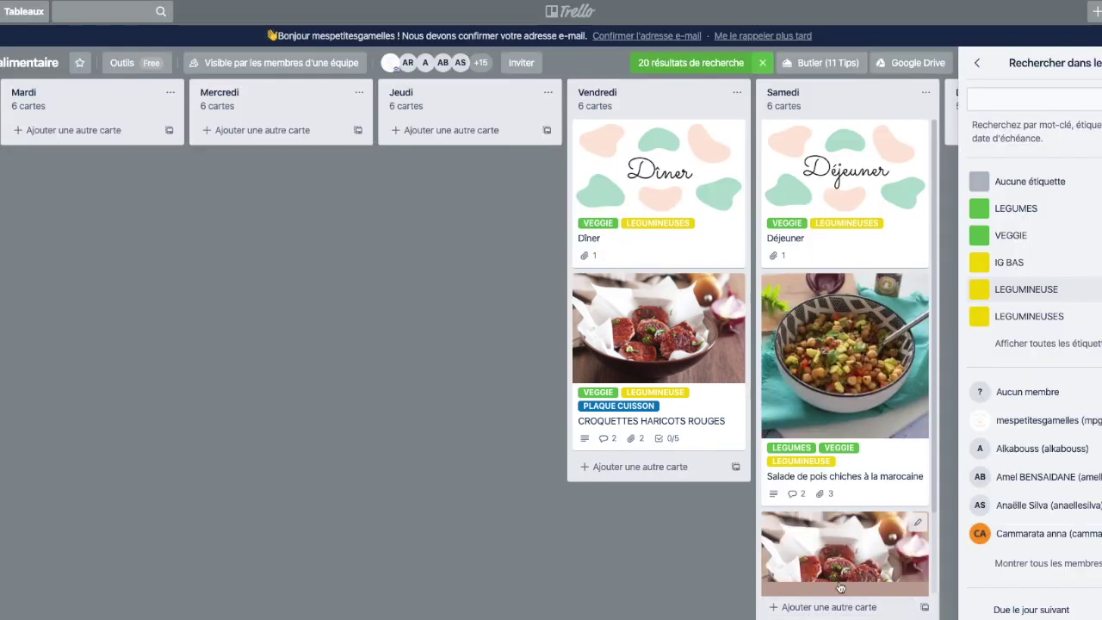
- Move Samedi's Salade de pois chiches à la marocaine card to Recettes salées and archive the duplicate there
left_click_drag(842, 412, 243, 379)
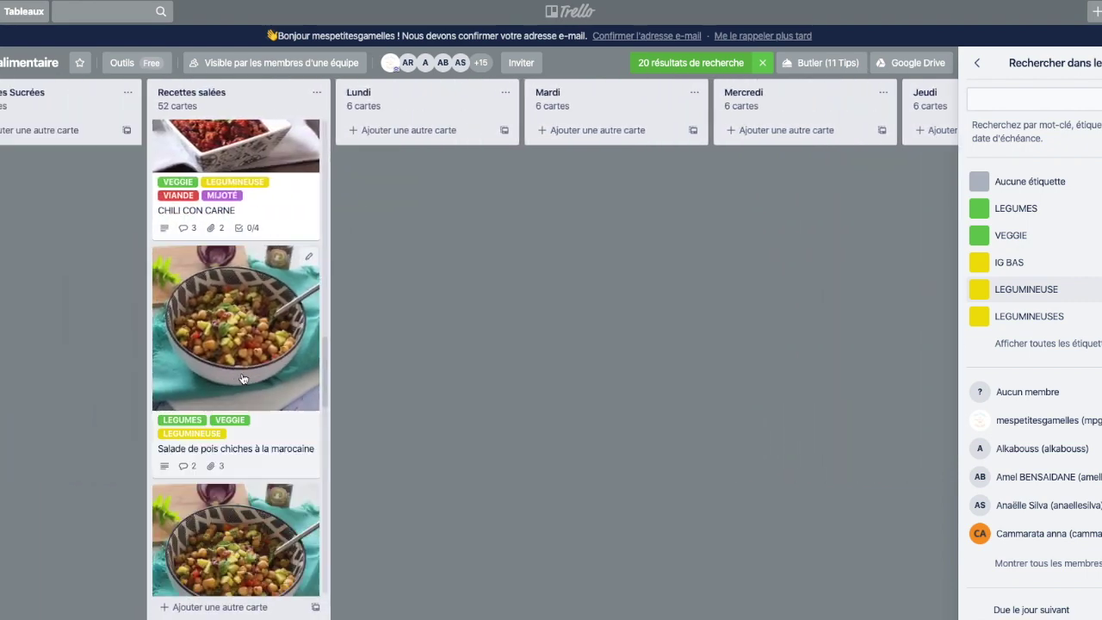
left_click(308, 257)
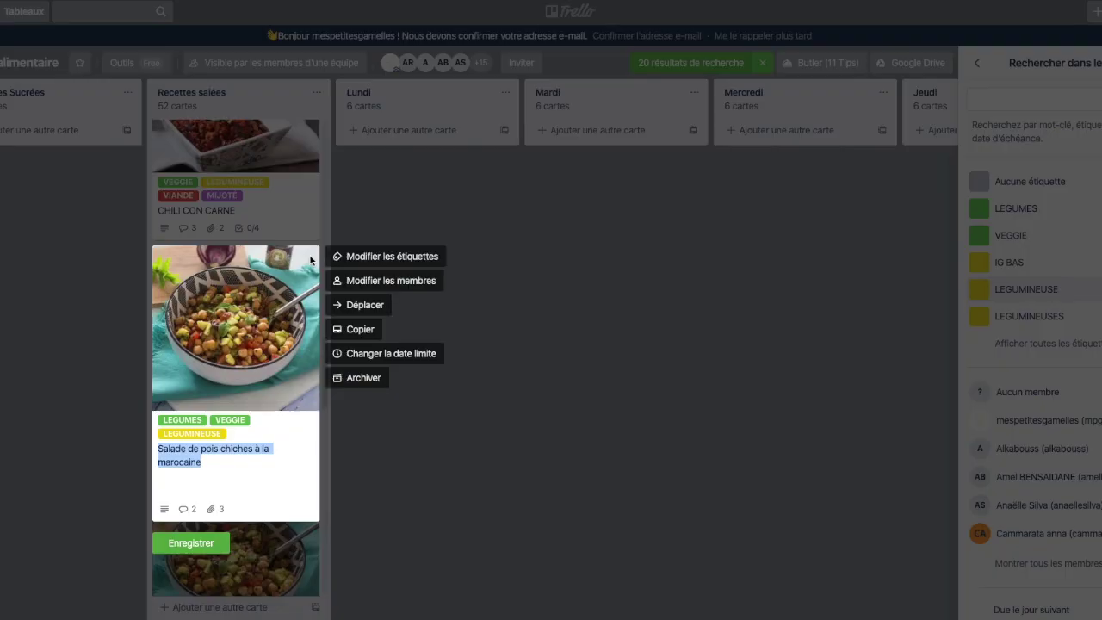
left_click(367, 378)
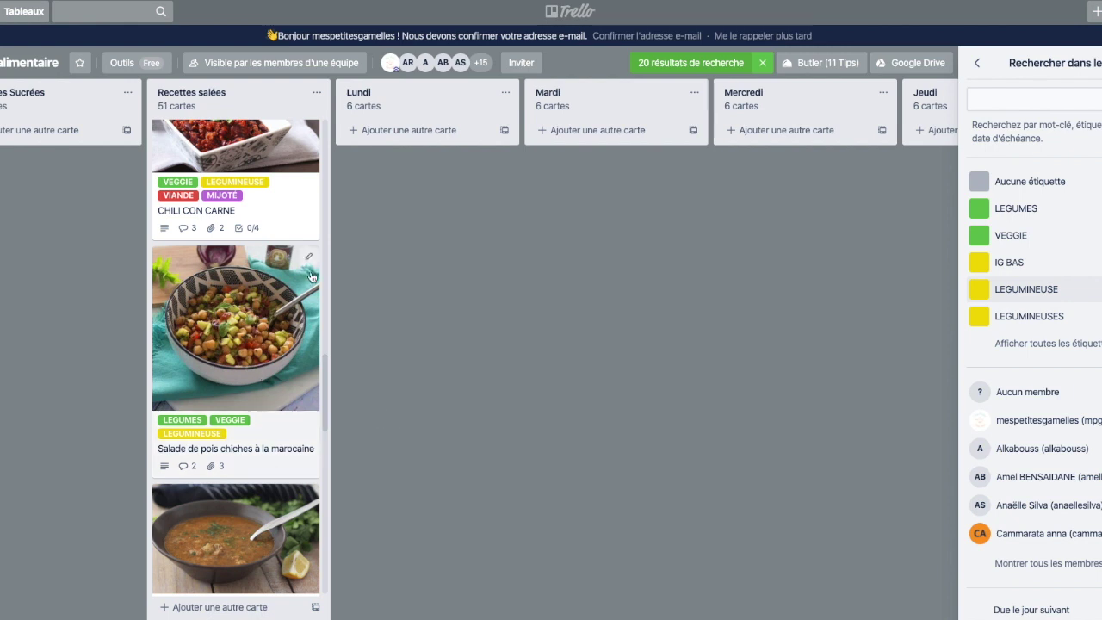
scroll(297, 319, "up", 7)
scroll(427, 360, "right", 6)
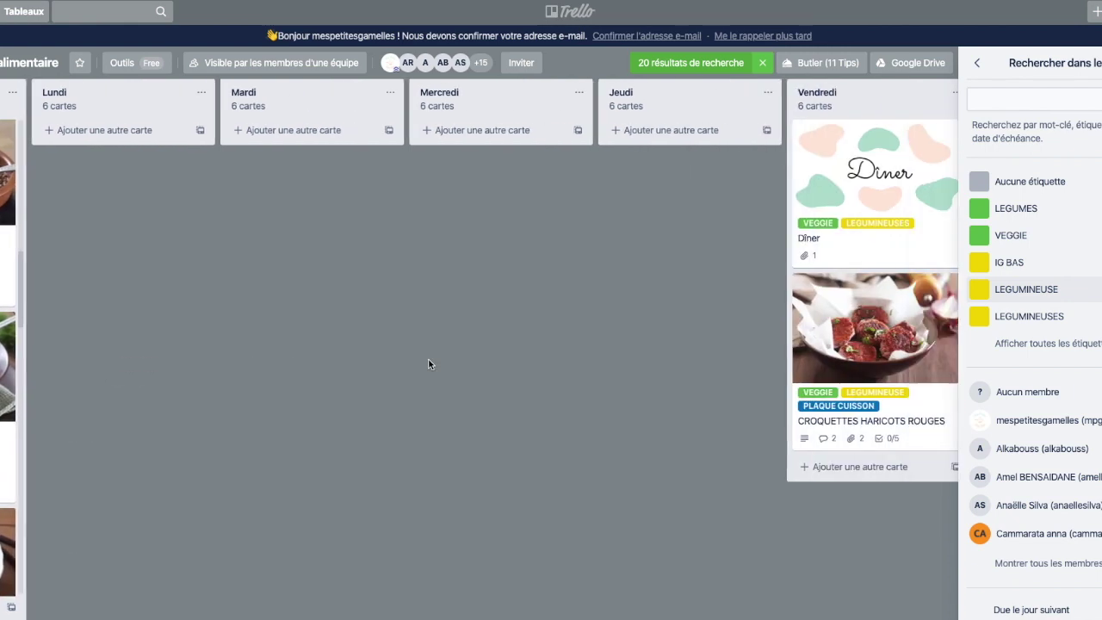
scroll(435, 359, "right", 5)
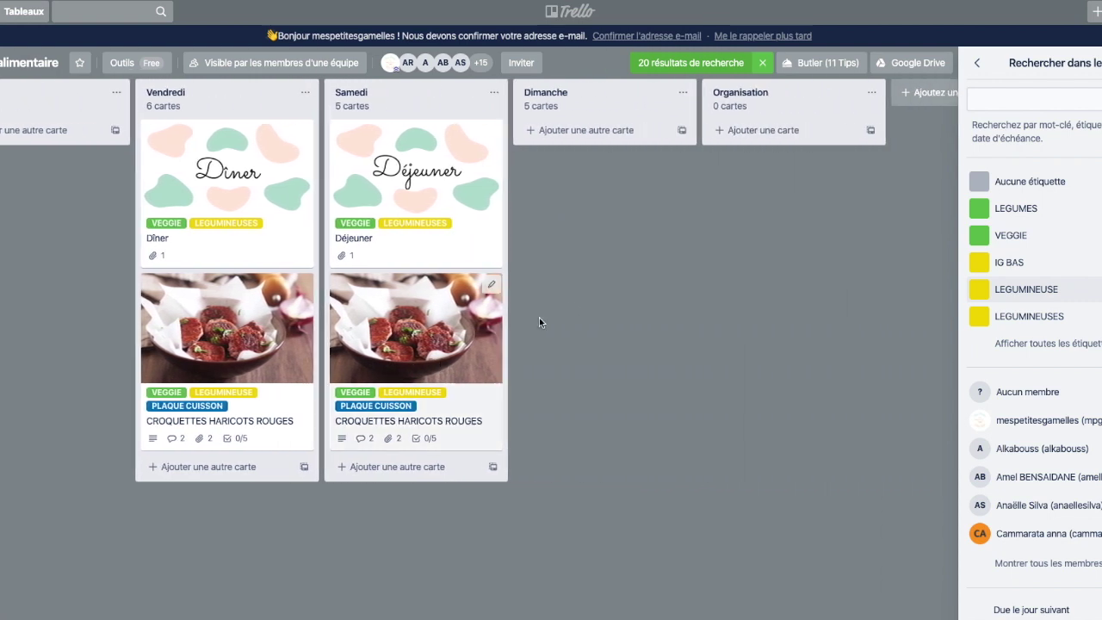
- Clear the card filter and move Samedi's CROQUETTES HARICOTS ROUGES card directly below that list's Déjeuner card
left_click(761, 65)
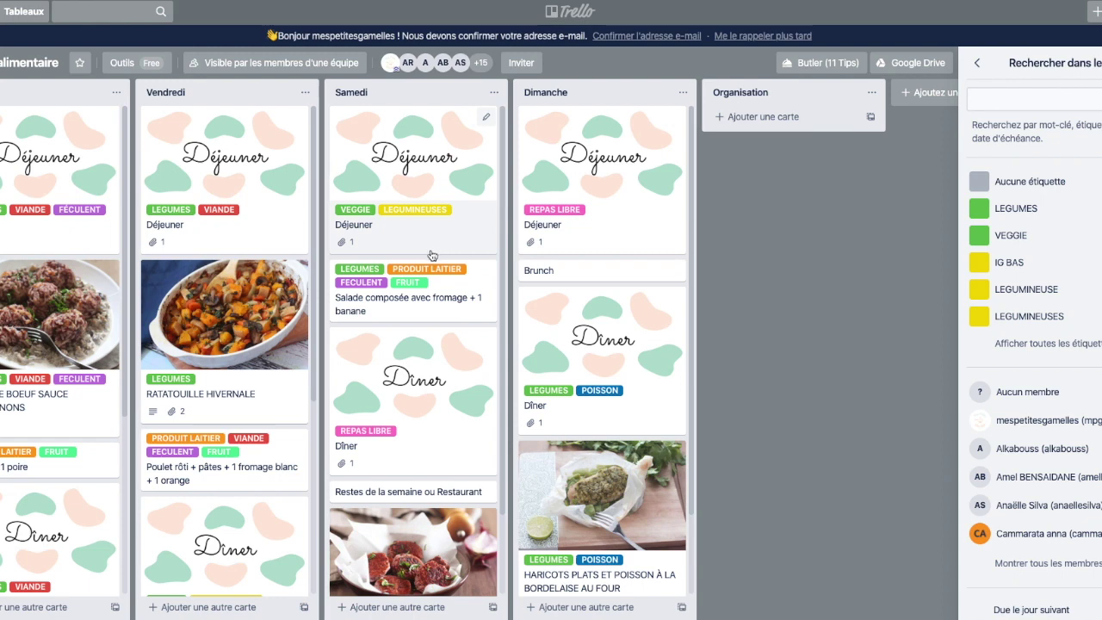
scroll(432, 256, "down", 2)
scroll(456, 430, "up", 2)
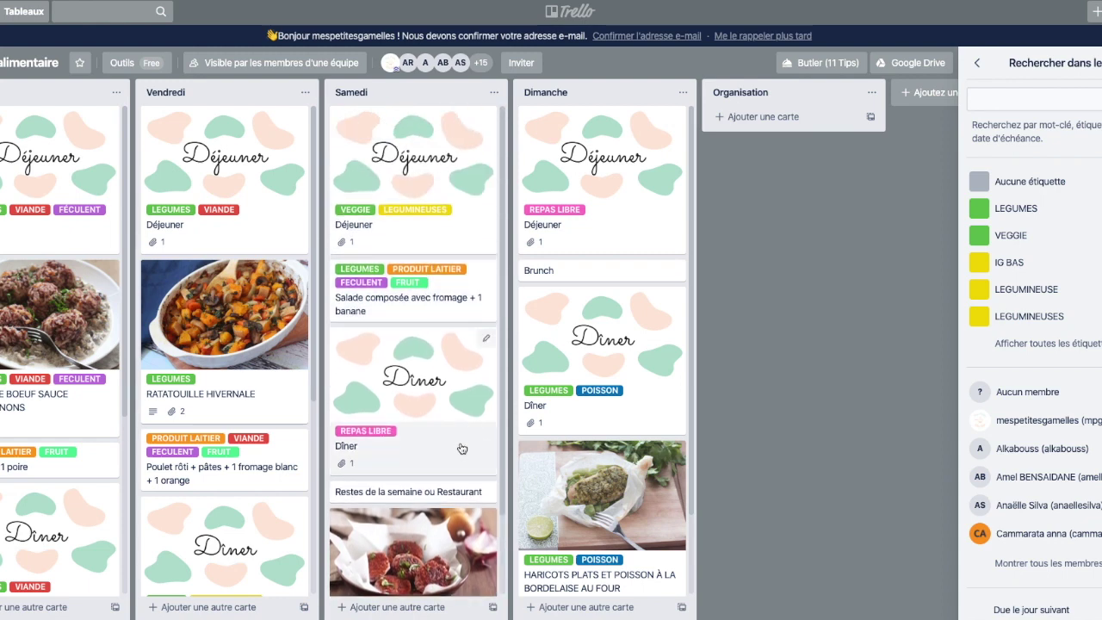
left_click_drag(431, 549, 424, 254)
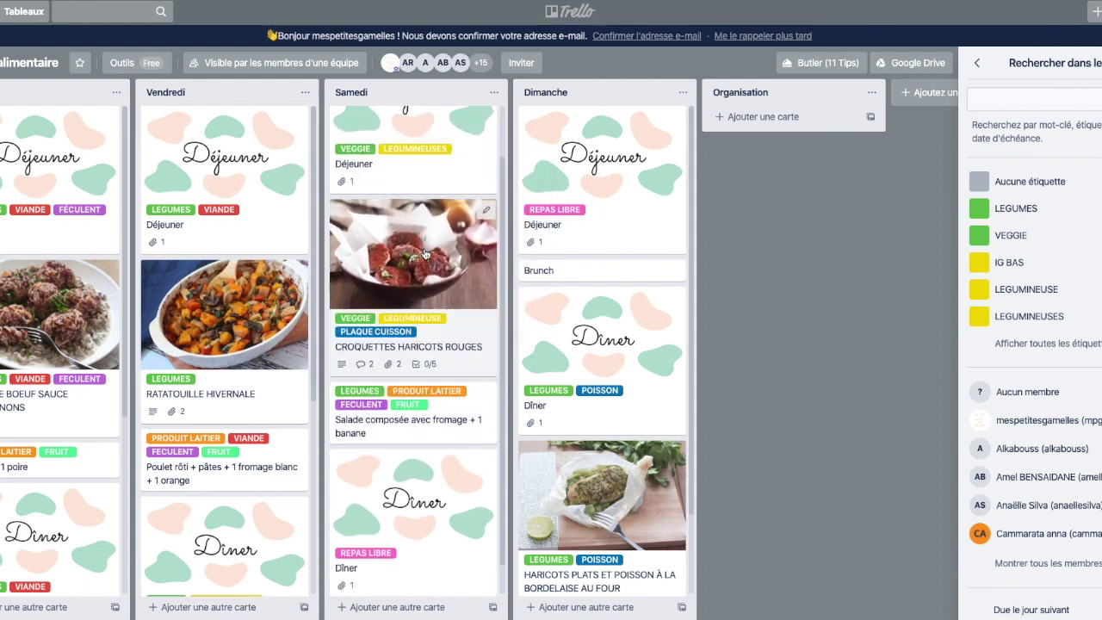
scroll(424, 254, "up", 1)
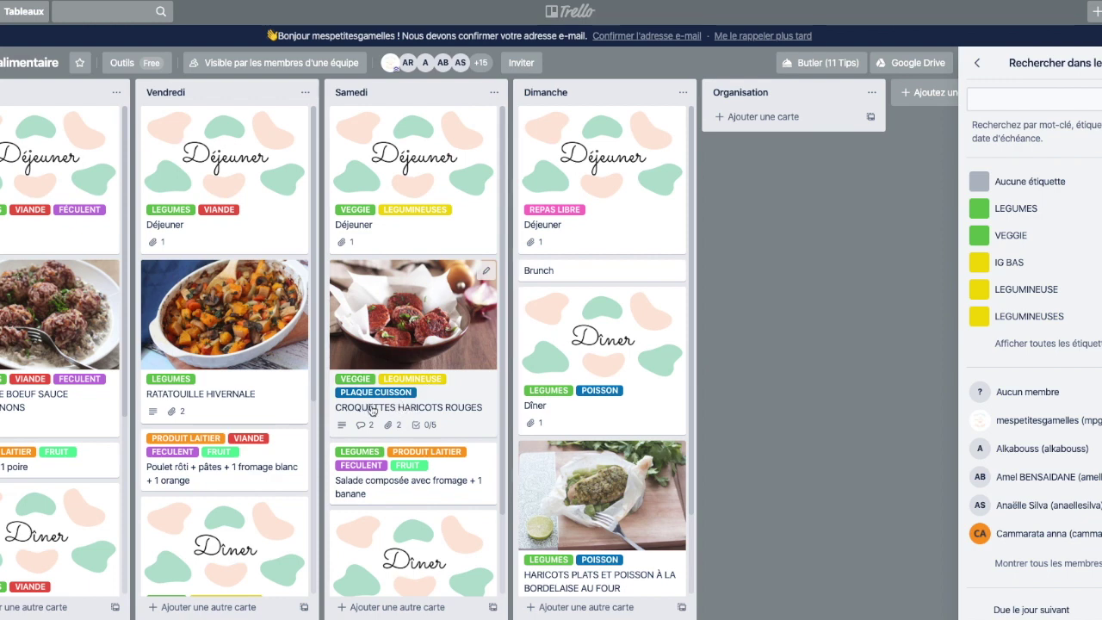
- Review Samedi's meals, then view the recipe details of Mercredi's FRITTATA CHOUX FLEURS GRILLÉS card and close it
scroll(424, 451, "down", 1)
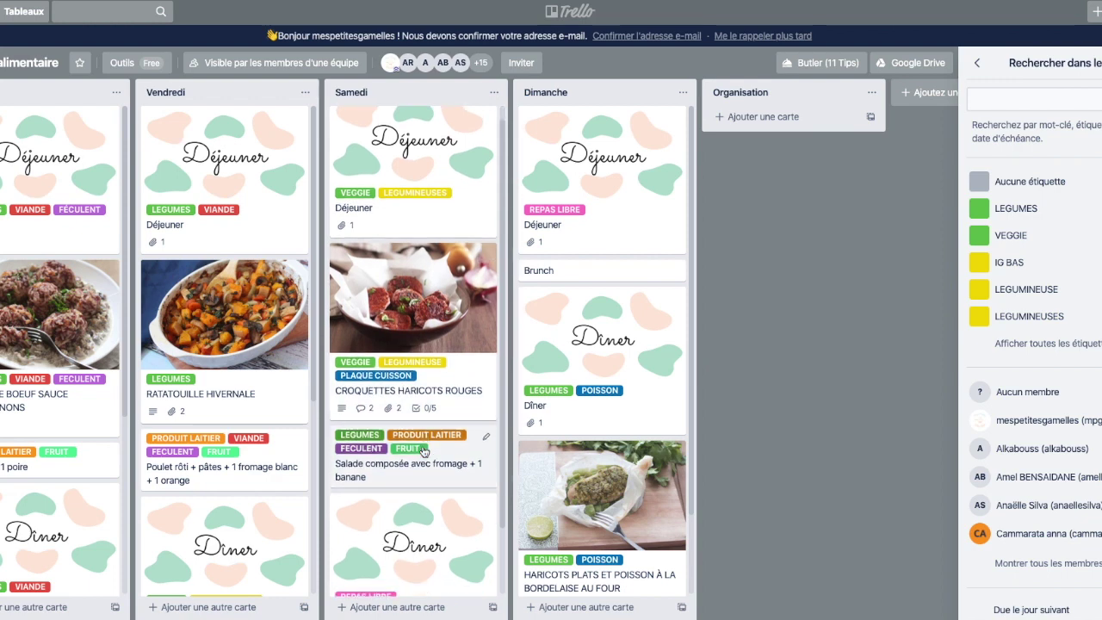
scroll(424, 451, "down", 1)
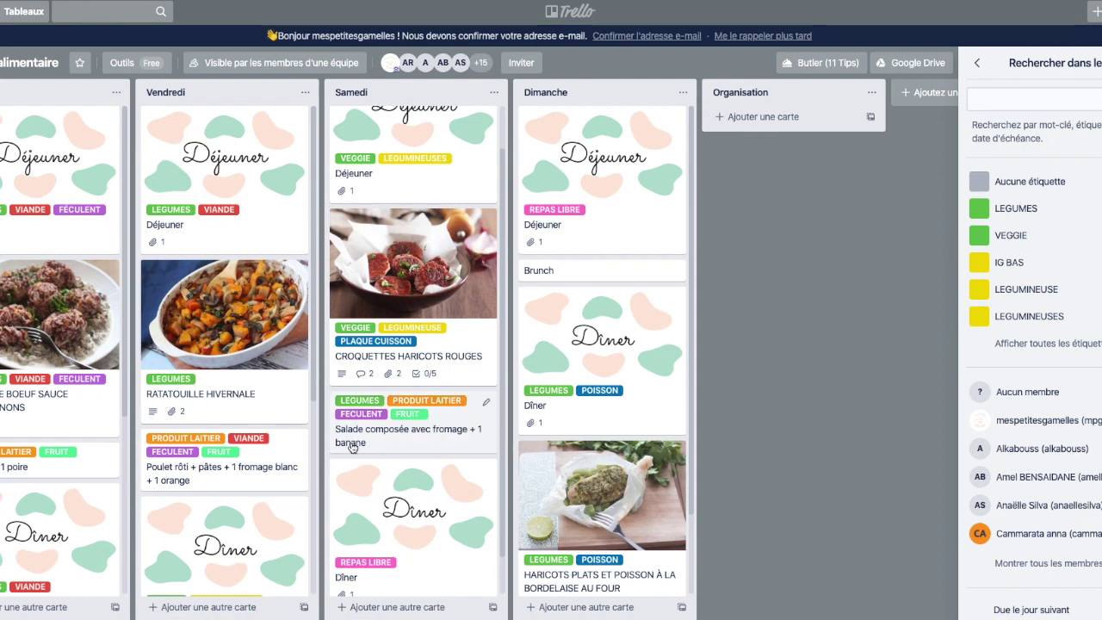
scroll(373, 444, "up", 1)
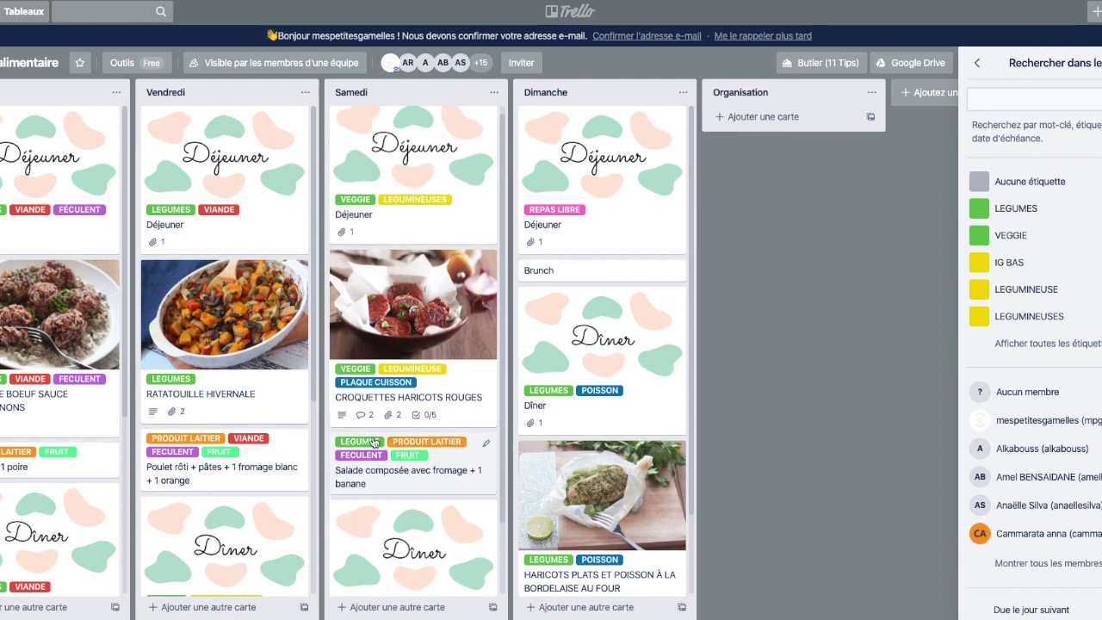
scroll(379, 443, "left", 4)
scroll(382, 442, "left", 4)
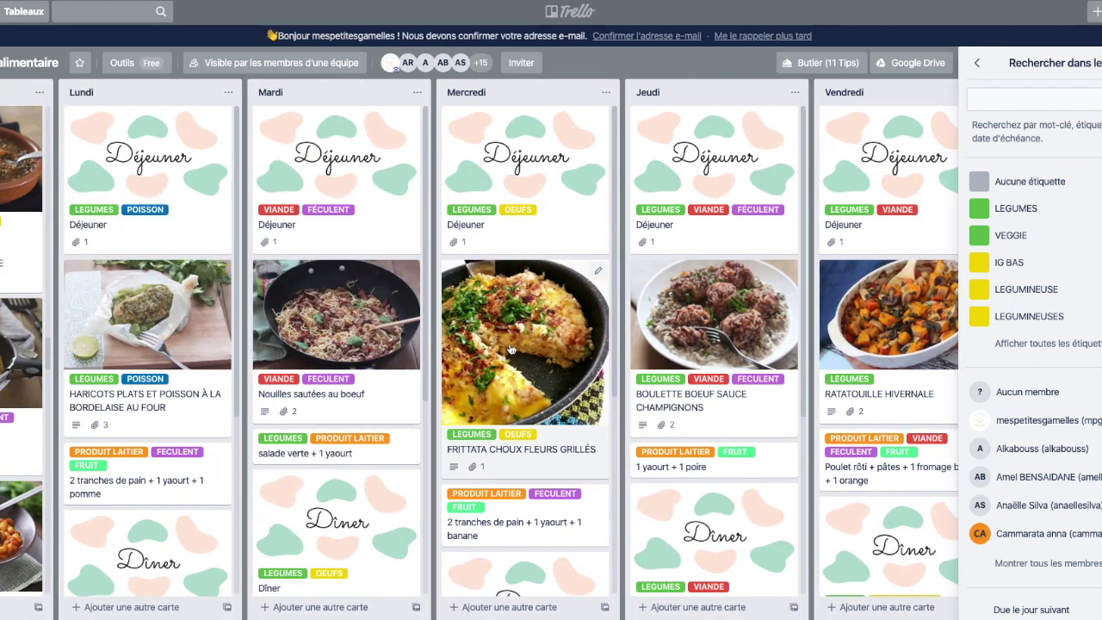
left_click(510, 349)
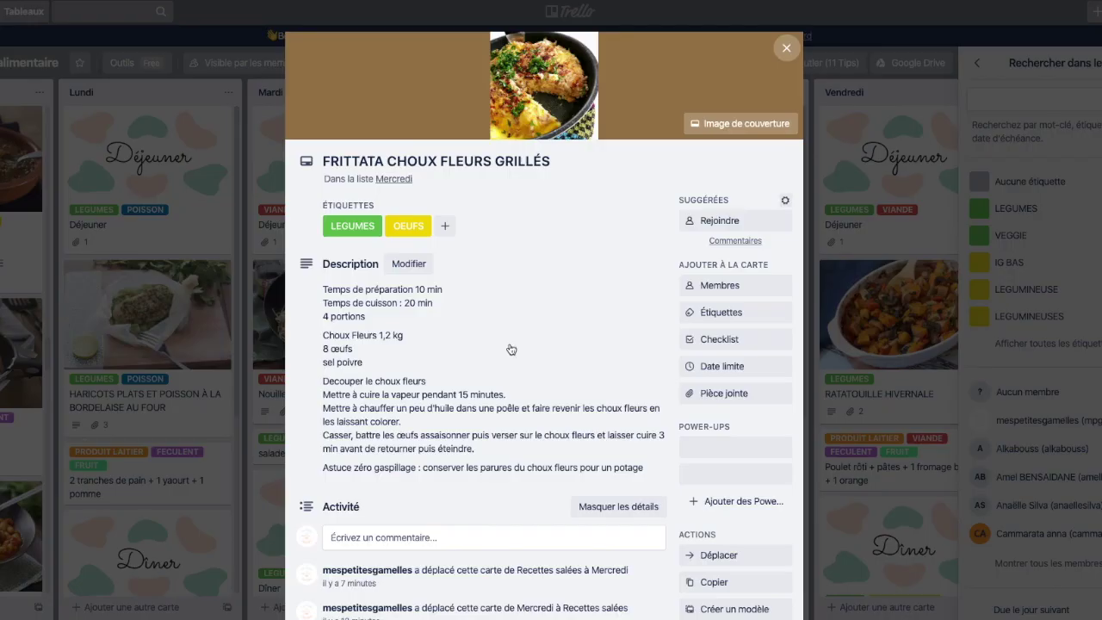
left_click(785, 45)
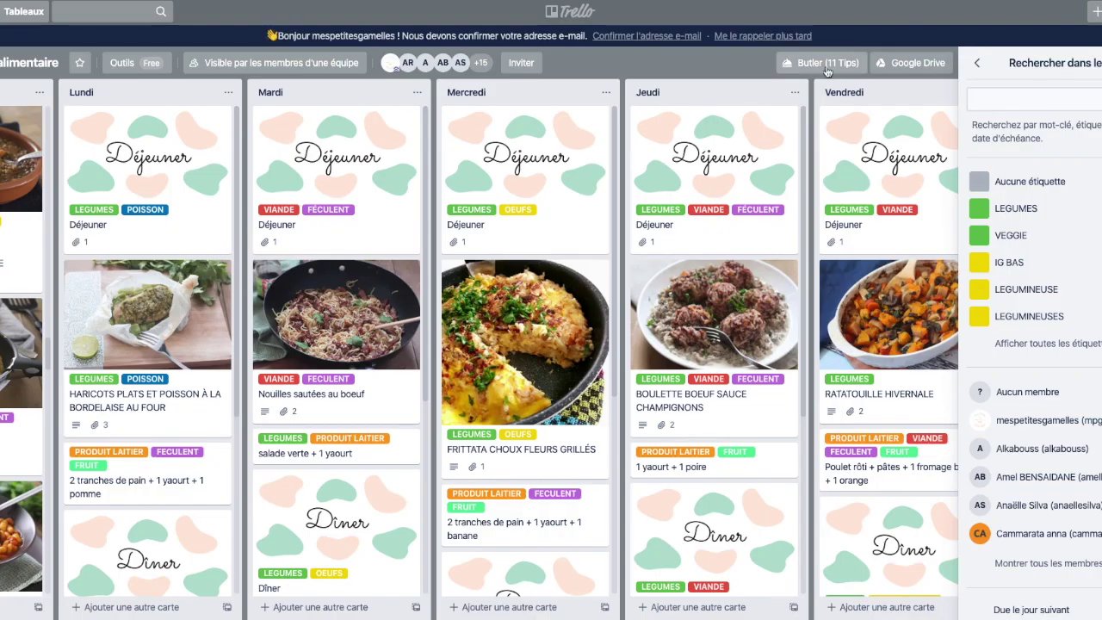
- Search the board's cards for "oeuf" and filter them by the OEUFS label
left_click(1052, 103)
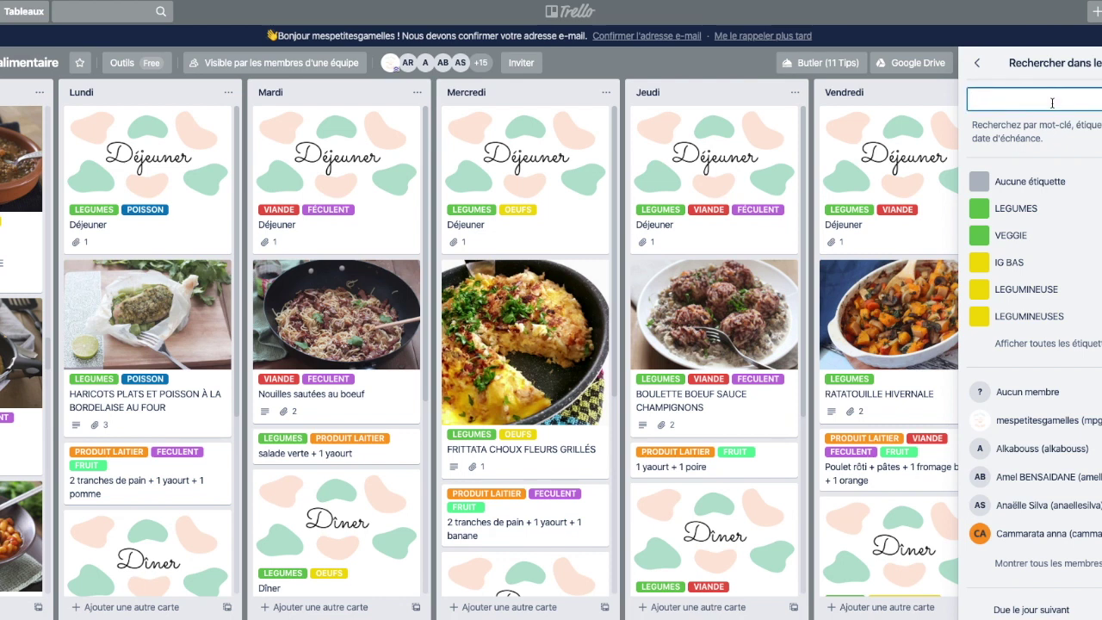
type("oeuf")
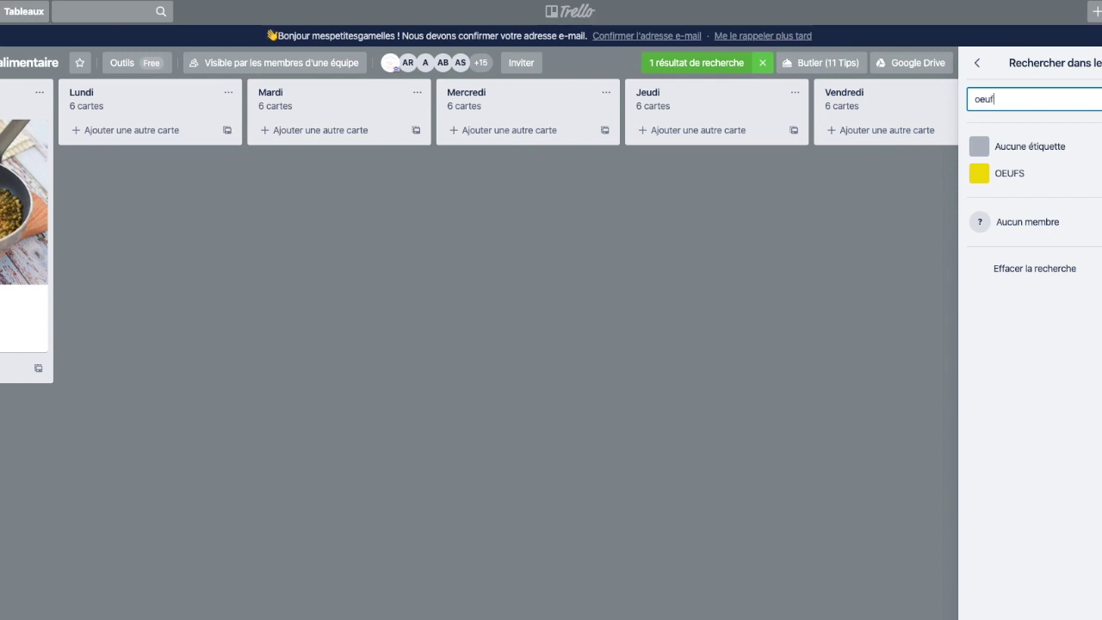
scroll(427, 277, "left", 5)
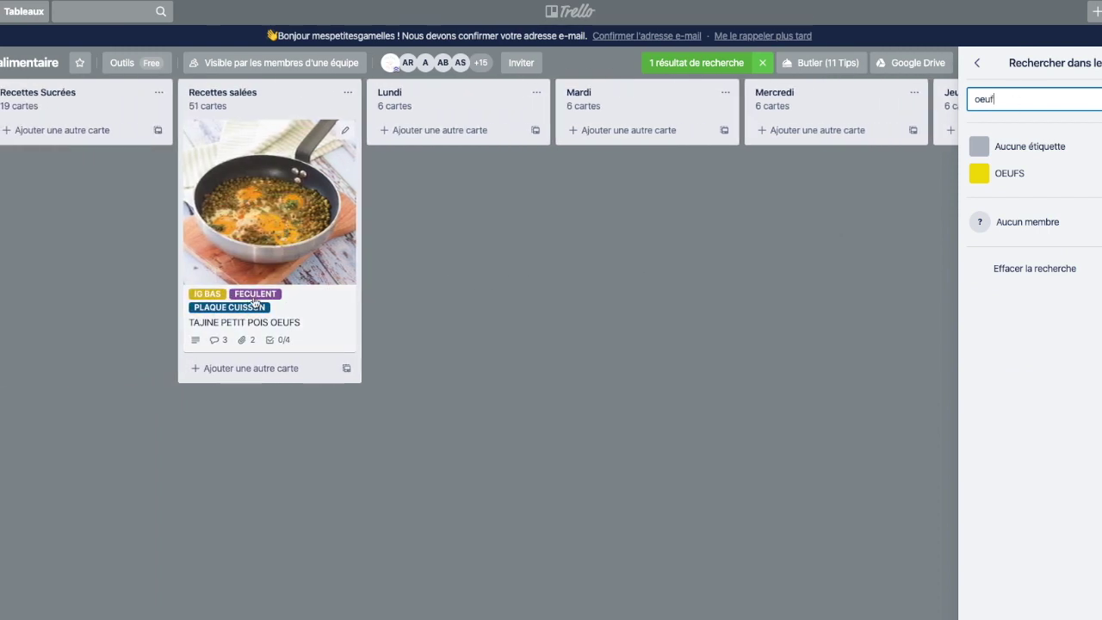
scroll(256, 302, "right", 4)
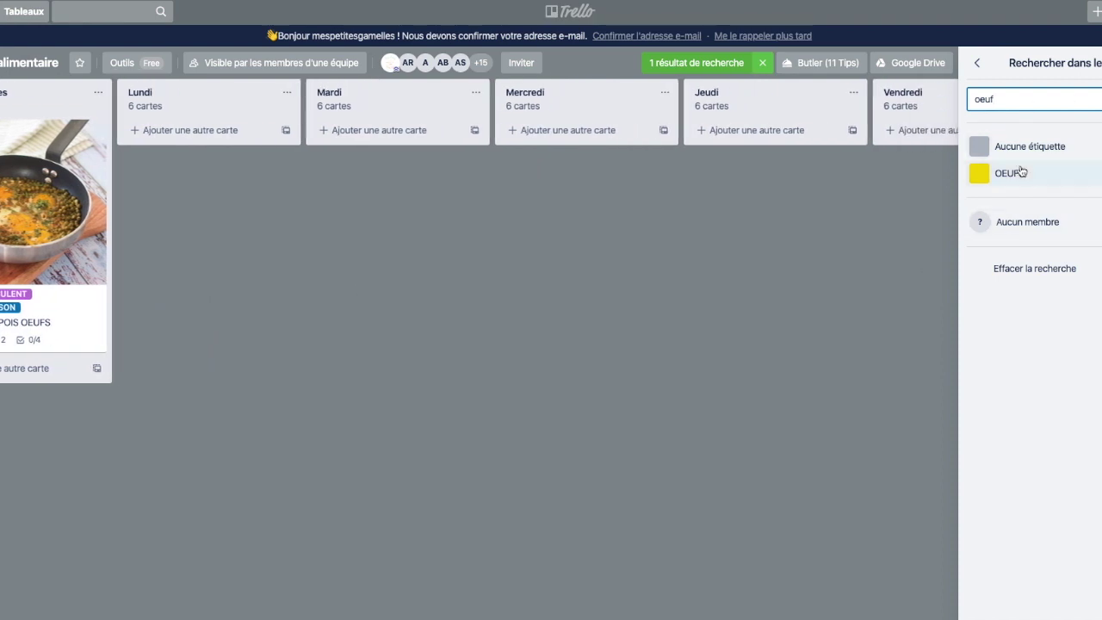
left_click(1013, 173)
scroll(67, 272, "down", 4)
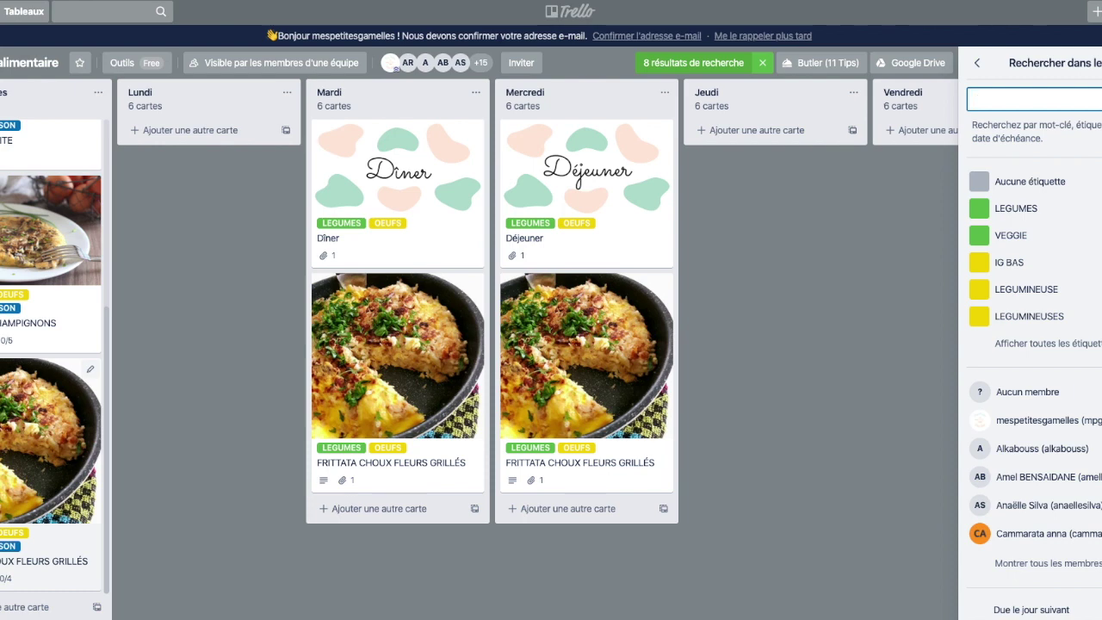
- Move OMELETTE CHAMPIGNONS from Recettes salées to Mardi, and move the FRITTATA CHOUX FLEURS GRILLÉS cards from Mardi and Mercredi to Recettes salées
scroll(51, 362, "up", 3)
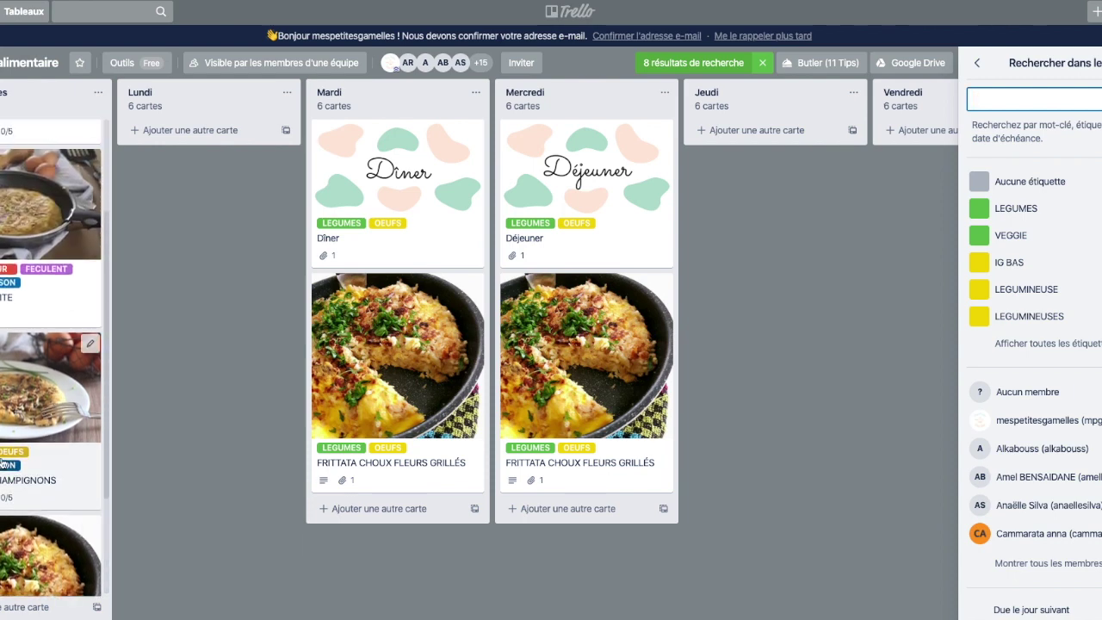
left_click_drag(52, 388, 69, 431)
left_click_drag(698, 427, 173, 471)
- Archive two duplicate FRITTATA CHOUX FLEURS GRILLÉS cards in Recettes salées, leaving one
scroll(129, 409, "down", 3)
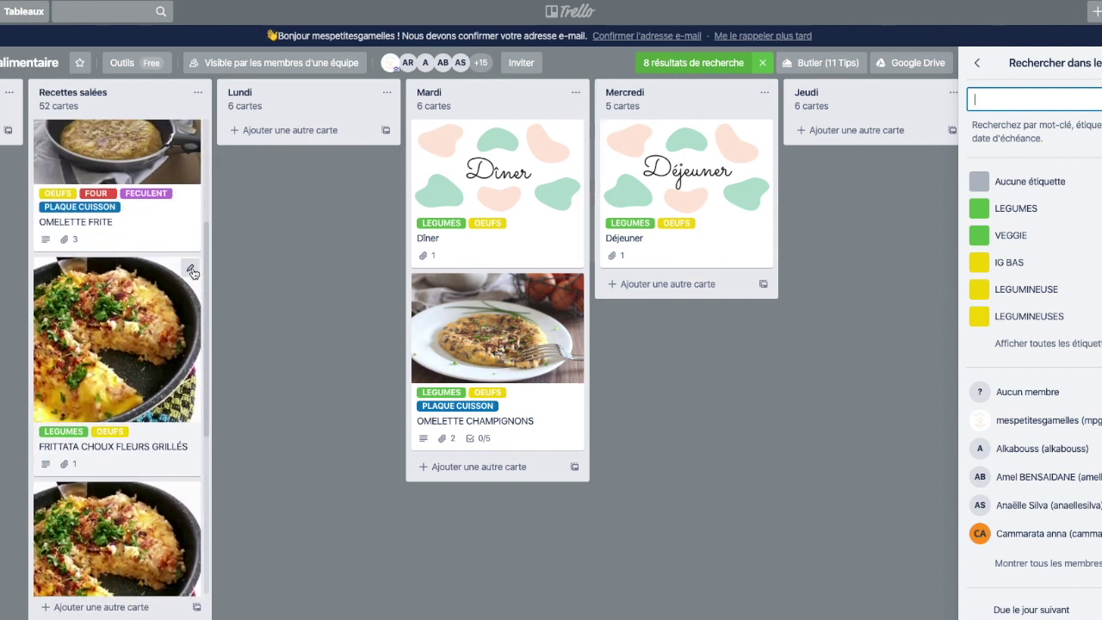
left_click(190, 268)
left_click(244, 392)
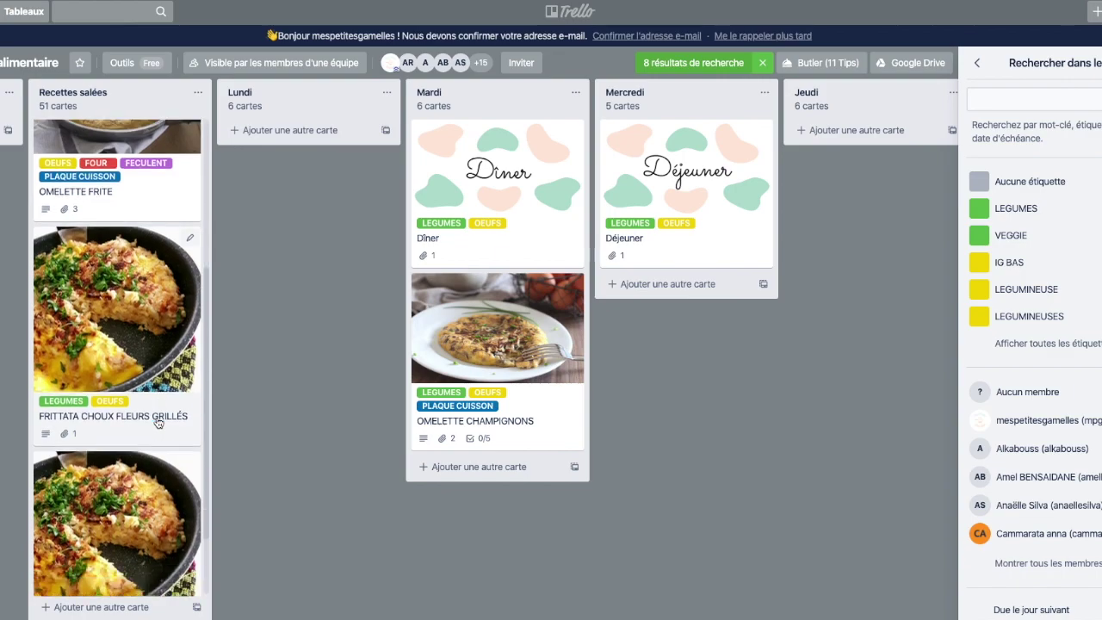
left_click(187, 372)
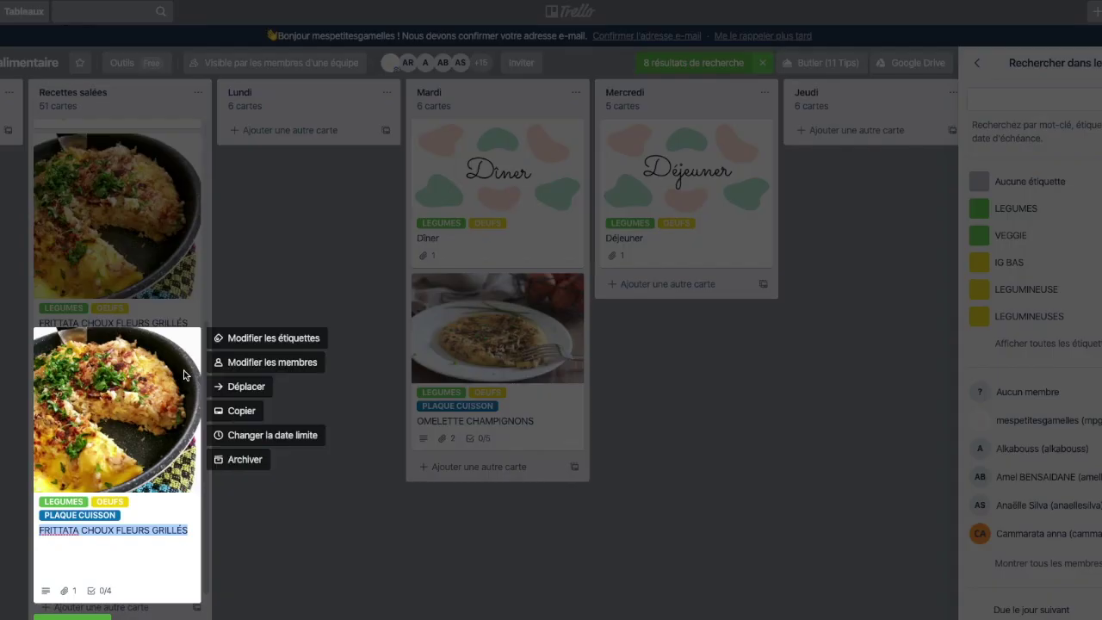
left_click(244, 460)
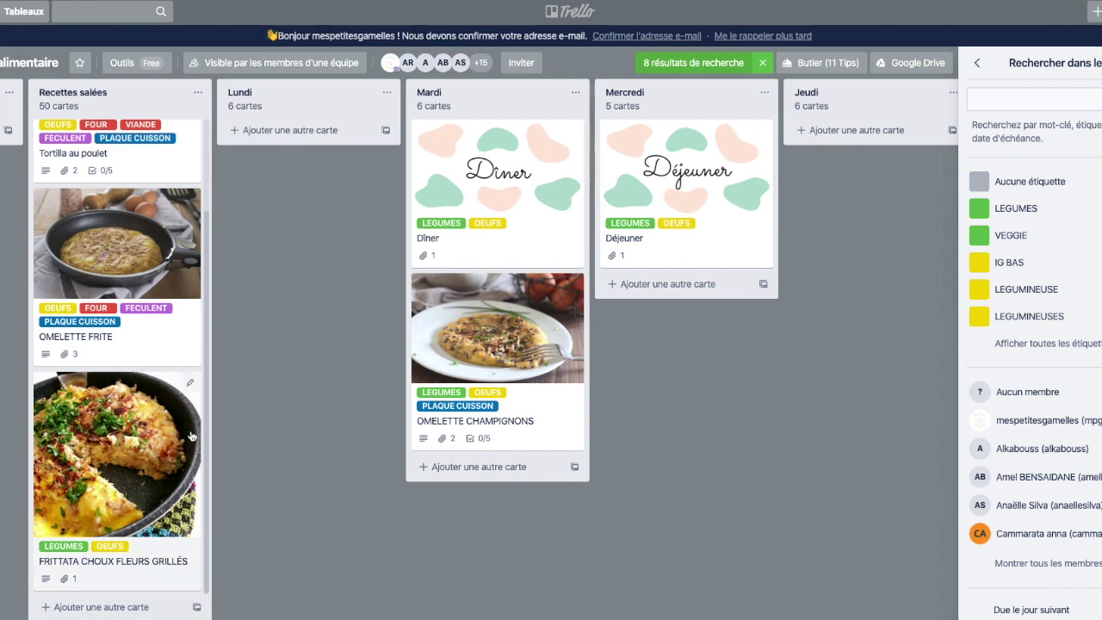
- Copy Mardi's OMELETTE CHAMPIGNONS card with its checklist, labels and attachments, and move one of the two cards to Mercredi below Déjeuner
scroll(182, 439, "up", 1)
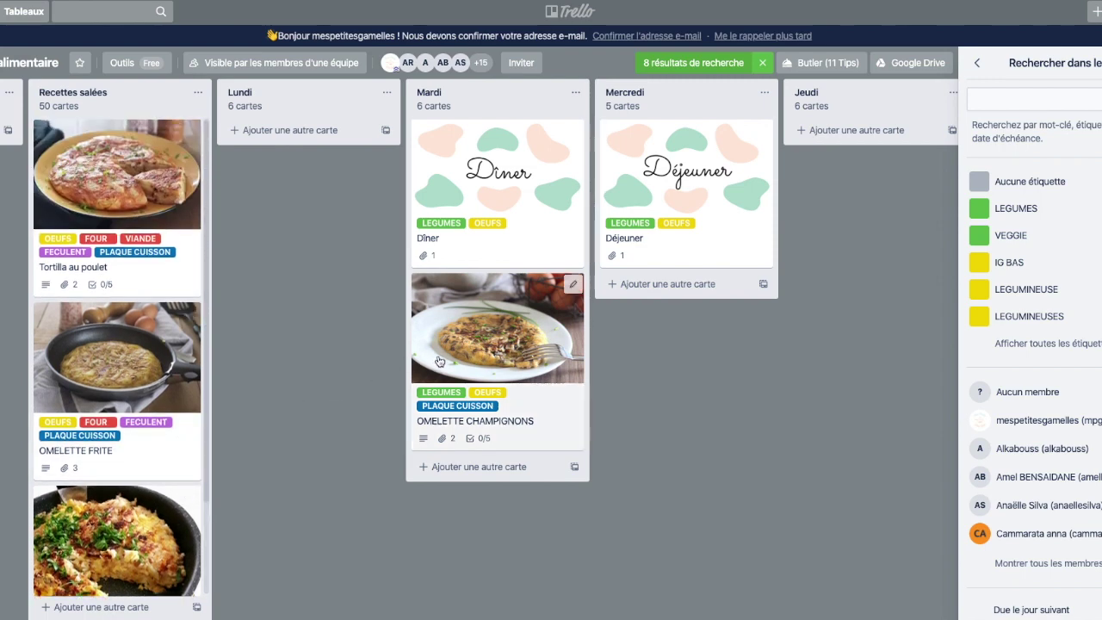
left_click(570, 290)
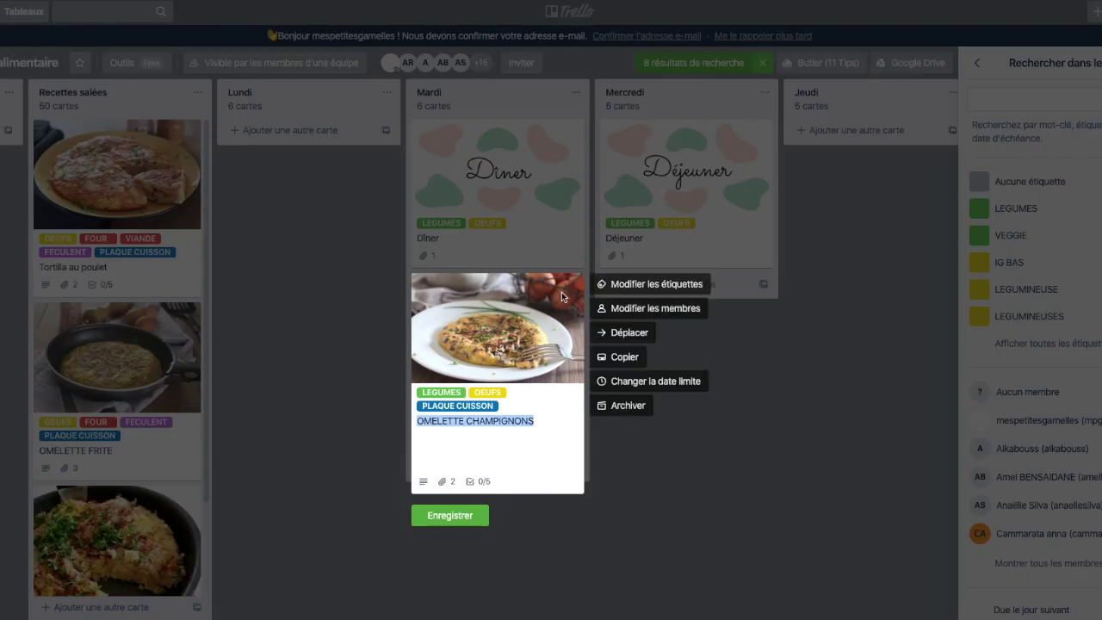
left_click(614, 356)
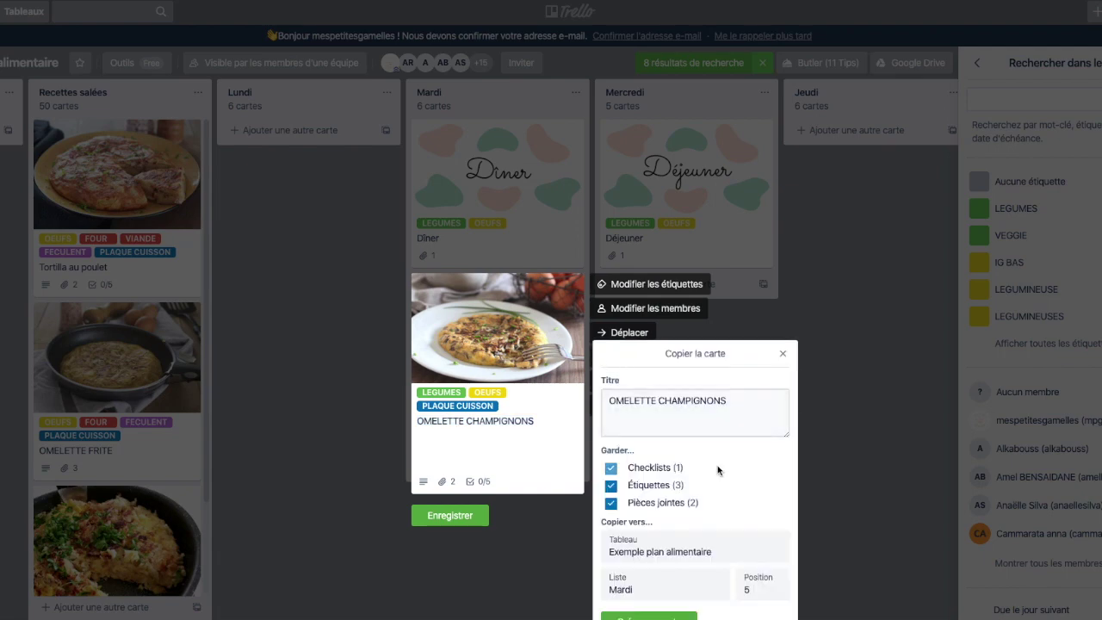
left_click(637, 617)
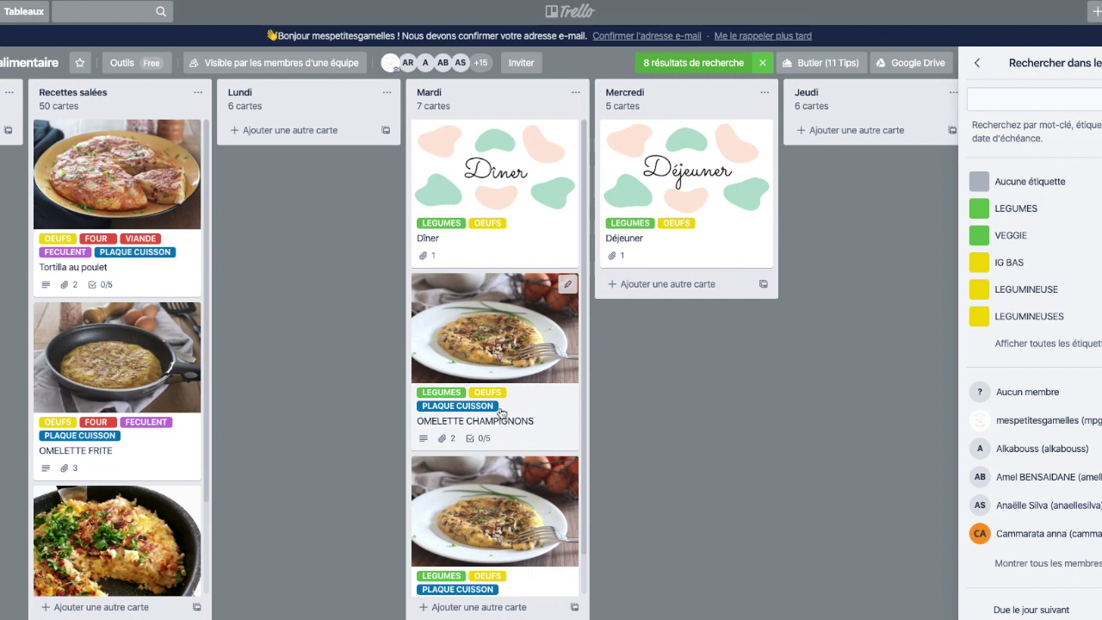
left_click_drag(516, 362, 725, 301)
left_click_drag(740, 334, 723, 324)
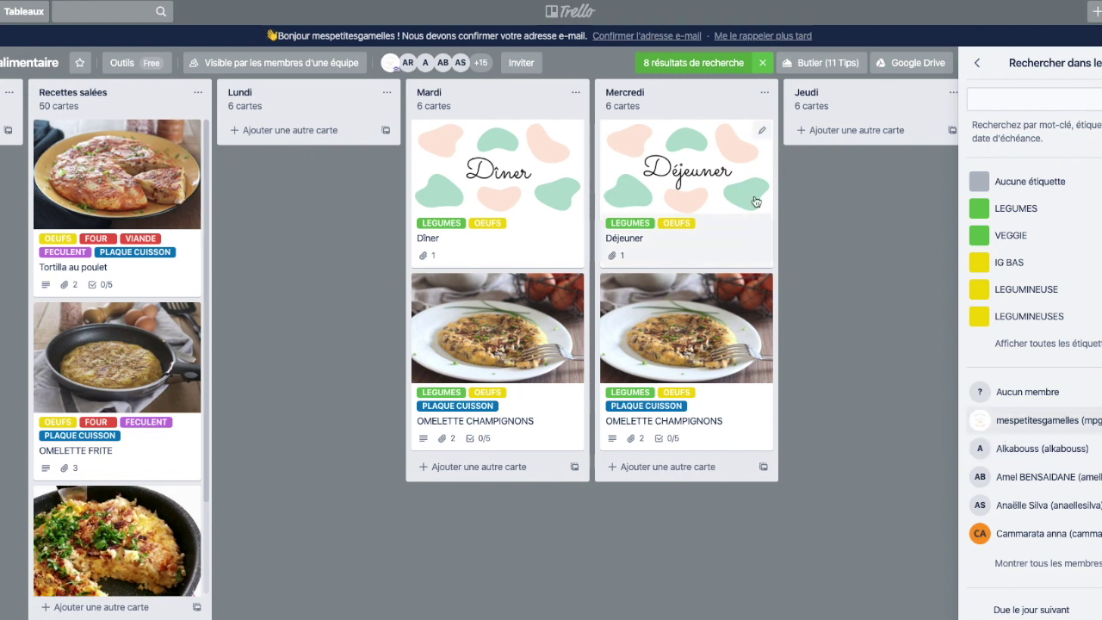
- Clear the OEUFS label filter and close the card search
left_click(761, 65)
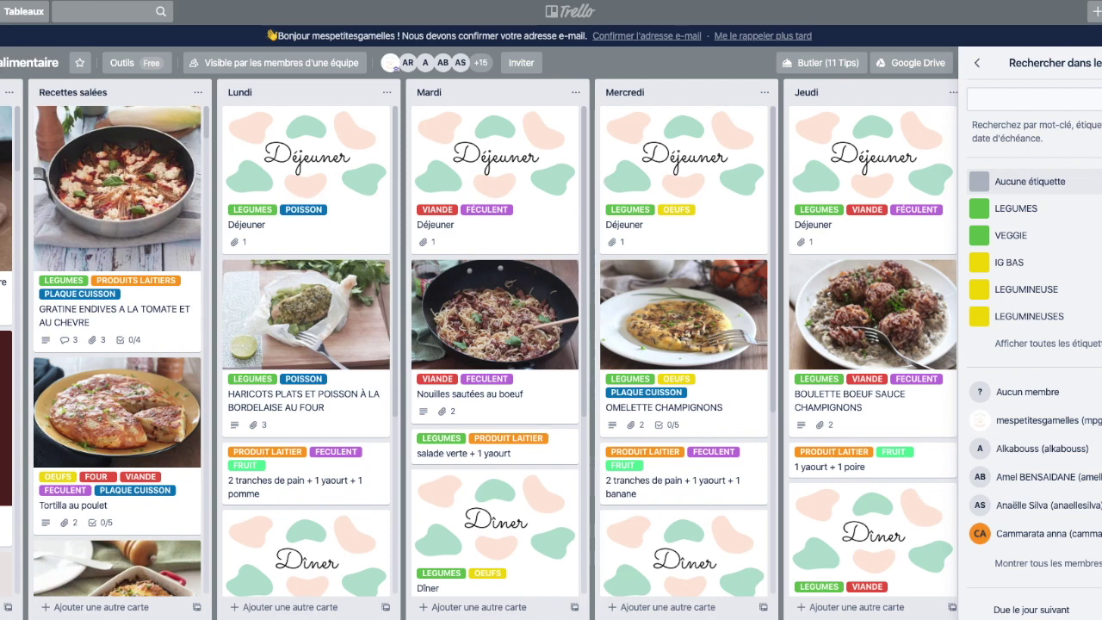
left_click(978, 68)
- Review the planned meals in the weekday lists alongside the recipe bank lists
scroll(857, 261, "right", 3)
scroll(857, 261, "right", 5)
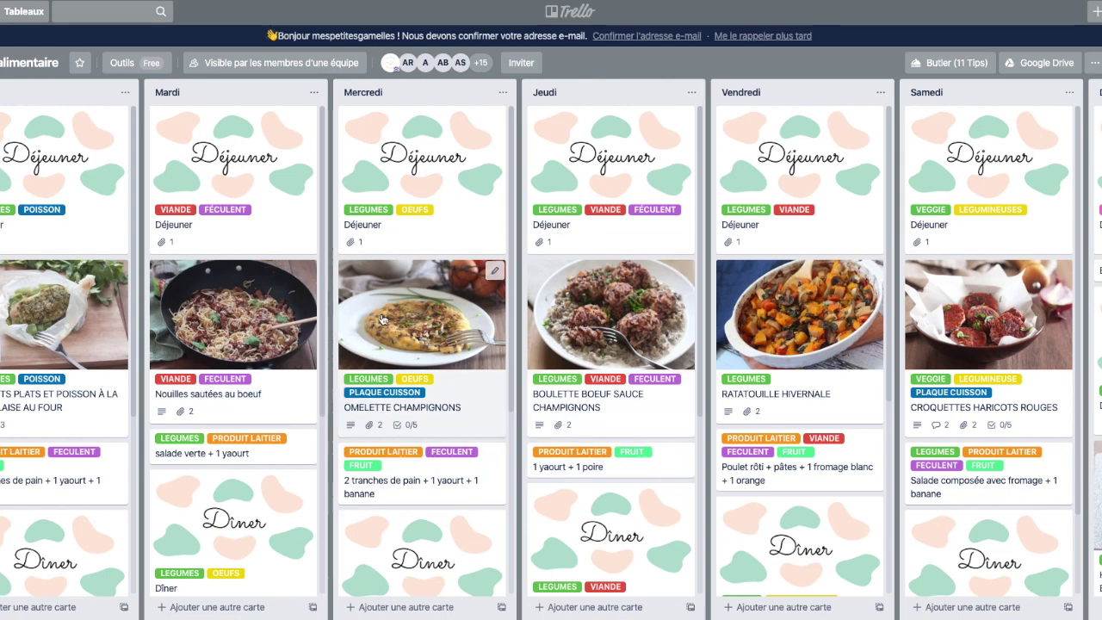
scroll(232, 319, "down", 1)
scroll(216, 317, "left", 7)
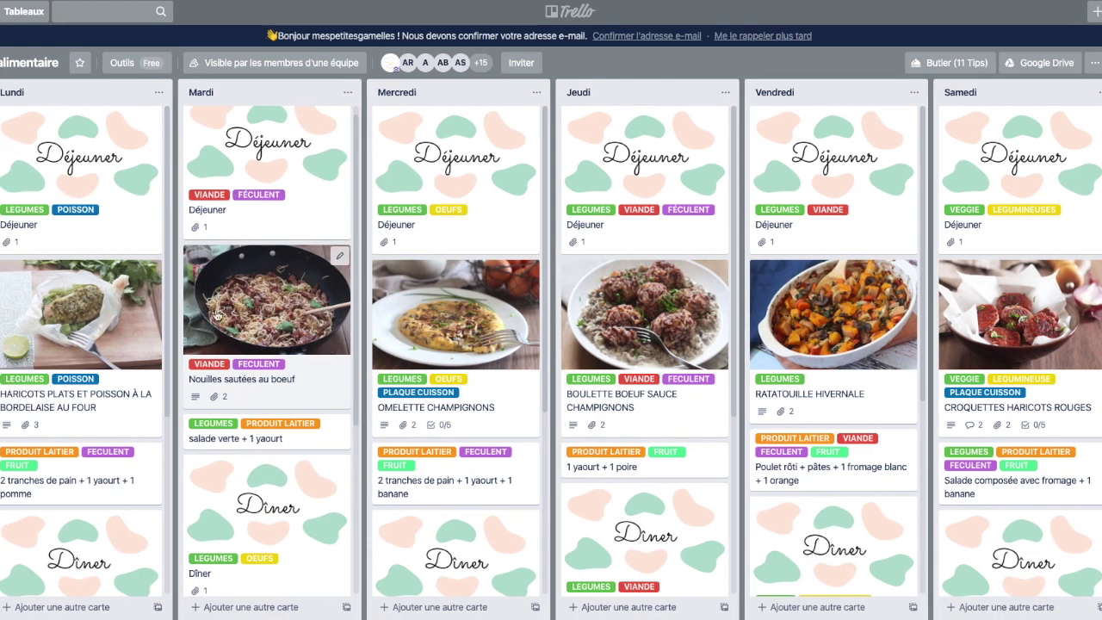
scroll(213, 316, "left", 3)
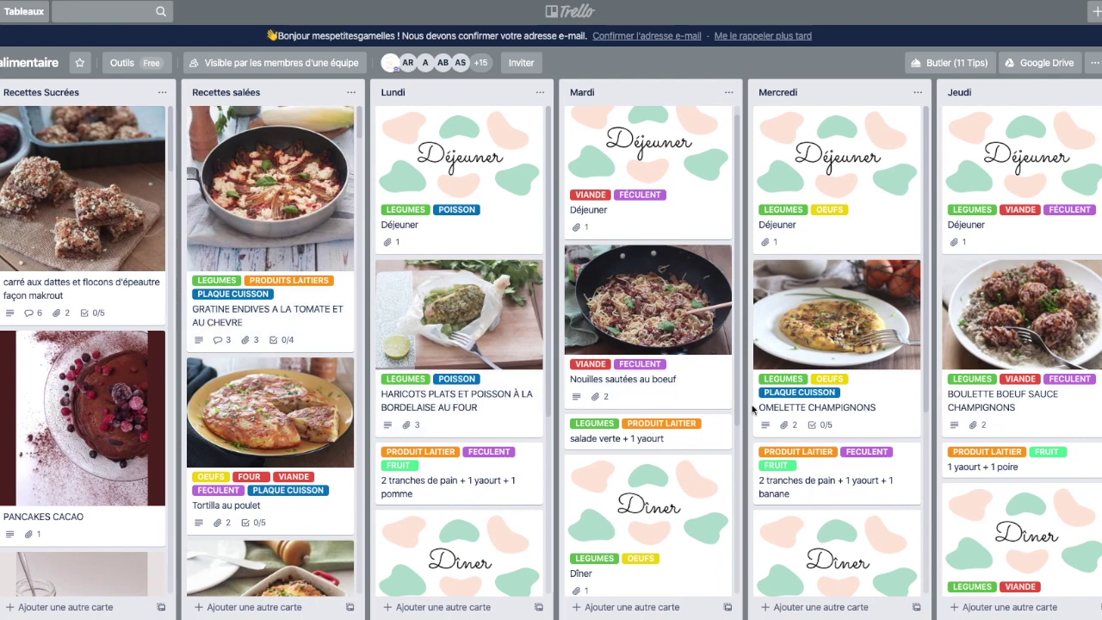
scroll(782, 411, "right", 6)
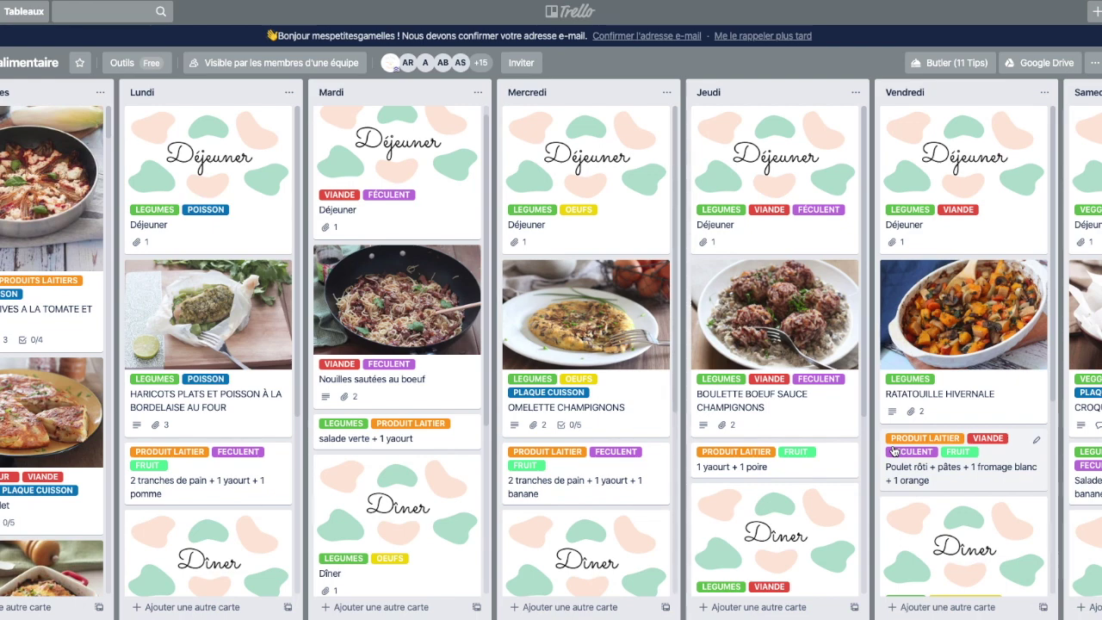
scroll(893, 451, "left", 5)
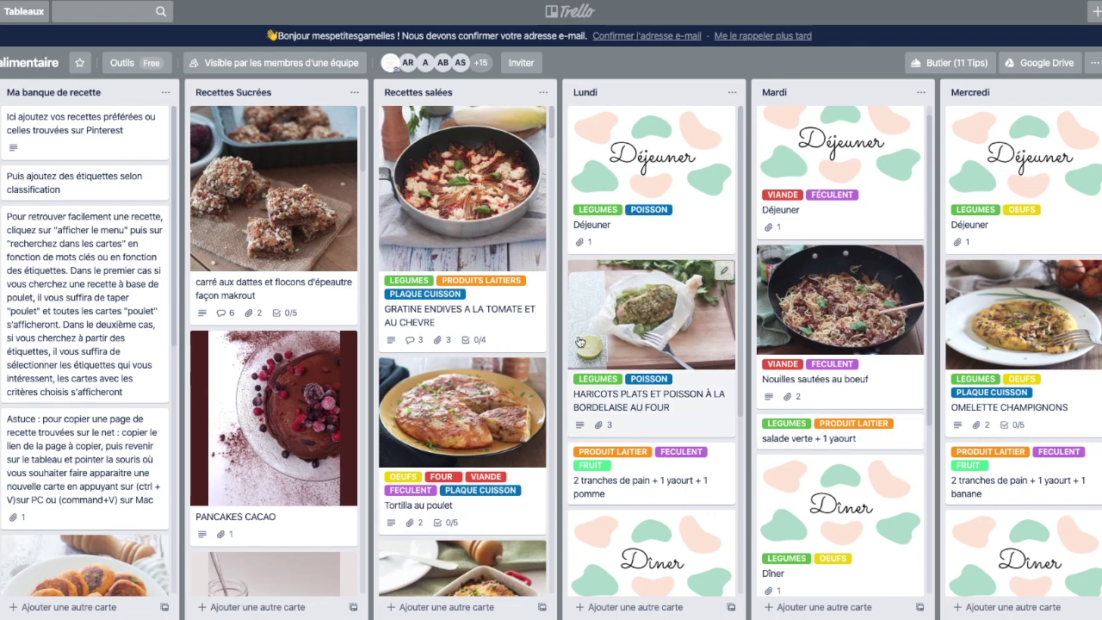
scroll(571, 342, "right", 3)
scroll(571, 342, "right", 1)
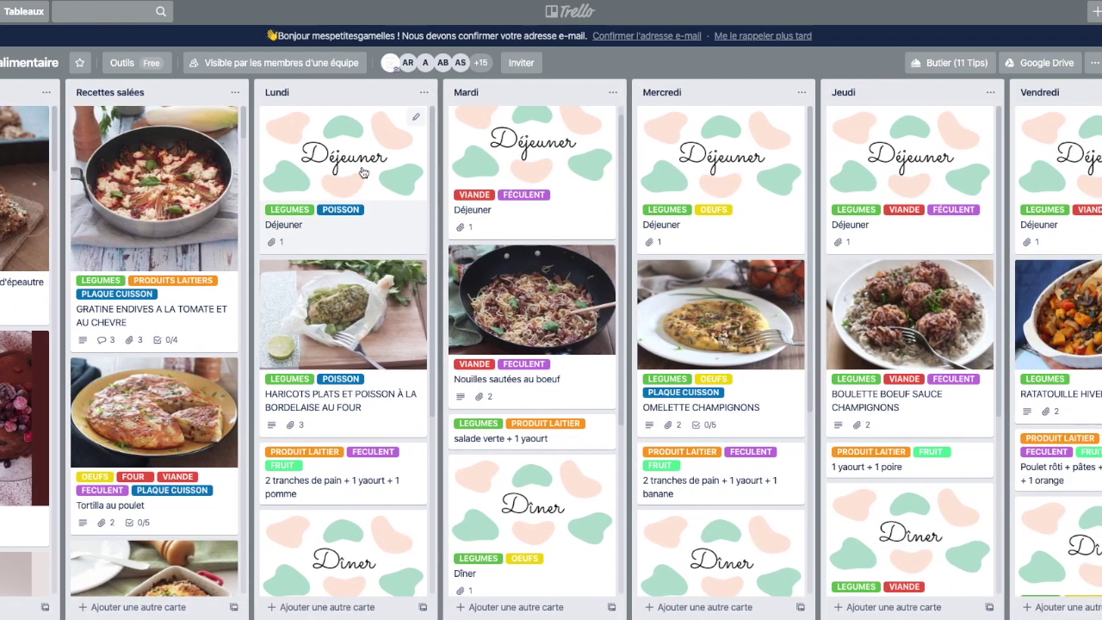
scroll(889, 223, "right", 3)
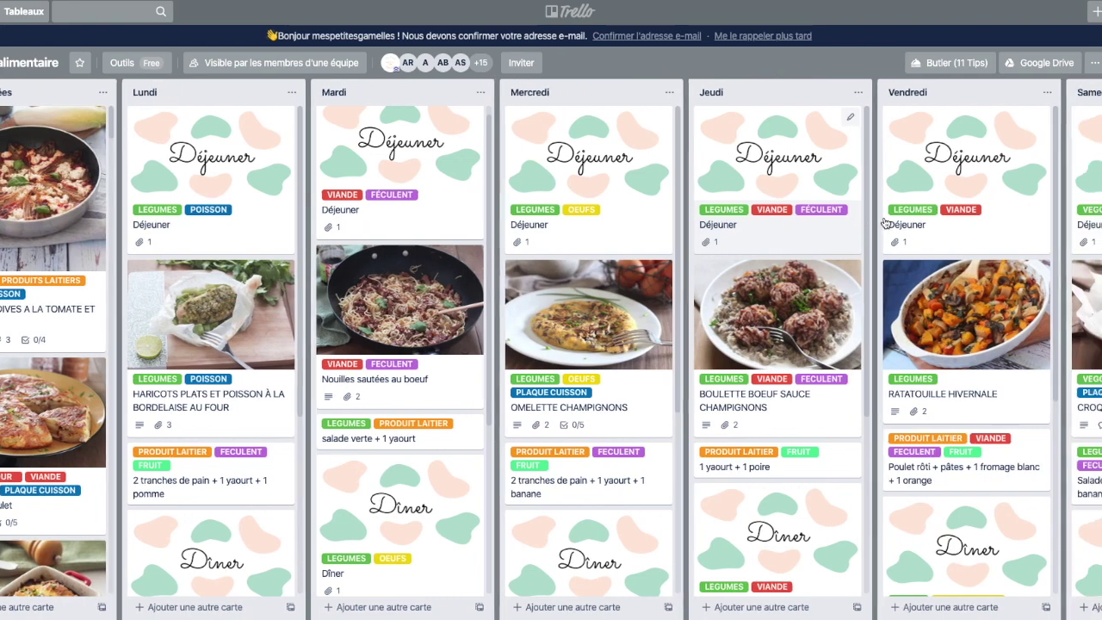
left_click_drag(180, 193, 211, 176)
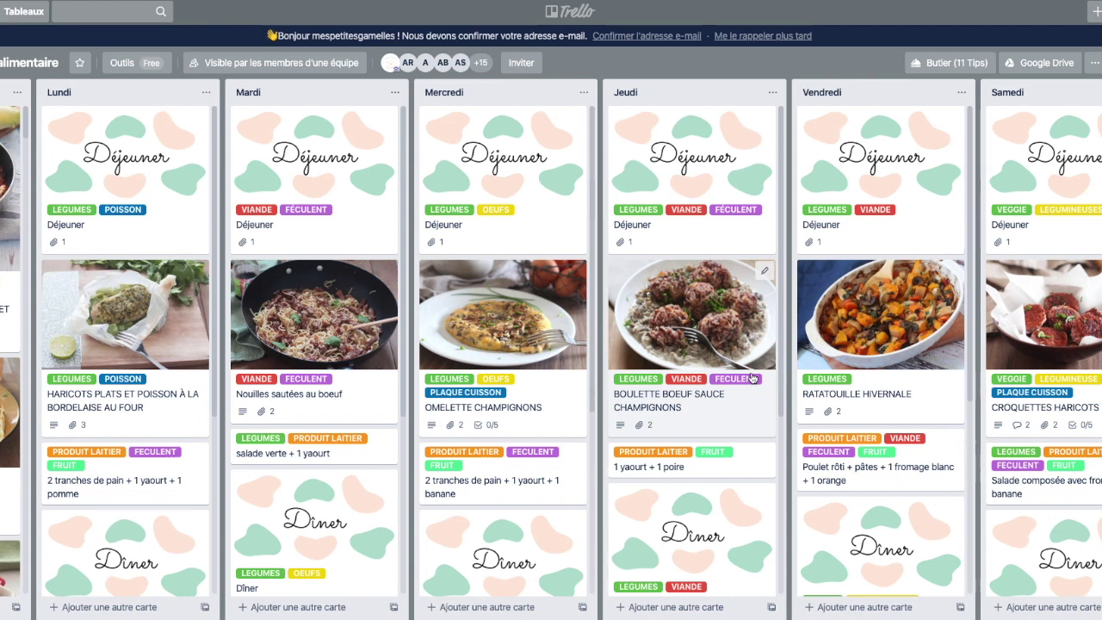
- Open the board's title for editing
left_click(30, 63)
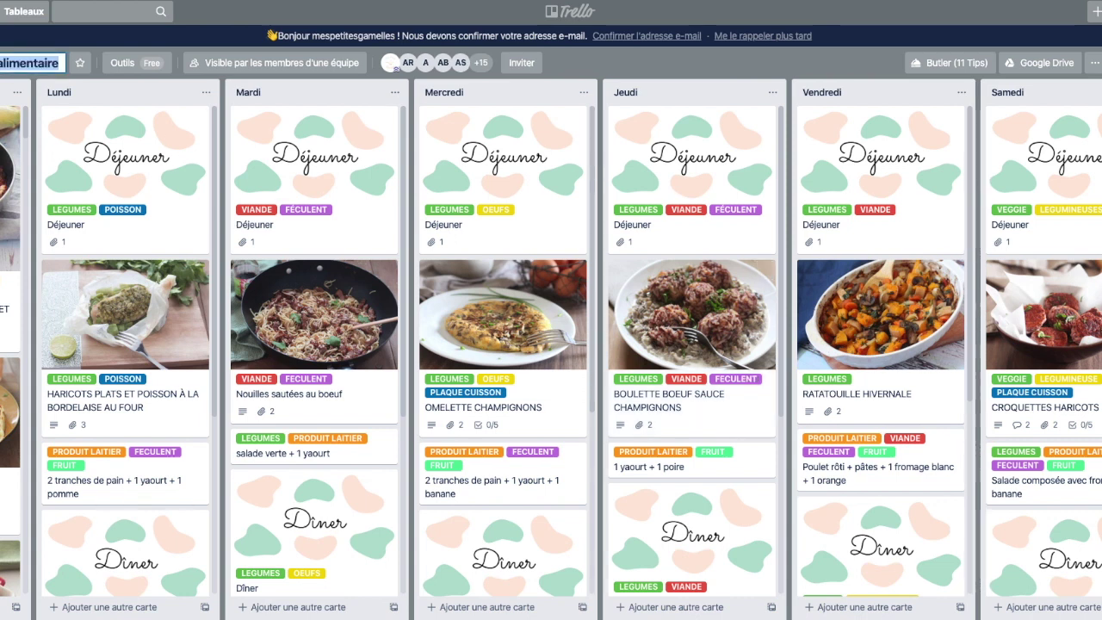